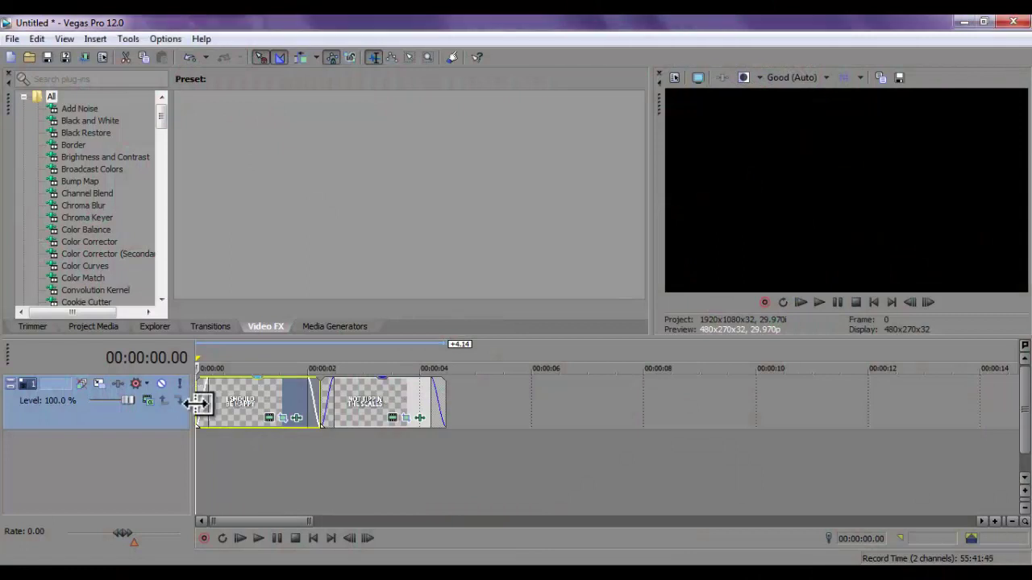
- Play back the existing title animation, then mute its track
key(space)
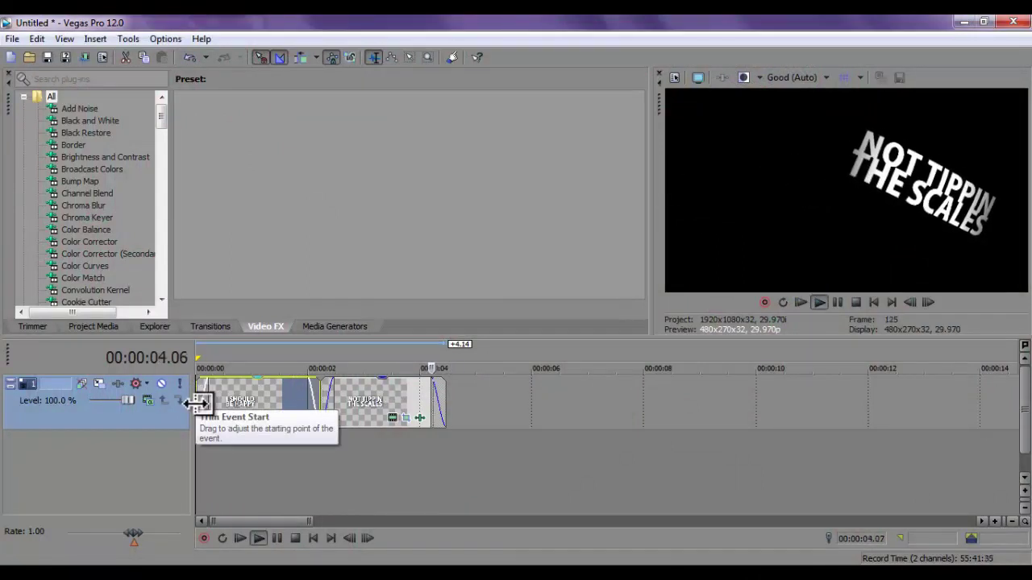
key(space)
click(162, 385)
- Insert a new empty video track above the title track and show the Media Generators
right_click(164, 427)
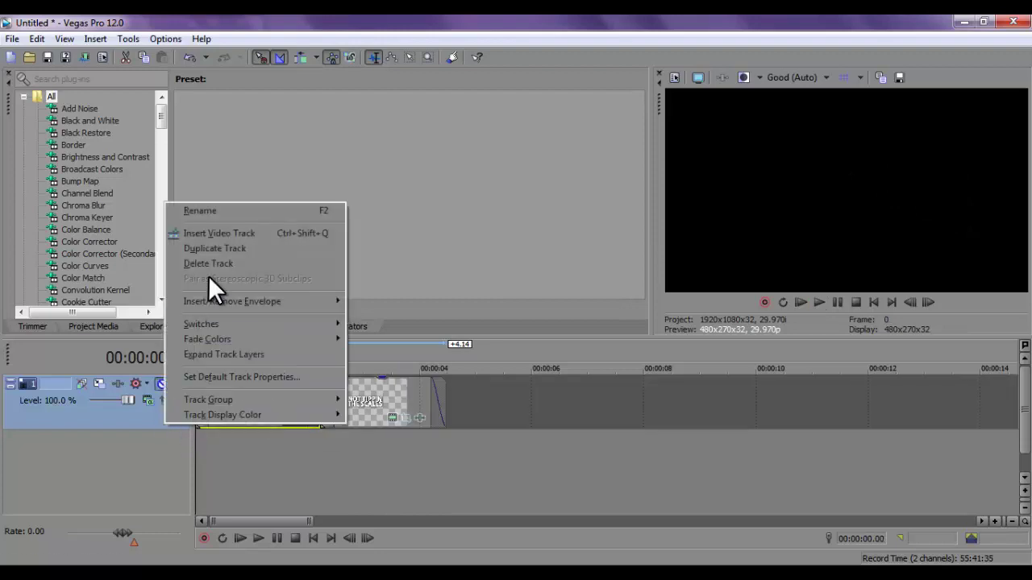
click(209, 234)
click(321, 327)
- Place a Soft Shadow Legacy Text on the new track reading 'I SHOULD BE HAPPY'
click(100, 203)
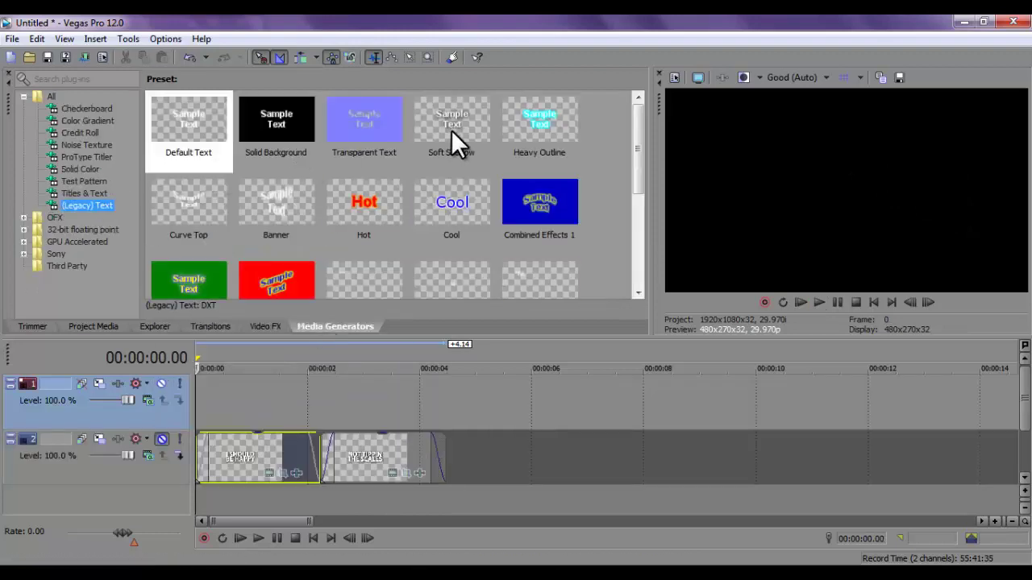
drag(451, 133, 200, 396)
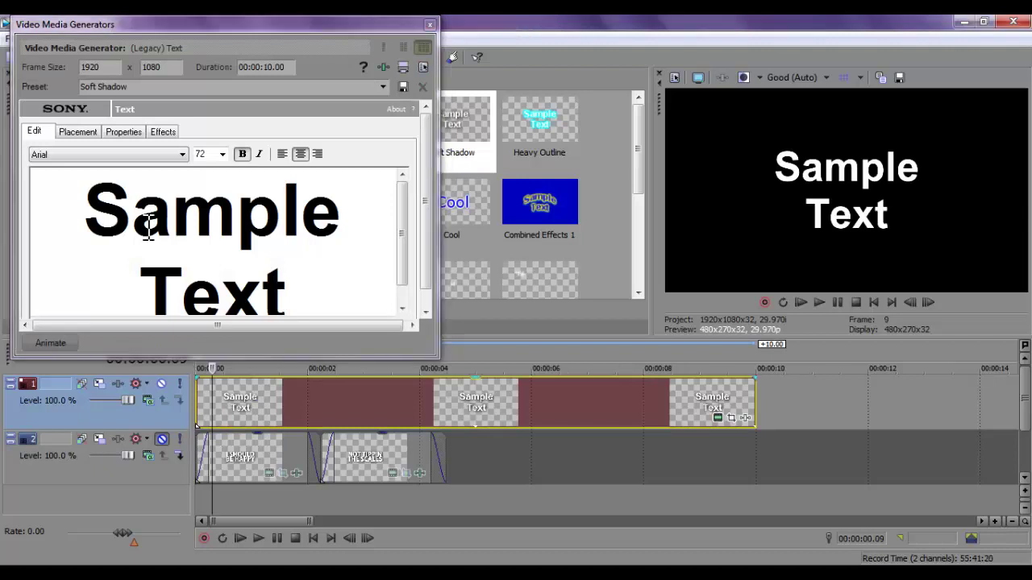
drag(399, 311, 84, 153)
text(I SHOULD)
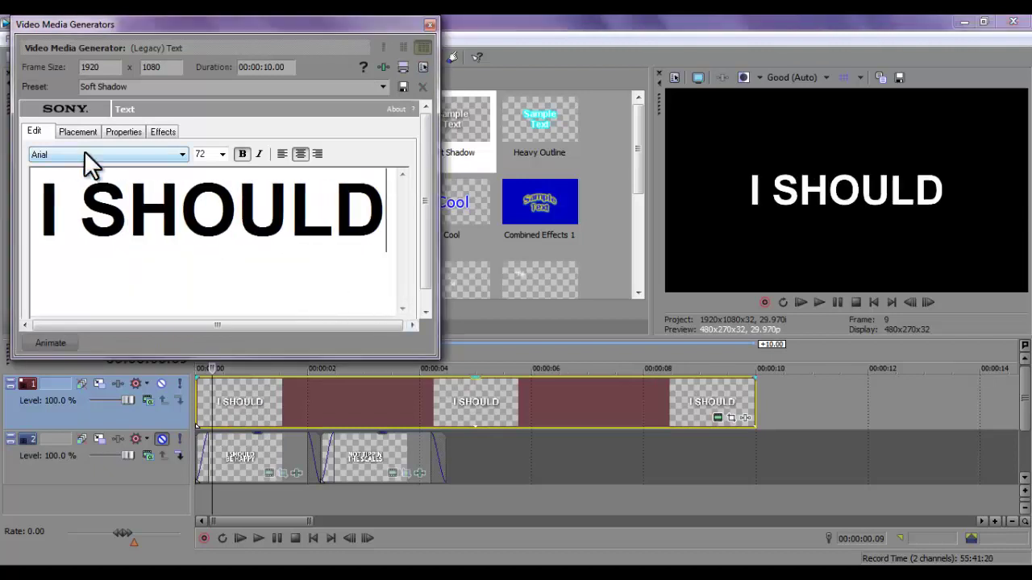
text( BE HAPPY)
- Set the text font to Kozuka Gothic Pro H at a smaller size
drag(395, 213, 118, 142)
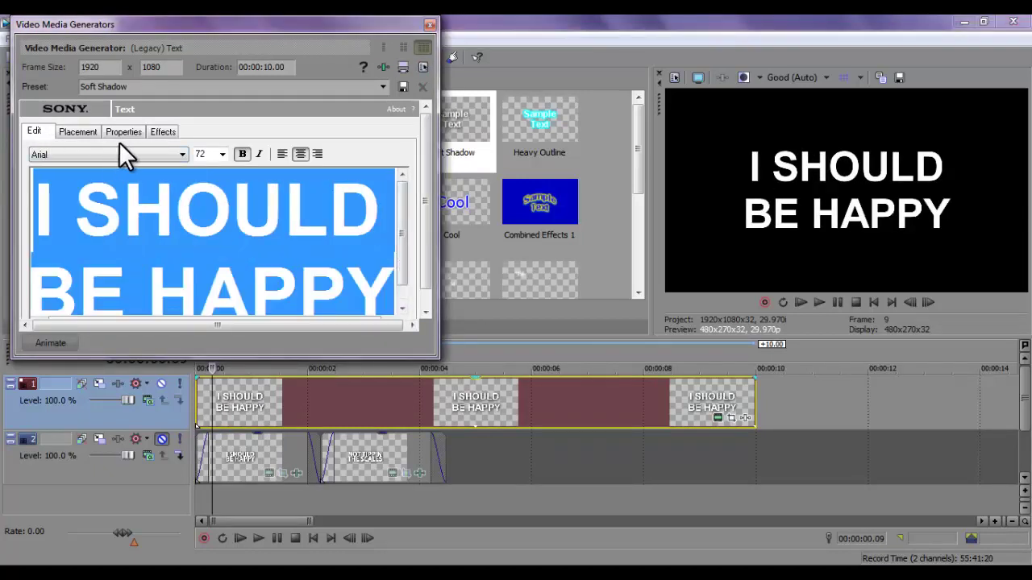
click(183, 154)
mouse_move(185, 233)
mouse_down()
mouse_move(178, 318)
mouse_move(118, 328)
mouse_up()
click(111, 322)
click(223, 154)
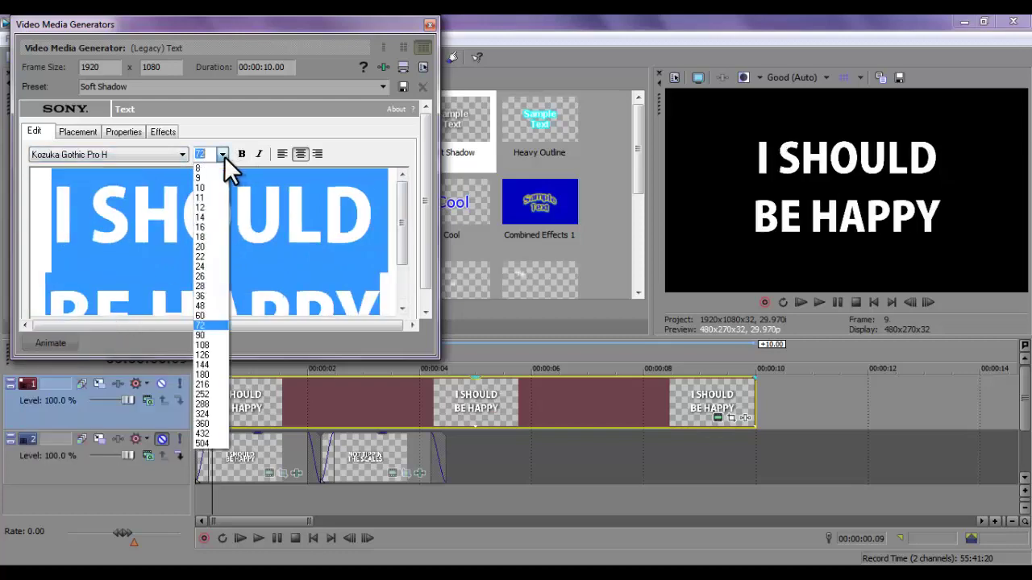
click(207, 306)
- Tighten the text's leading to 0.518 and tracking to 0.855
click(77, 131)
click(124, 132)
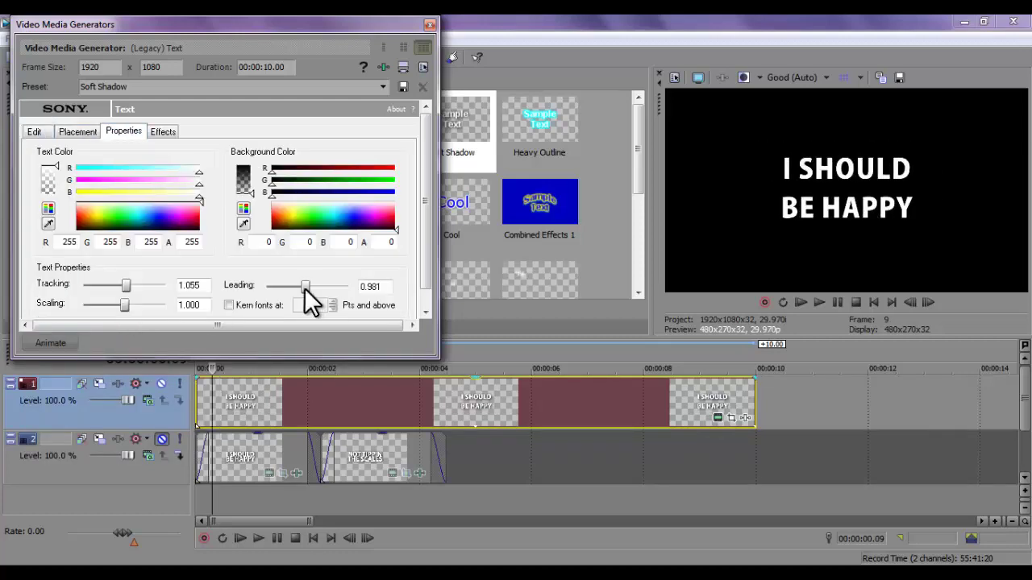
drag(304, 287, 287, 289)
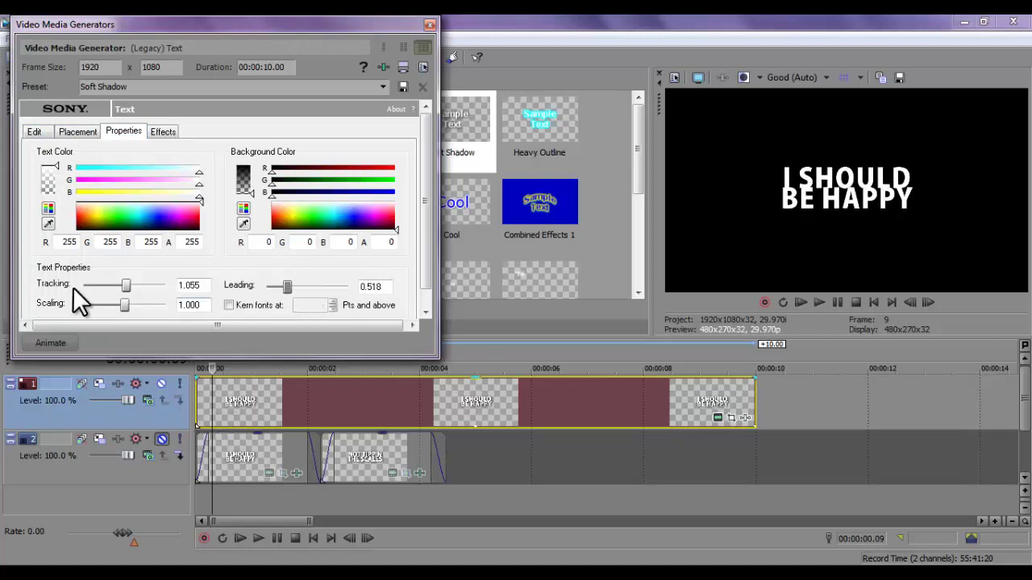
drag(124, 287, 122, 288)
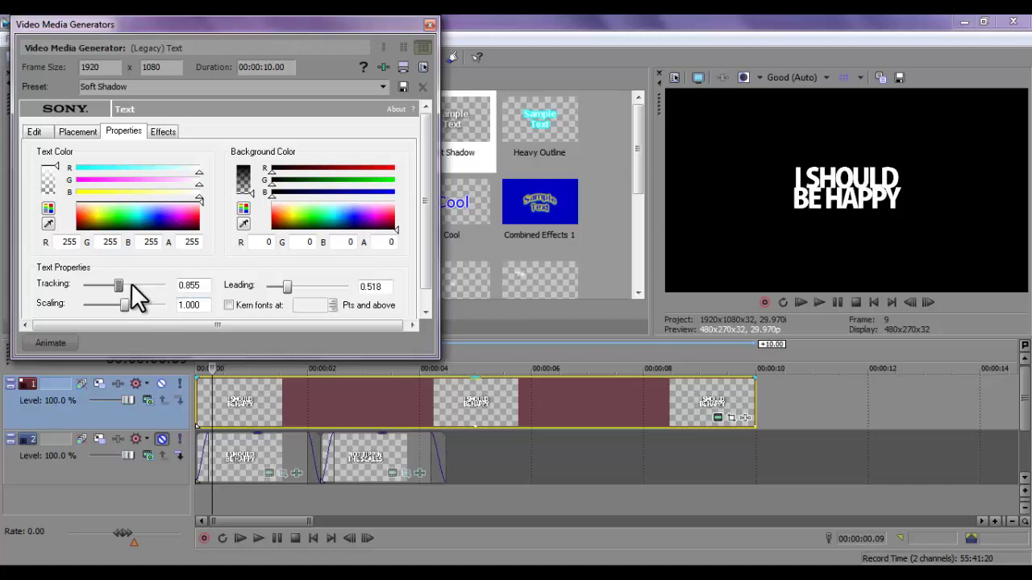
click(430, 25)
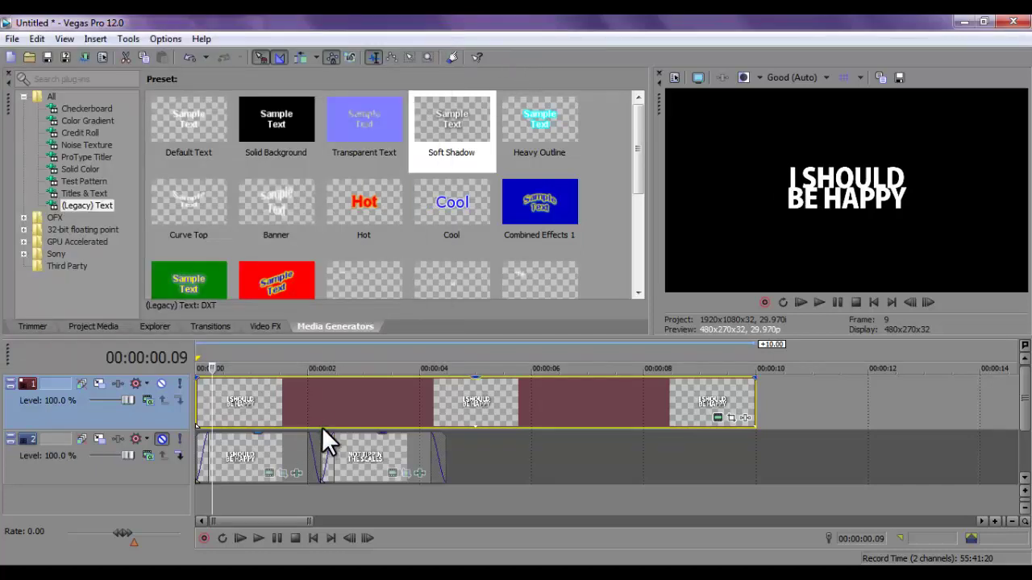
- Trim the top text event to about two seconds and park the playhead near its start
drag(322, 416, 319, 416)
click(219, 403)
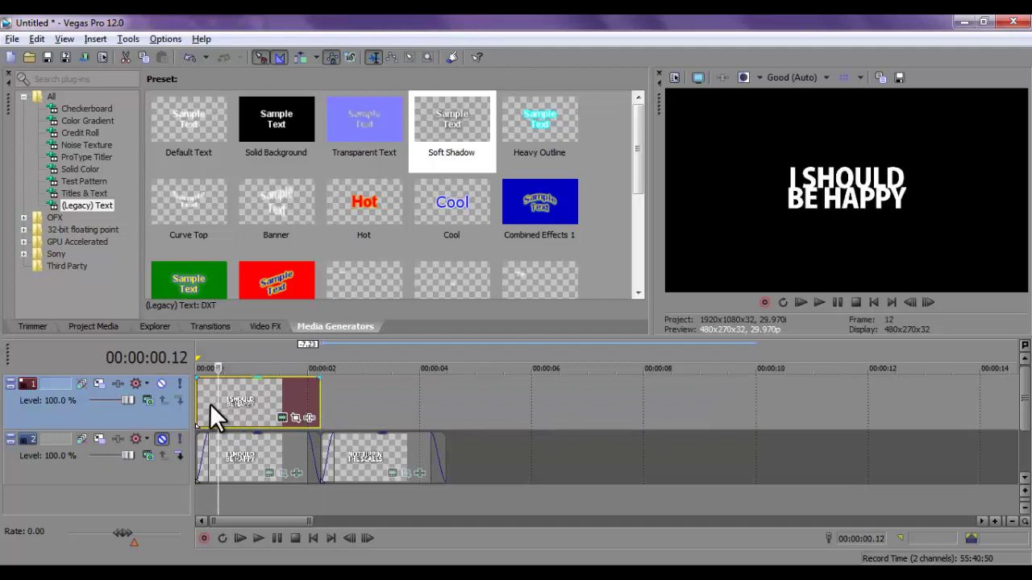
click(211, 403)
click(208, 413)
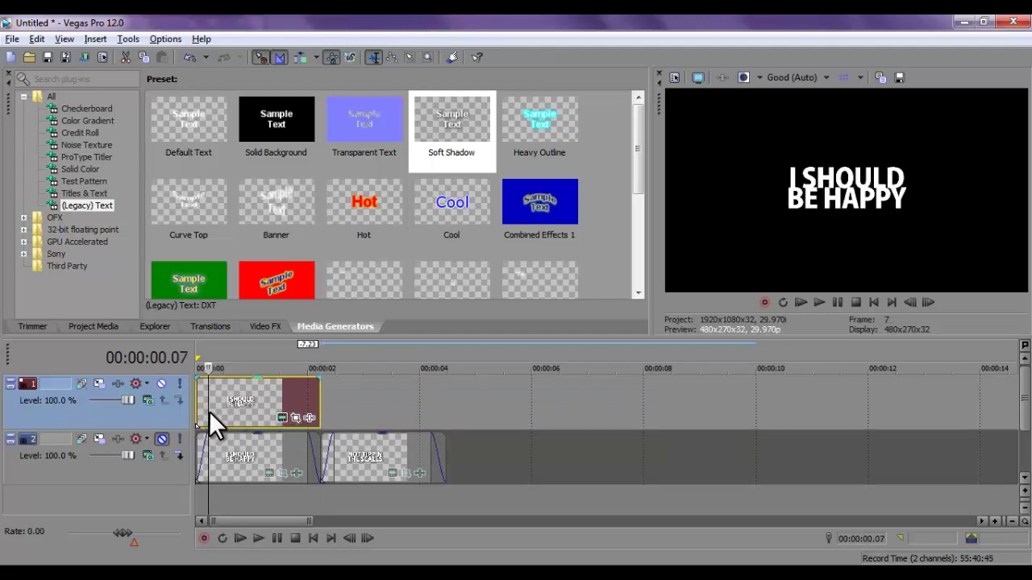
- In Event Pan/Crop, tilt the text 12.4°, reposition it, and enlarge the frame at the start
click(296, 417)
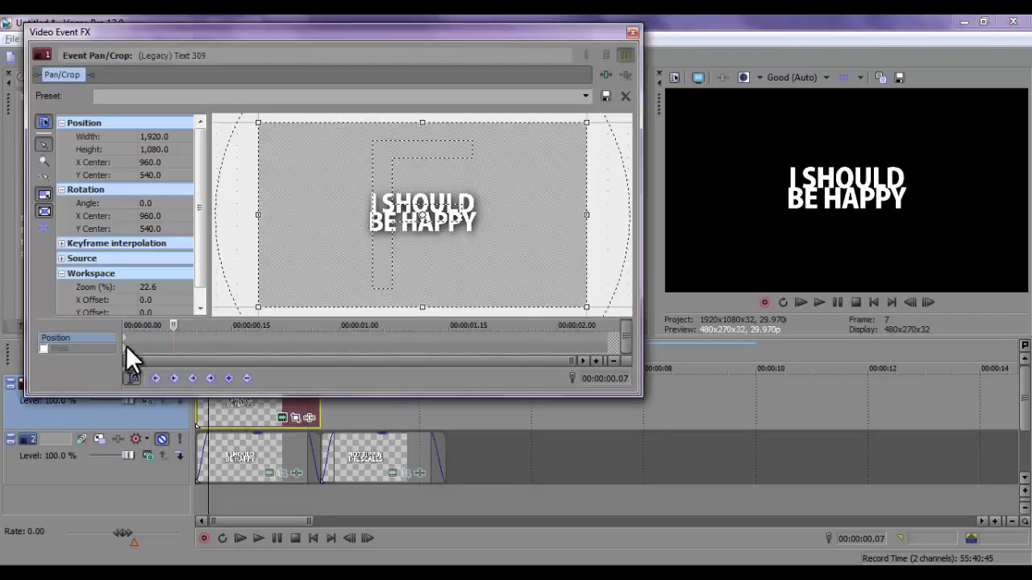
drag(601, 155, 605, 191)
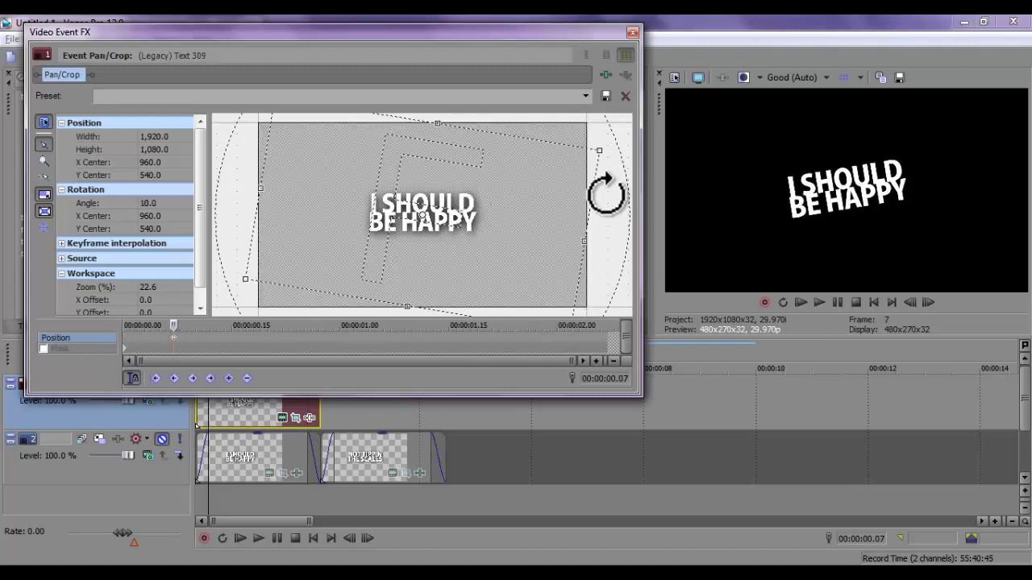
drag(528, 212, 548, 224)
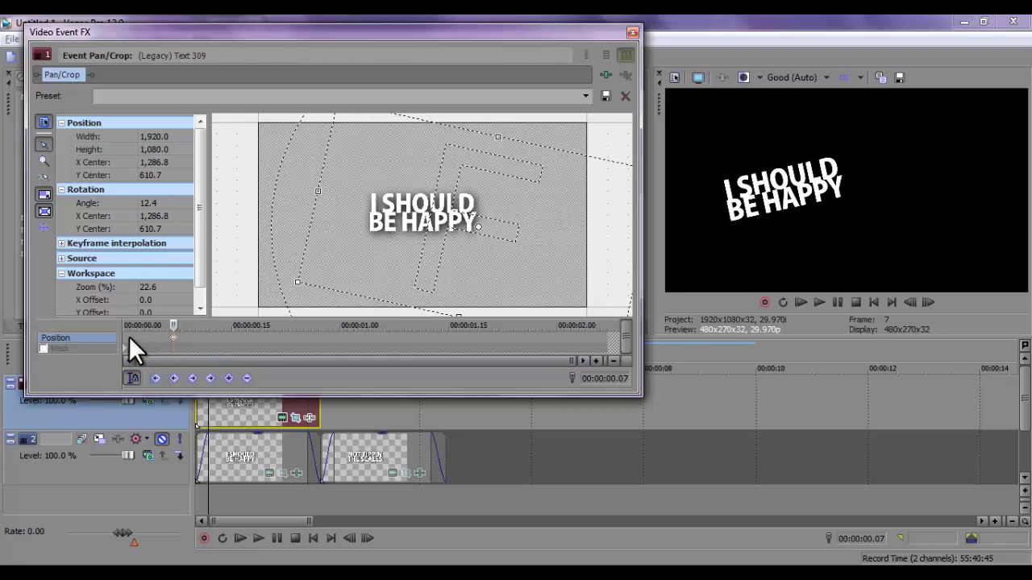
click(129, 336)
scroll(43, 158, down, 5)
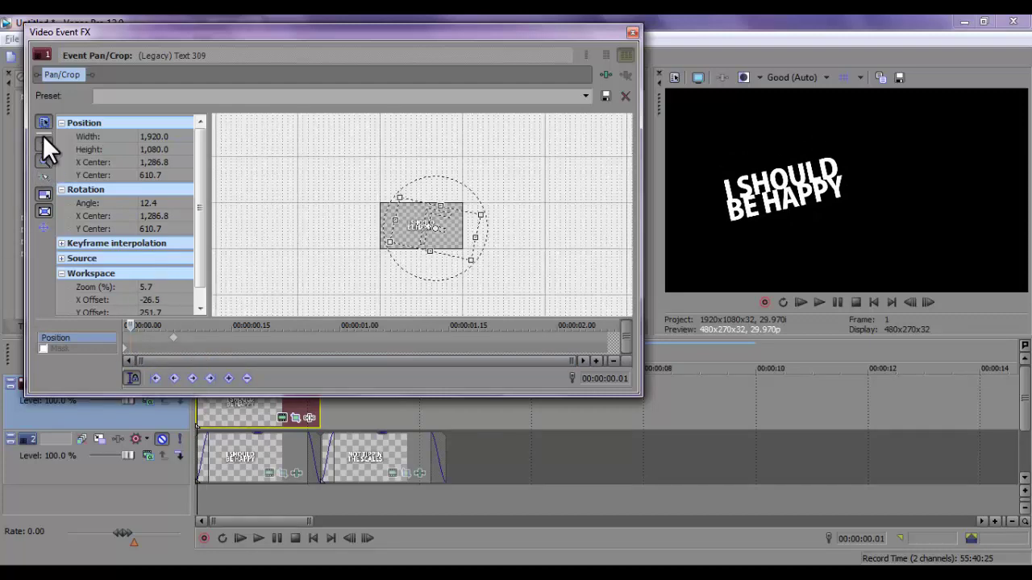
drag(481, 213, 633, 98)
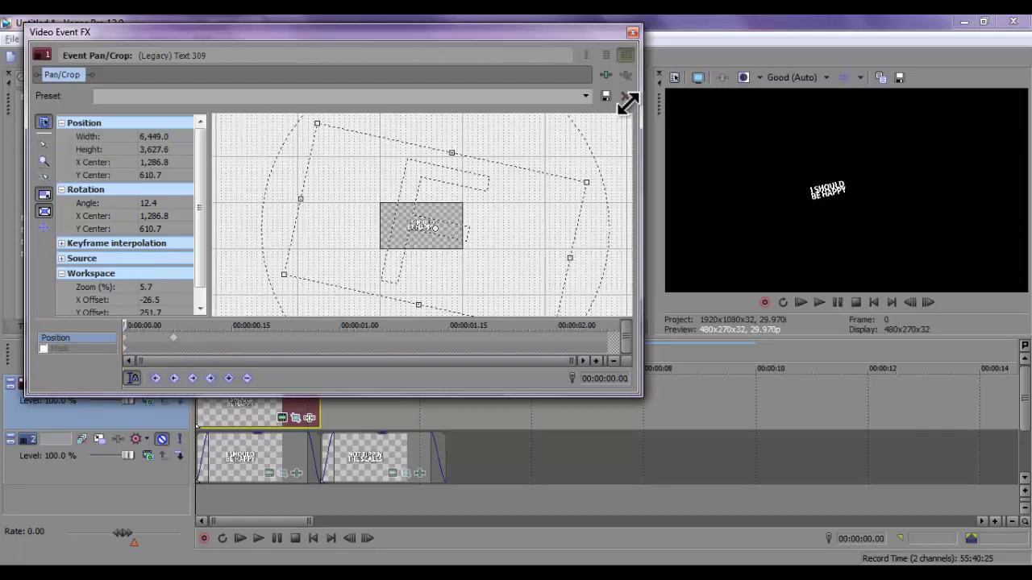
- Copy the zoomed-out start keyframe to the event end so the text zooms back out
right_click(129, 339)
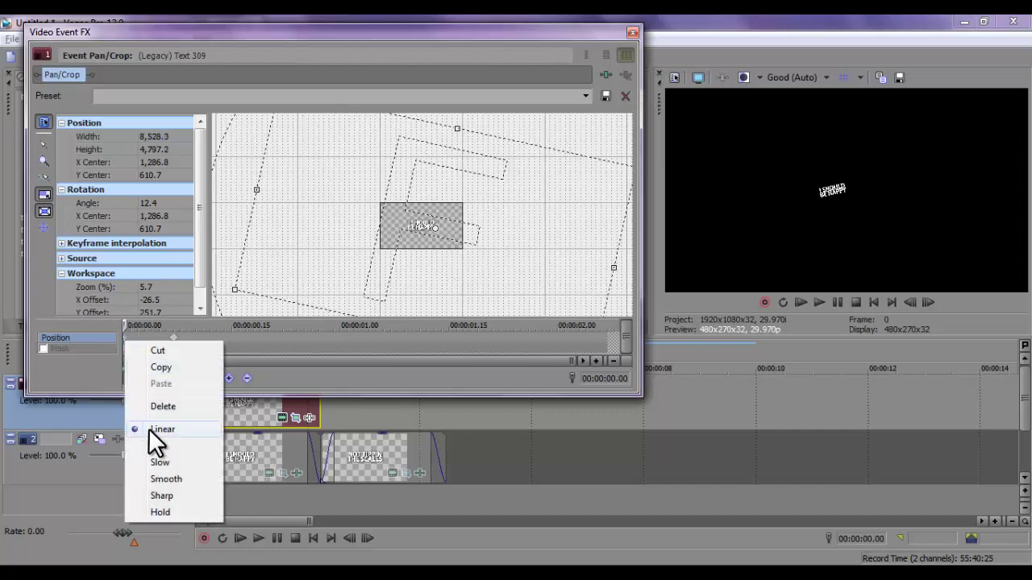
click(187, 428)
click(557, 339)
right_click(557, 342)
click(597, 383)
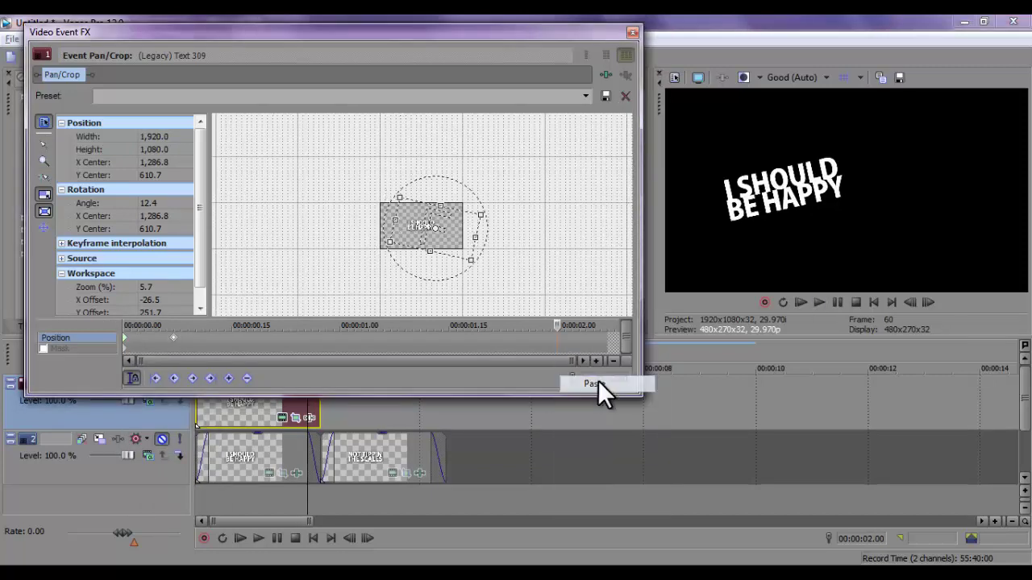
right_click(128, 336)
click(163, 372)
click(603, 332)
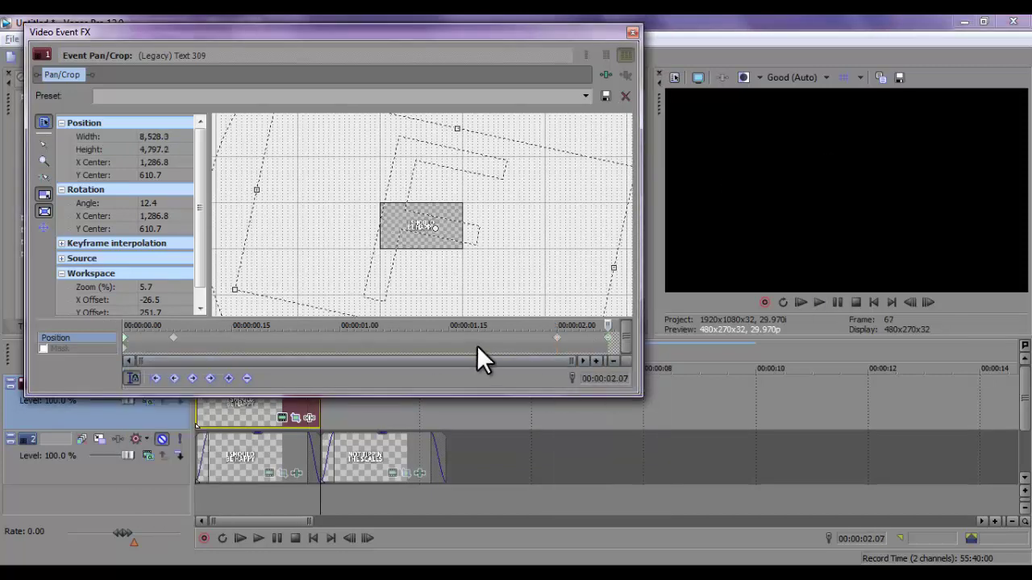
click(200, 411)
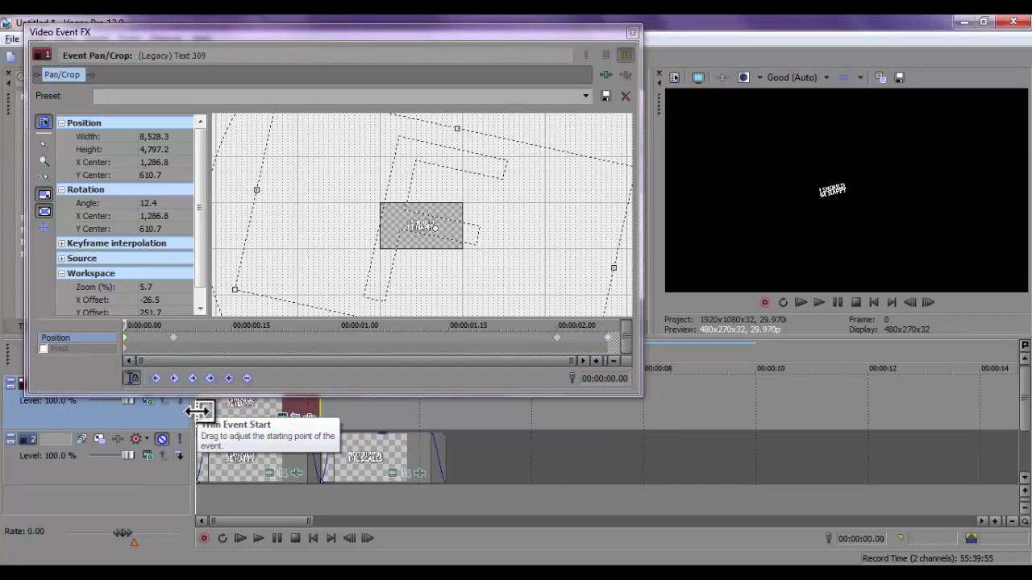
click(632, 33)
- Apply Sony Spherize to the top text event with the amount lowered to 0.170
click(266, 326)
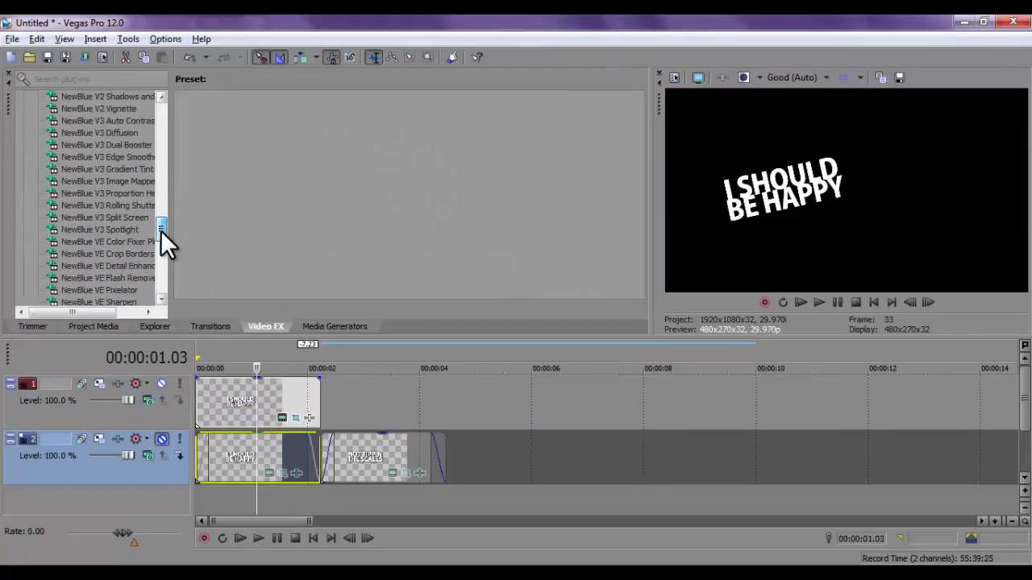
scroll(97, 234, down, 5)
click(77, 230)
drag(235, 126, 256, 386)
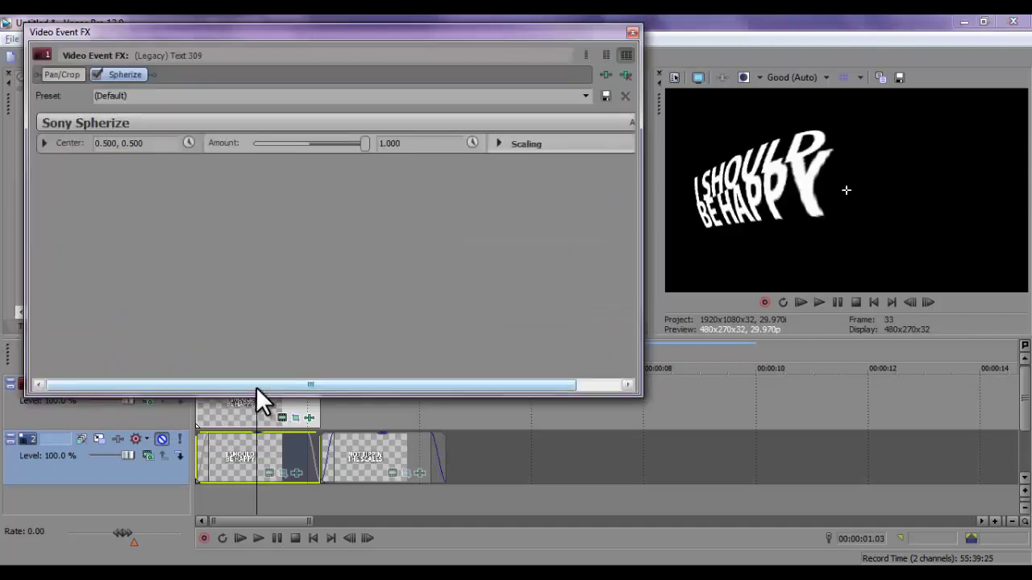
drag(361, 145, 318, 144)
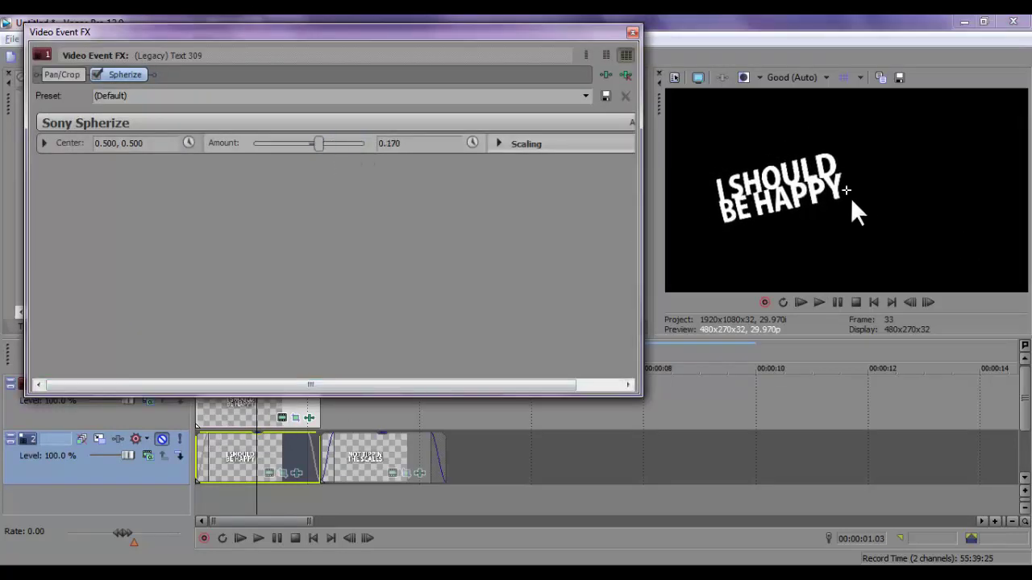
mouse_move(848, 194)
mouse_down()
mouse_move(856, 226)
mouse_move(841, 198)
mouse_up()
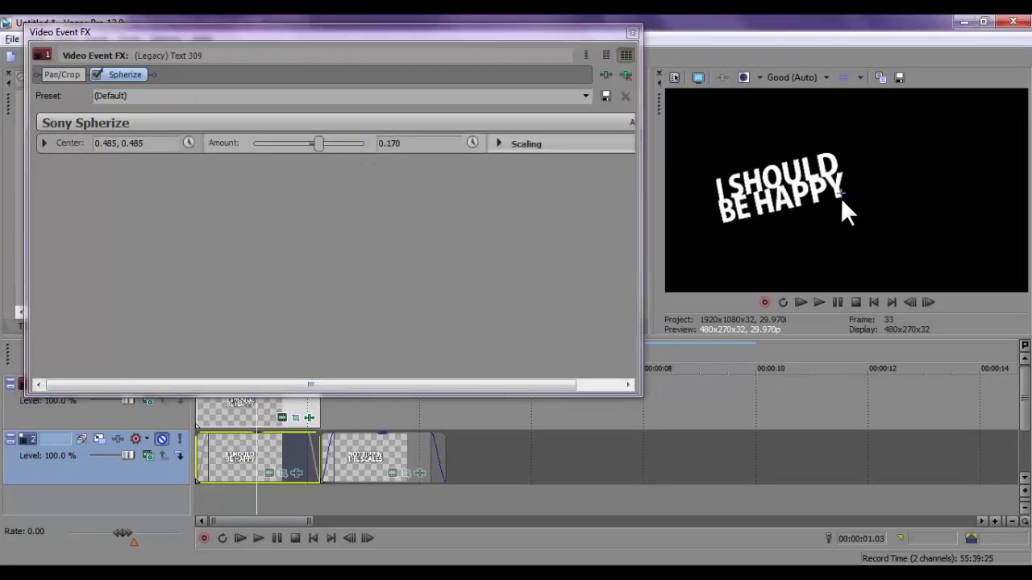
- Keyframe the Spherize centre to shift at one second, near two seconds, and at the event end
click(188, 142)
click(203, 253)
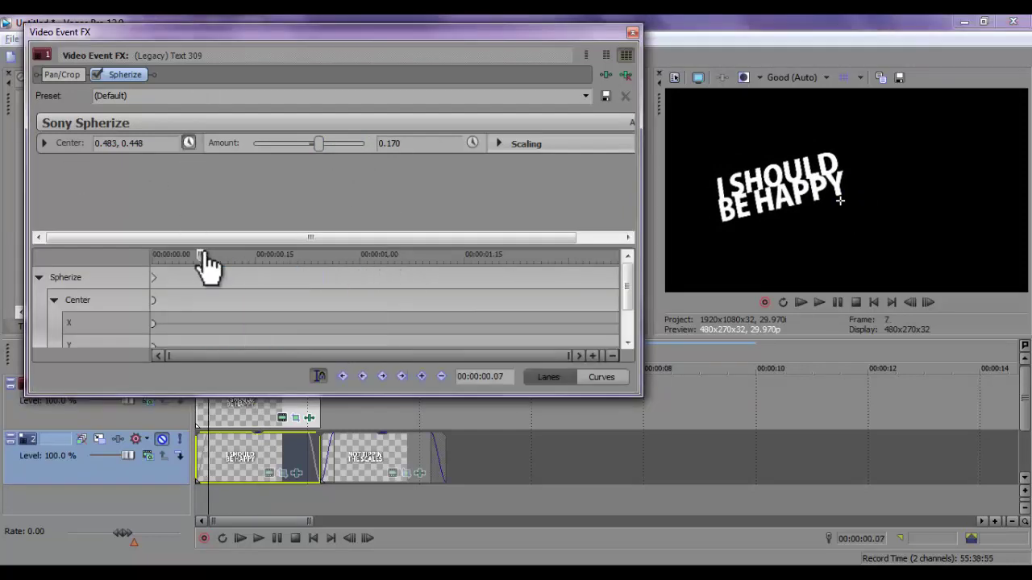
click(420, 375)
drag(839, 200, 833, 188)
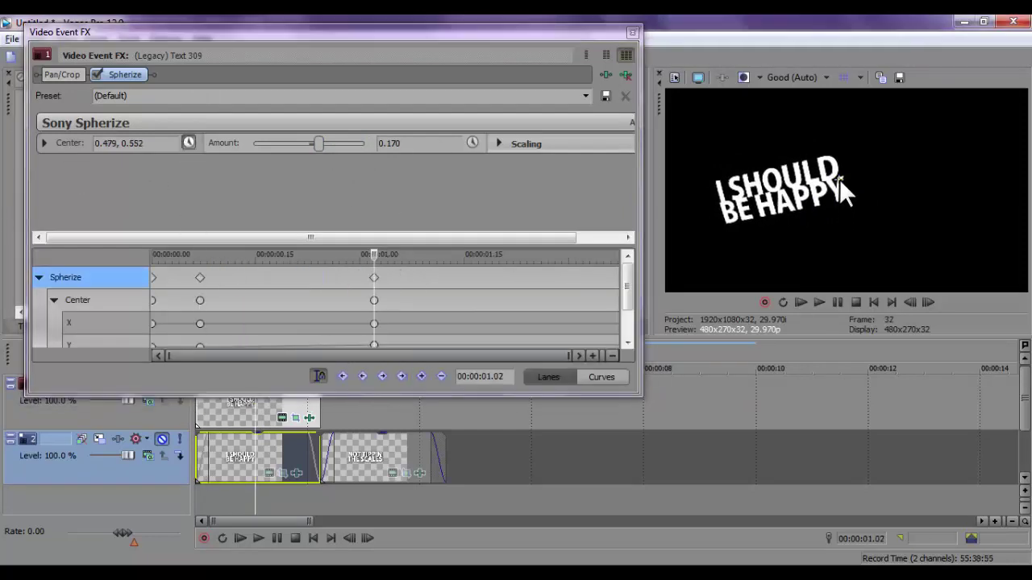
drag(375, 254, 517, 260)
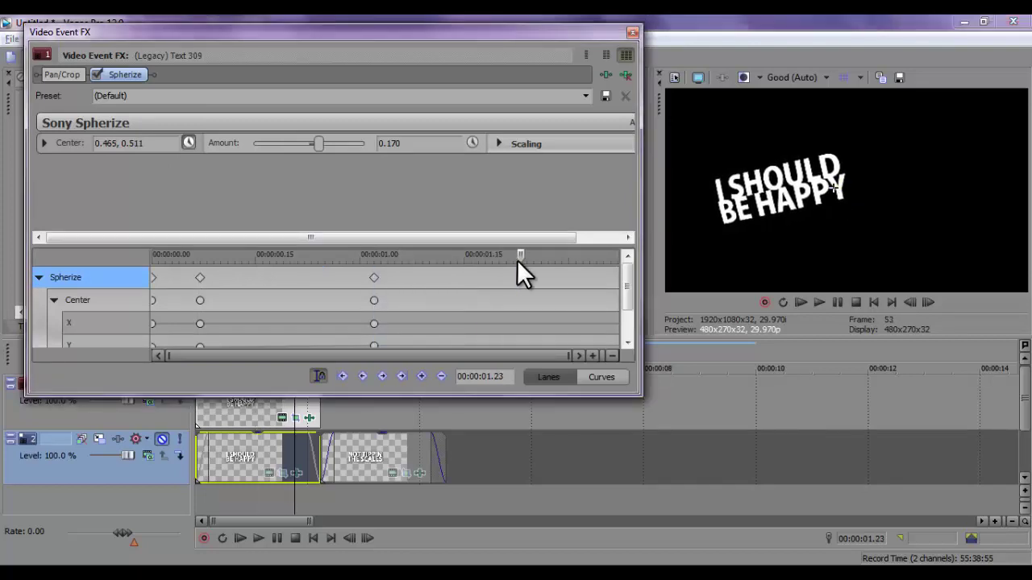
mouse_move(858, 184)
mouse_down()
mouse_move(840, 197)
mouse_move(833, 184)
mouse_up()
click(597, 282)
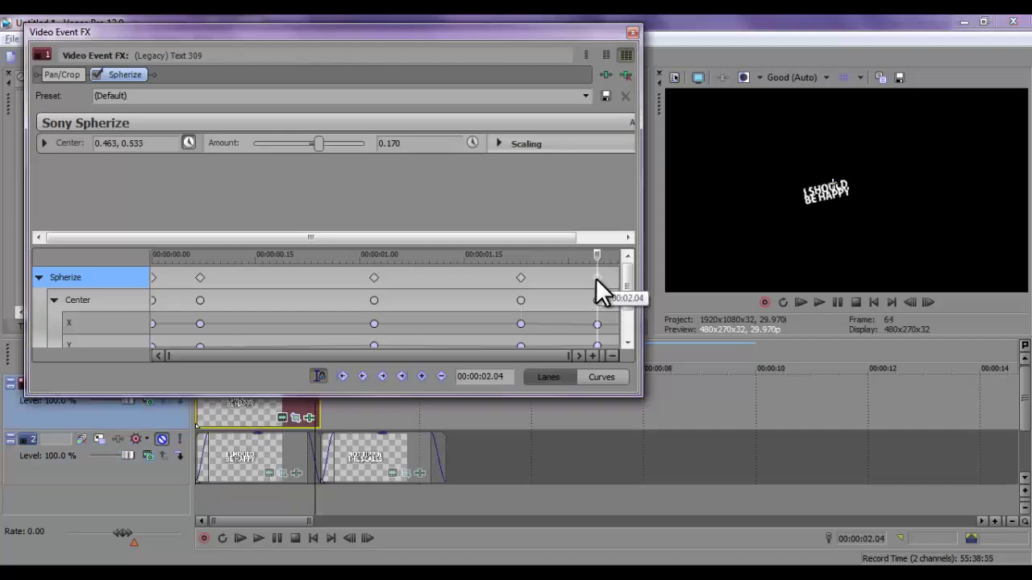
drag(596, 278, 618, 277)
- Preview the animated Spherize warp and close the Video Event FX window
click(550, 281)
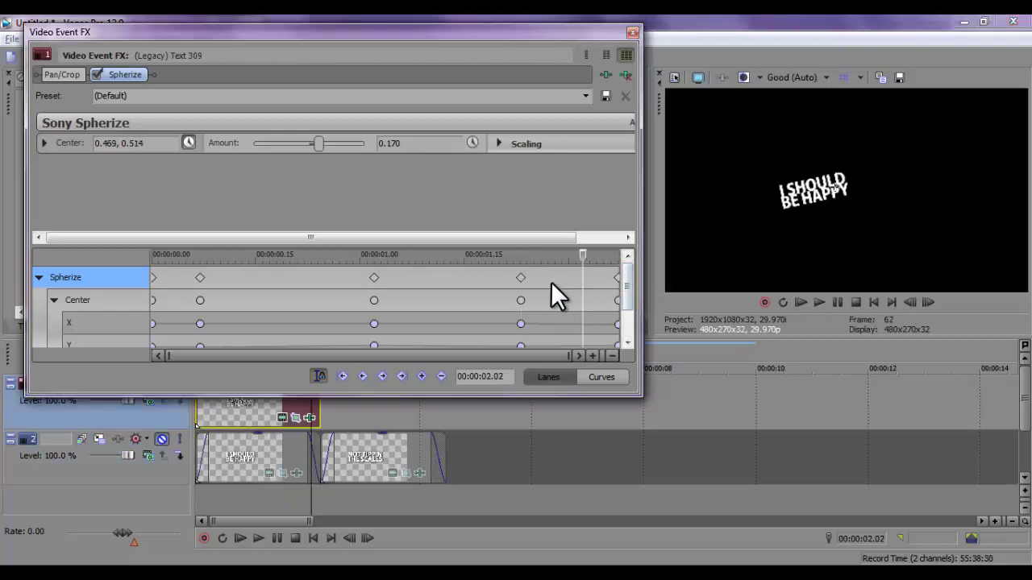
key(space)
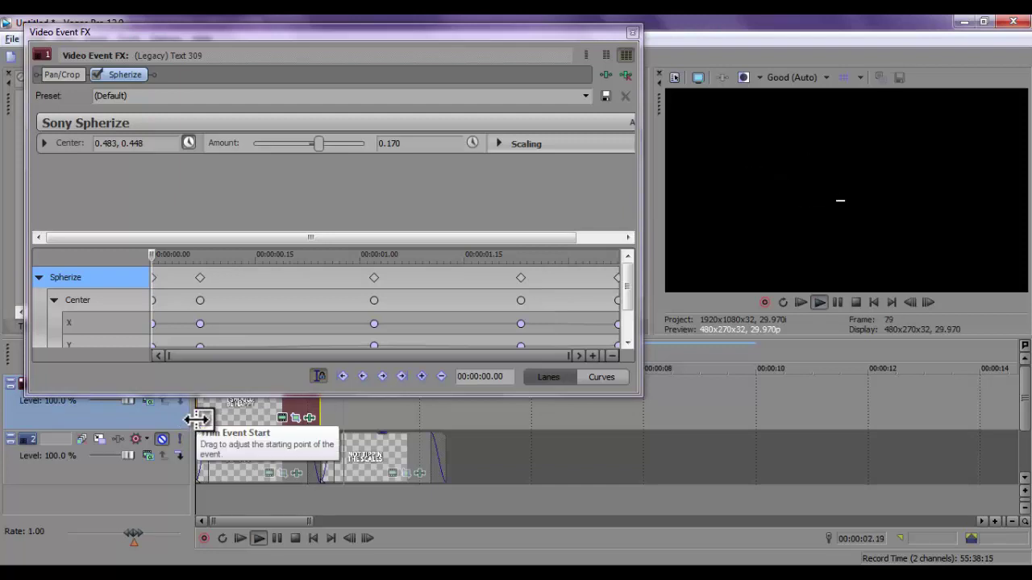
click(631, 32)
key(space)
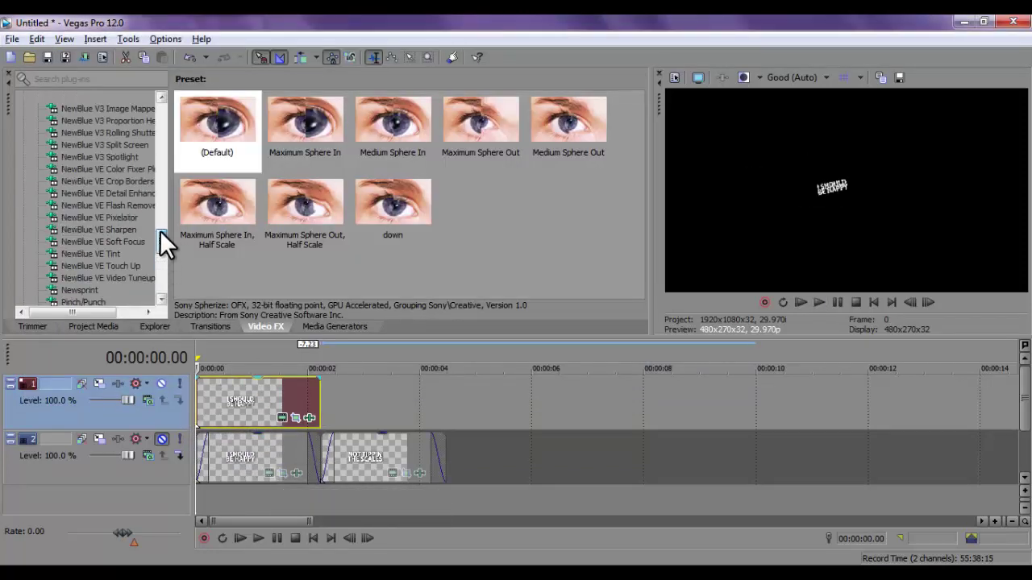
- Light the first text clip with the Bump Map preset Spotlight Up (flat)
drag(162, 278, 86, 166)
click(81, 181)
click(246, 392)
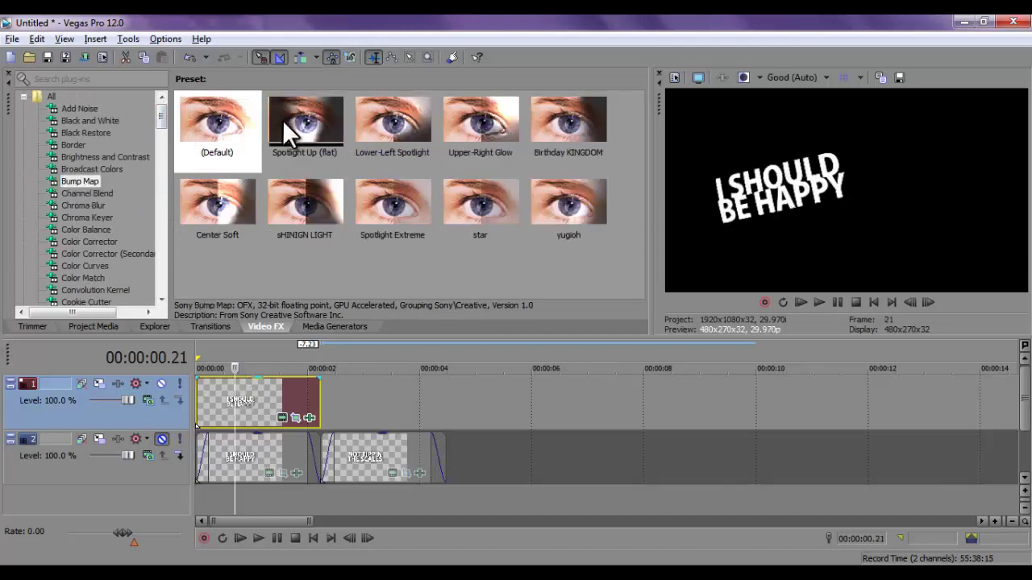
drag(295, 127, 236, 396)
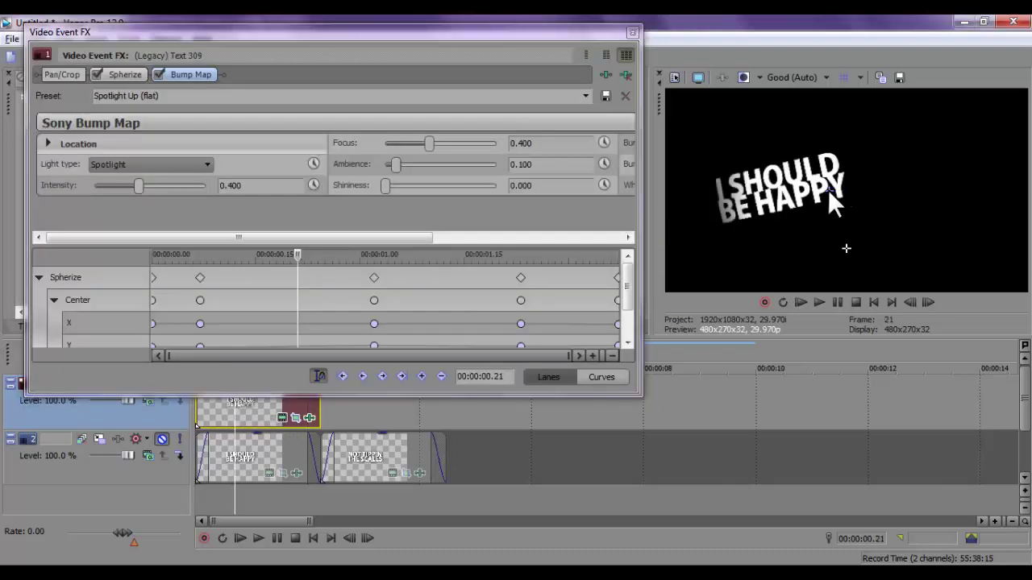
click(423, 138)
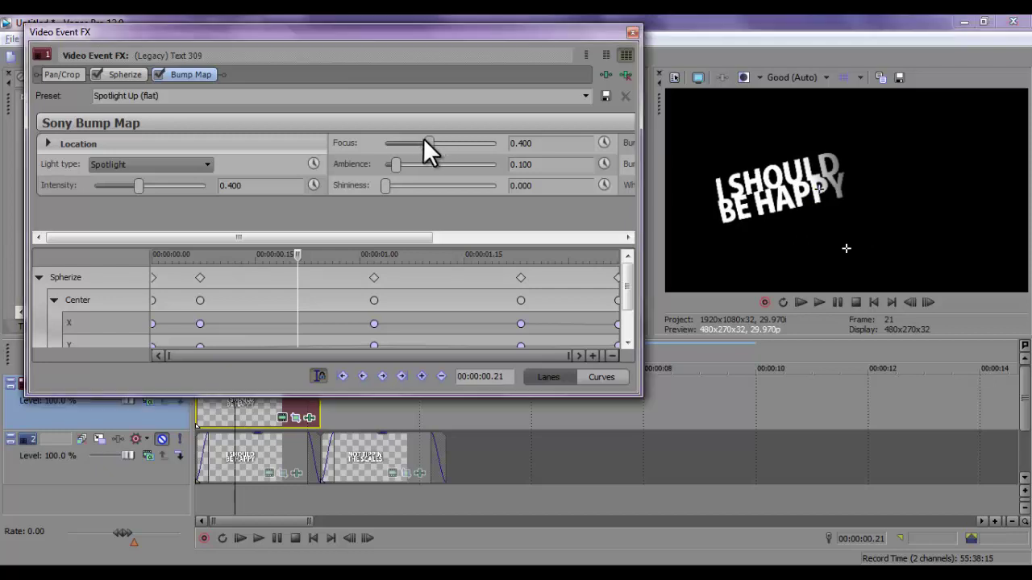
click(632, 32)
- Give the first text clip a short fade-in and fade-out
double_click(195, 411)
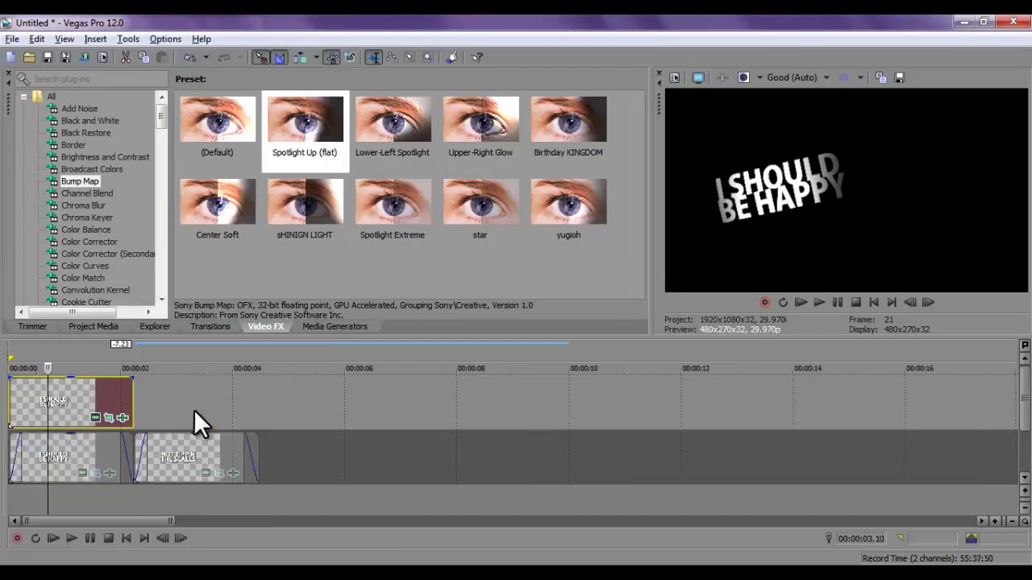
click(195, 411)
drag(10, 467, 236, 472)
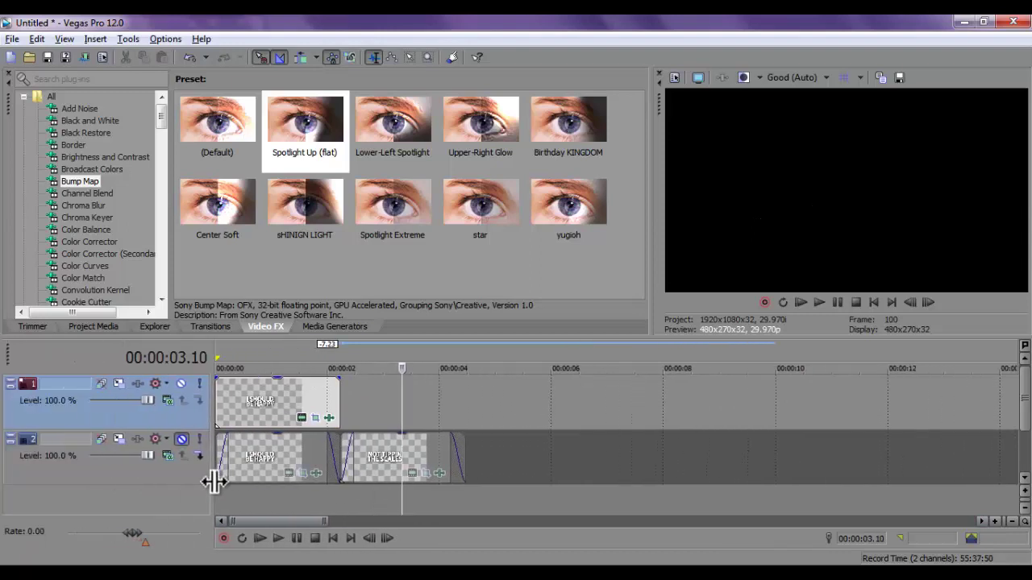
click(280, 403)
drag(242, 379, 251, 379)
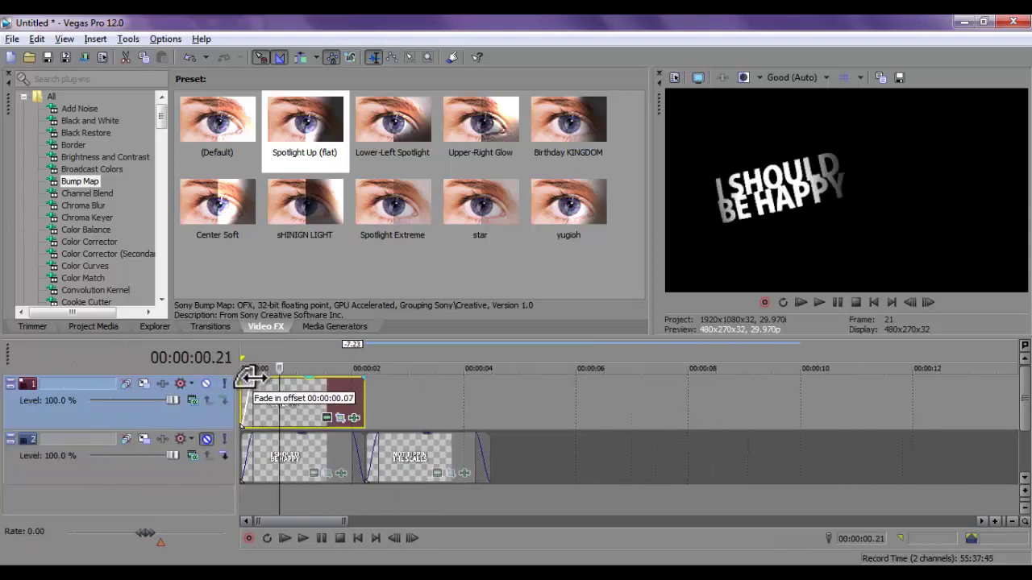
click(351, 395)
drag(364, 377, 353, 377)
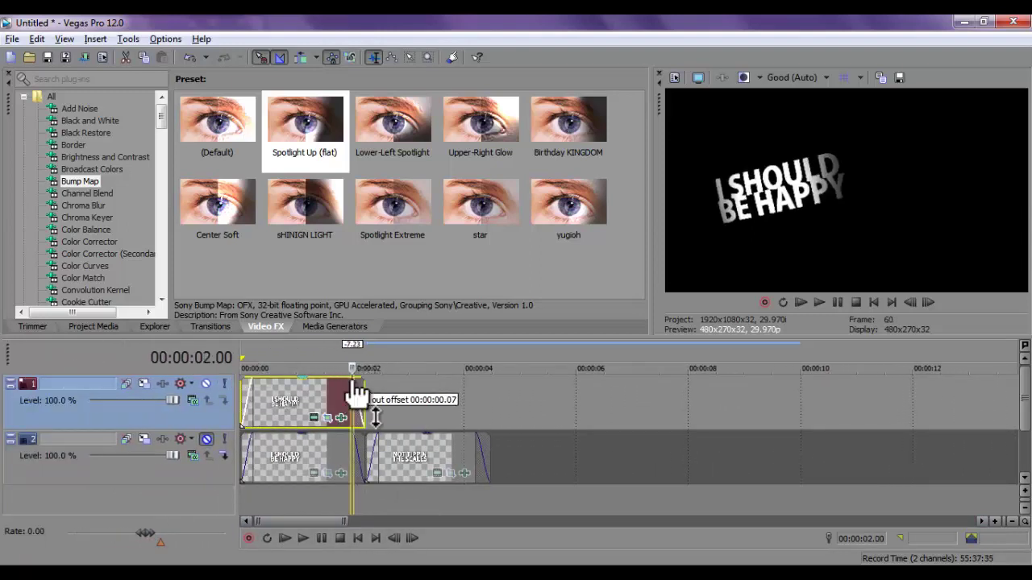
- Play back the fading title from the start and open the clip's Pan/Crop
click(874, 302)
key(space)
click(874, 302)
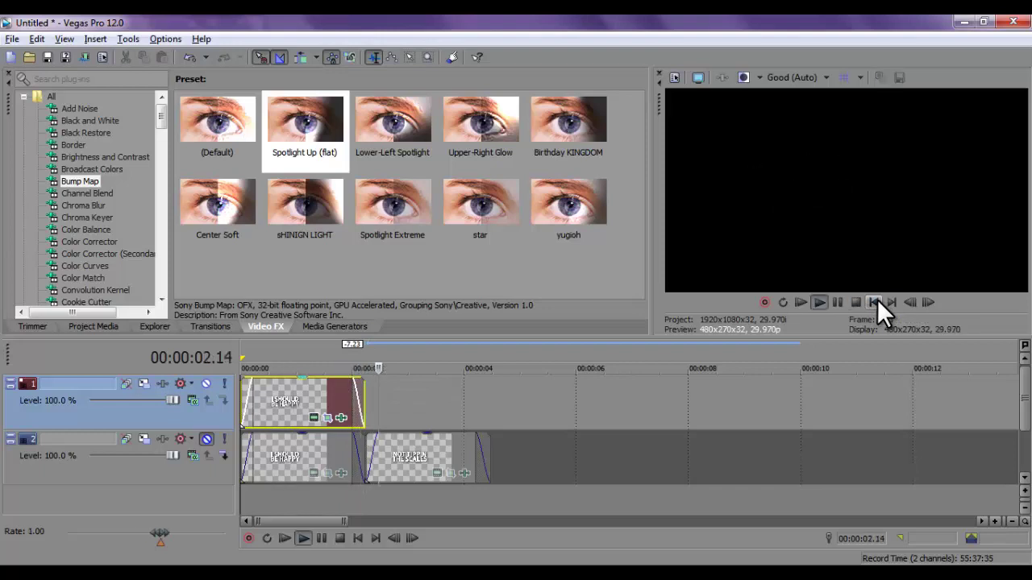
click(877, 301)
click(313, 417)
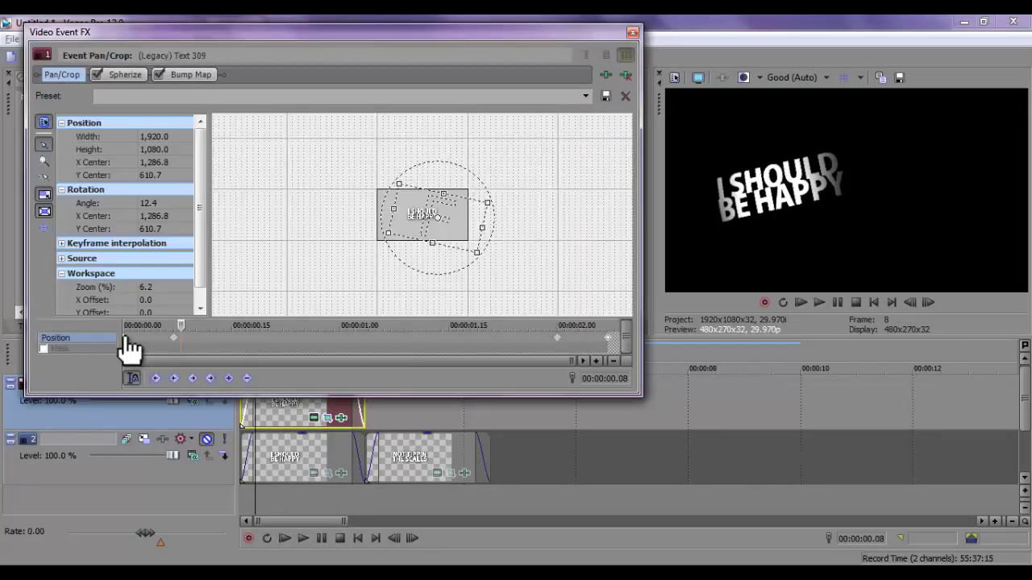
- Set the first clip's end keyframe to Smooth and play back the motion
right_click(610, 338)
click(651, 481)
key(Escape)
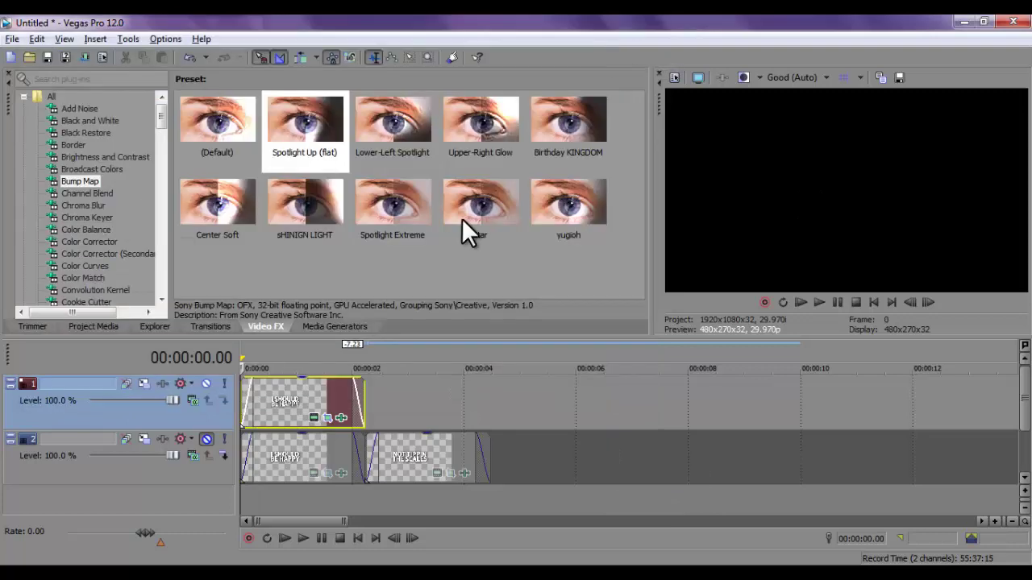
key(space)
- Paste an independent copy of the text clip and change its text to NOT TIPPIN THE SCALES
key(ctrl+v)
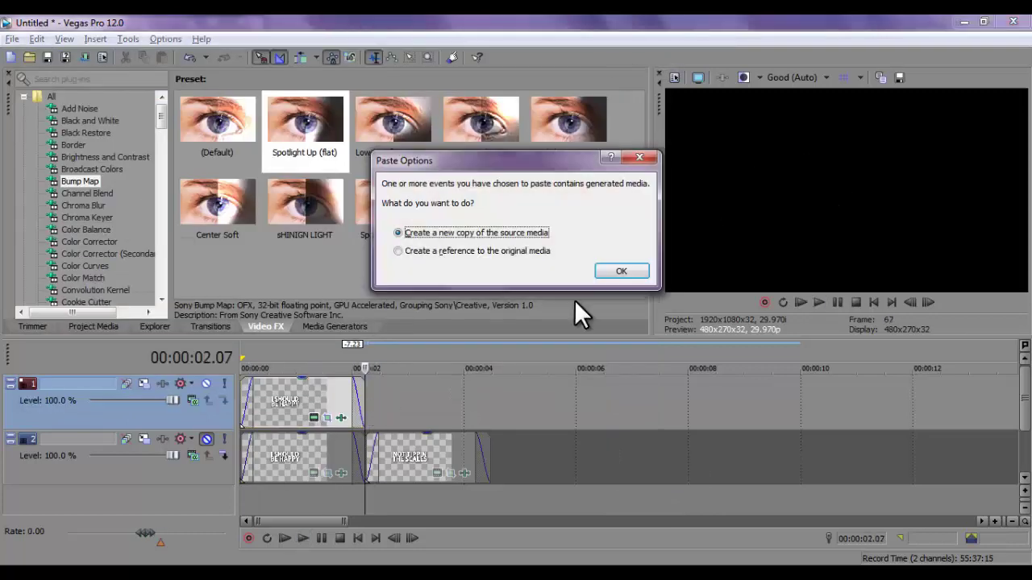
click(620, 270)
click(438, 418)
text(TIPPIN)
click(430, 25)
- Tilt the new clip's text to -18.1 degrees in Pan/Crop and keyframe its motion
click(454, 418)
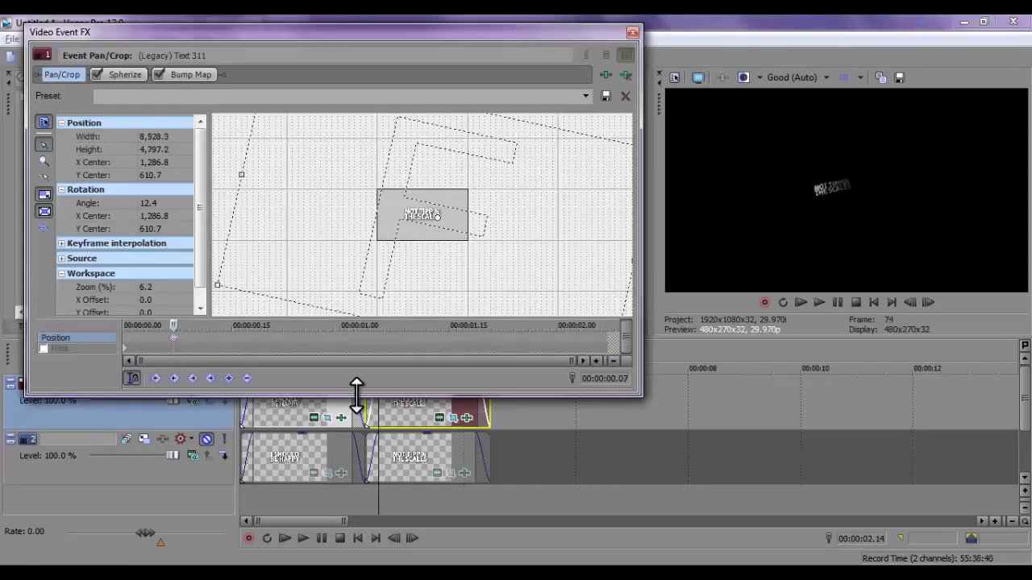
drag(403, 173, 415, 221)
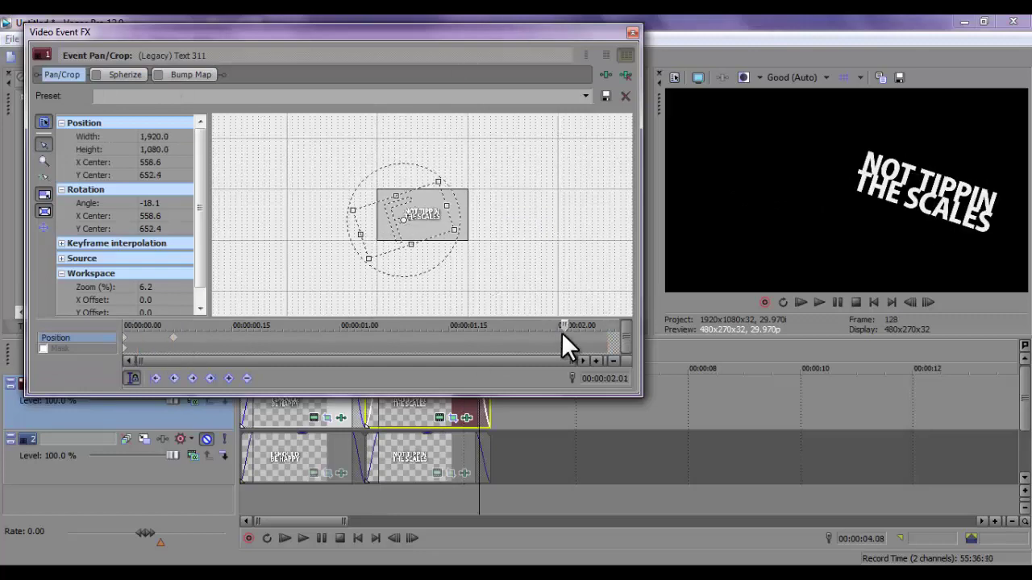
right_click(129, 338)
click(132, 348)
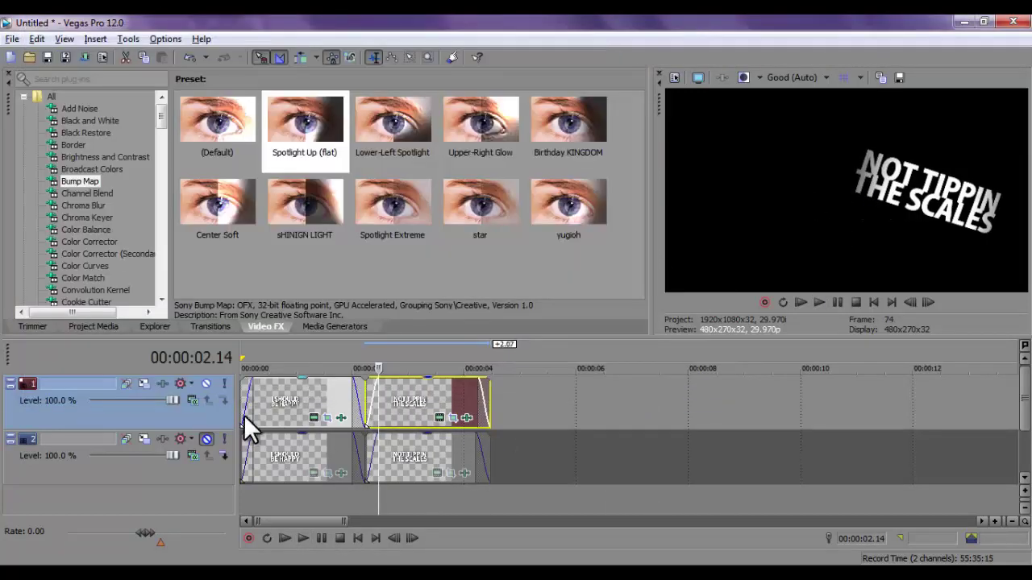
- Select the first text clip and play back both titles on the timeline
click(243, 414)
key(space)
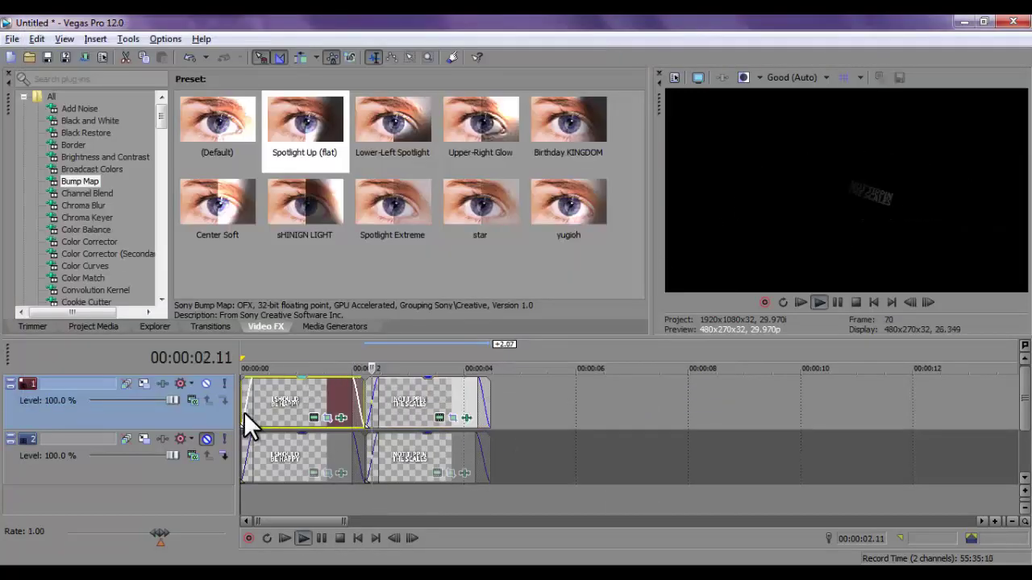
key(space)
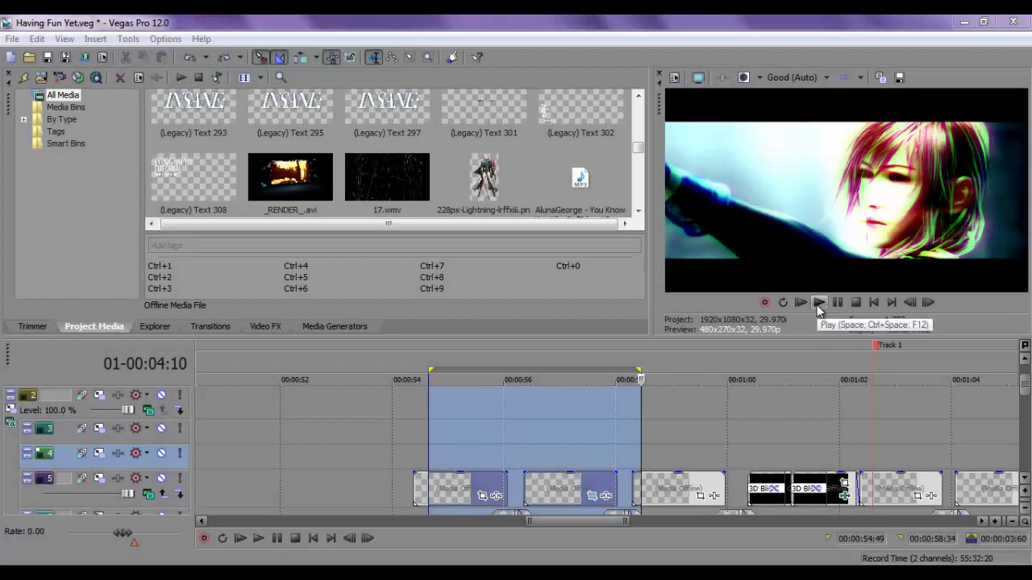
- Play the INSANE title example in Having Fun Yet, then play the untitled project
click(817, 305)
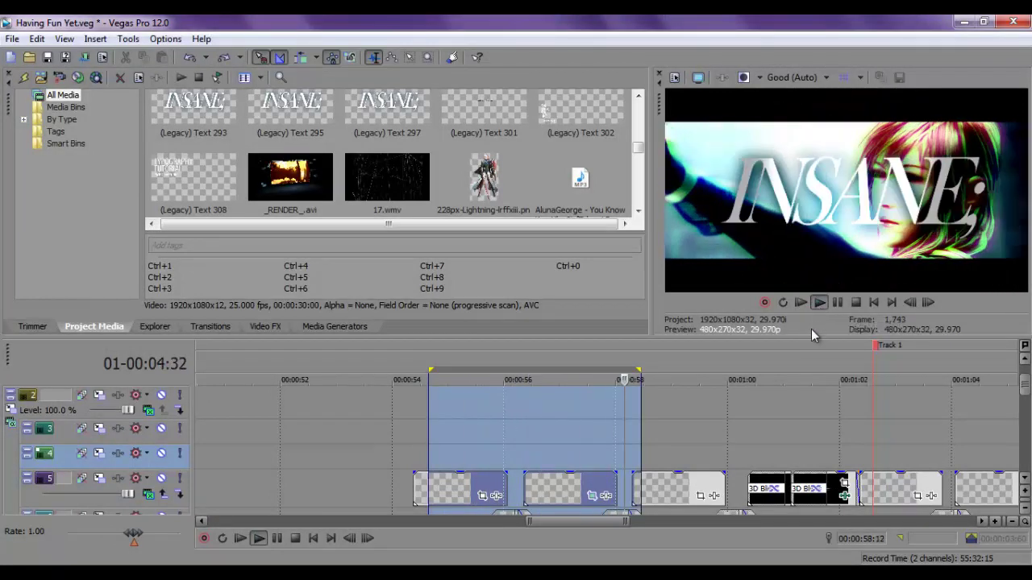
key(space)
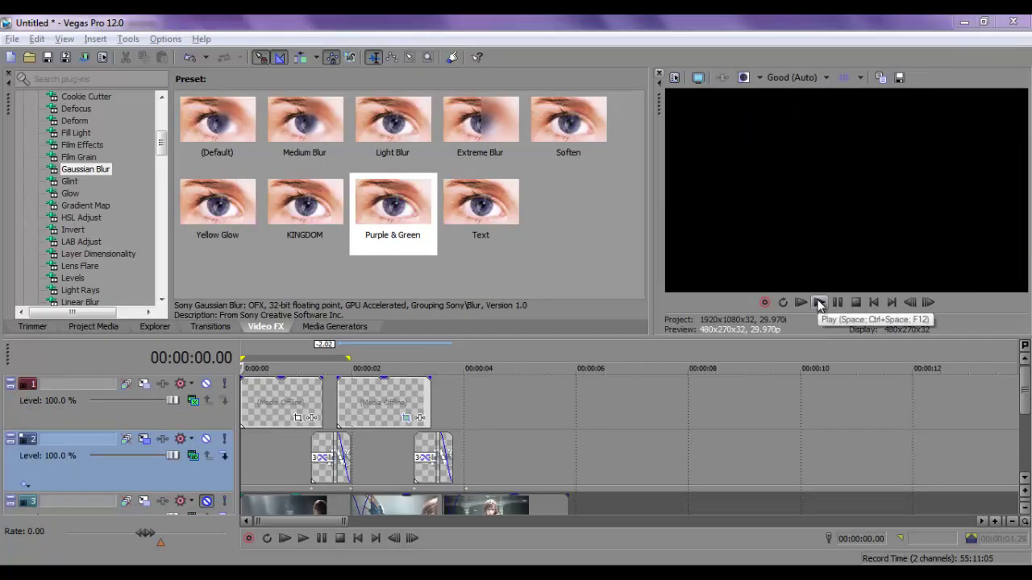
click(819, 304)
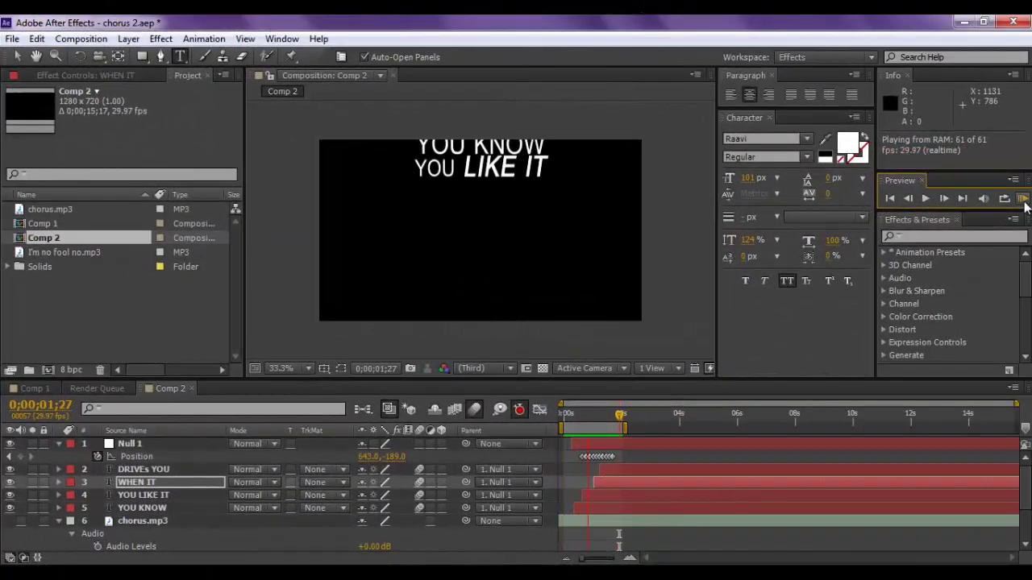
- Add Comp 2 to the After Effects render queue
click(80, 39)
click(105, 151)
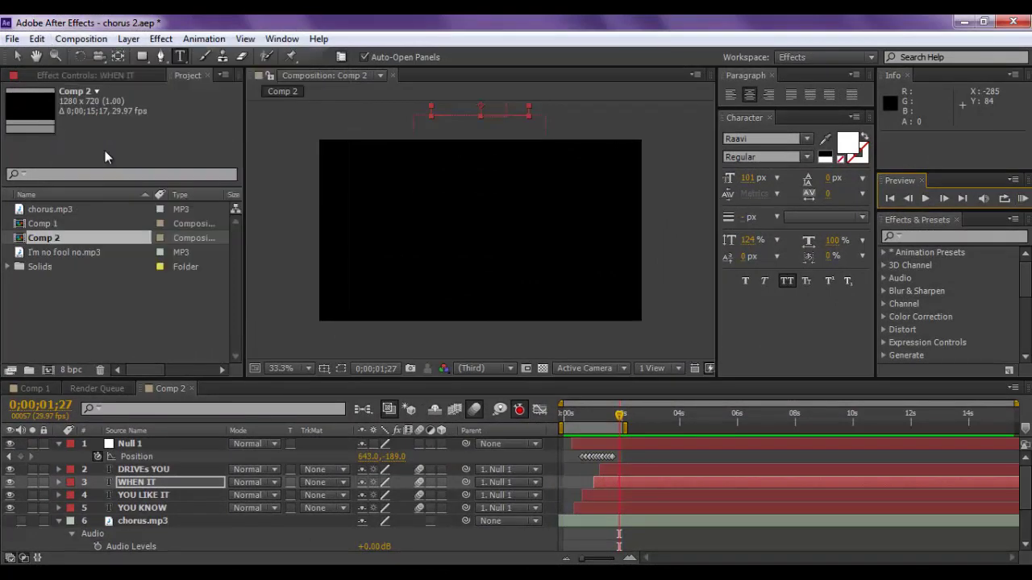
drag(1022, 522, 1024, 540)
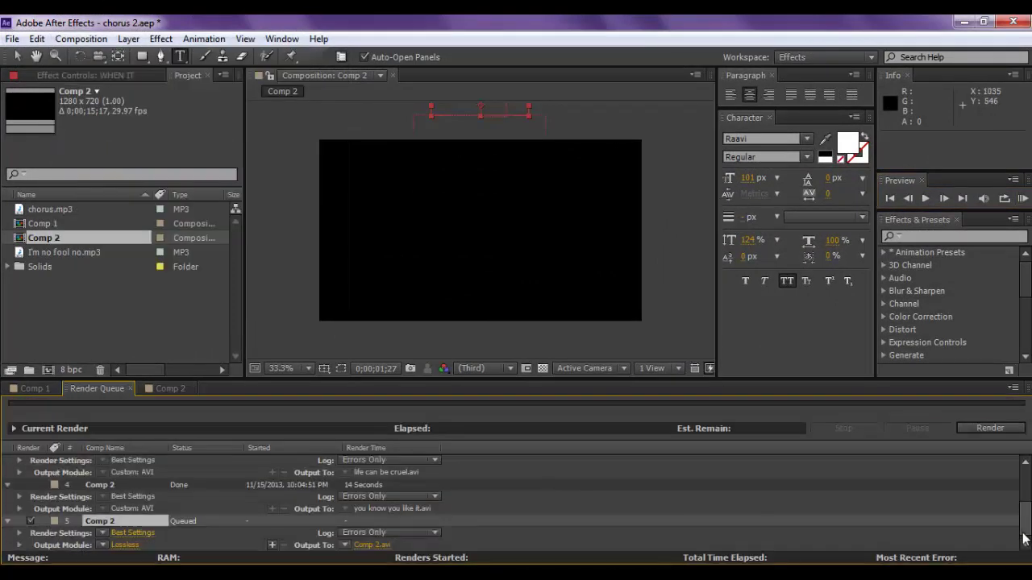
- Set Comp 2's output to AVI with RGB + Alpha channels and start rendering
click(117, 545)
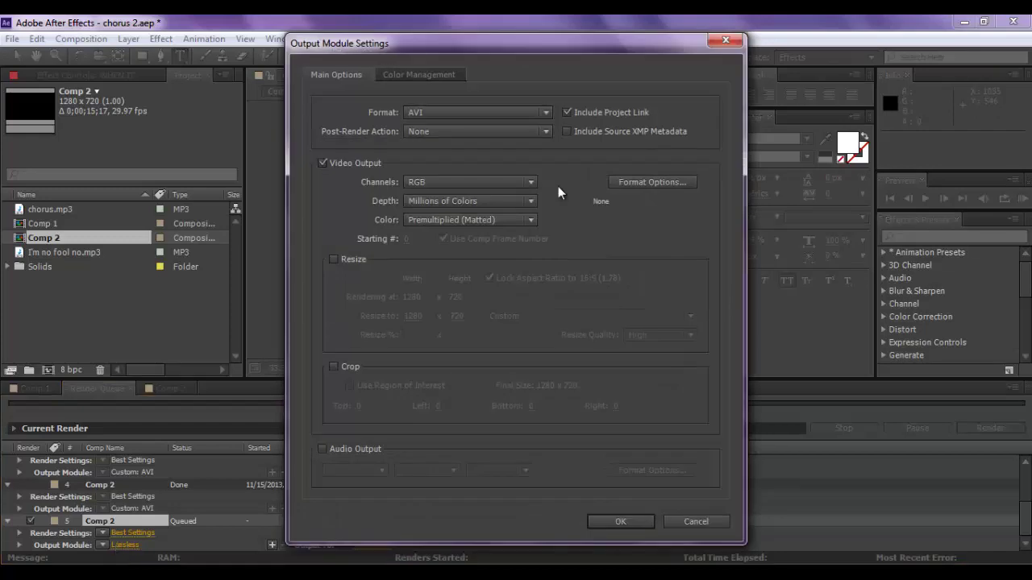
click(544, 114)
click(522, 150)
click(528, 184)
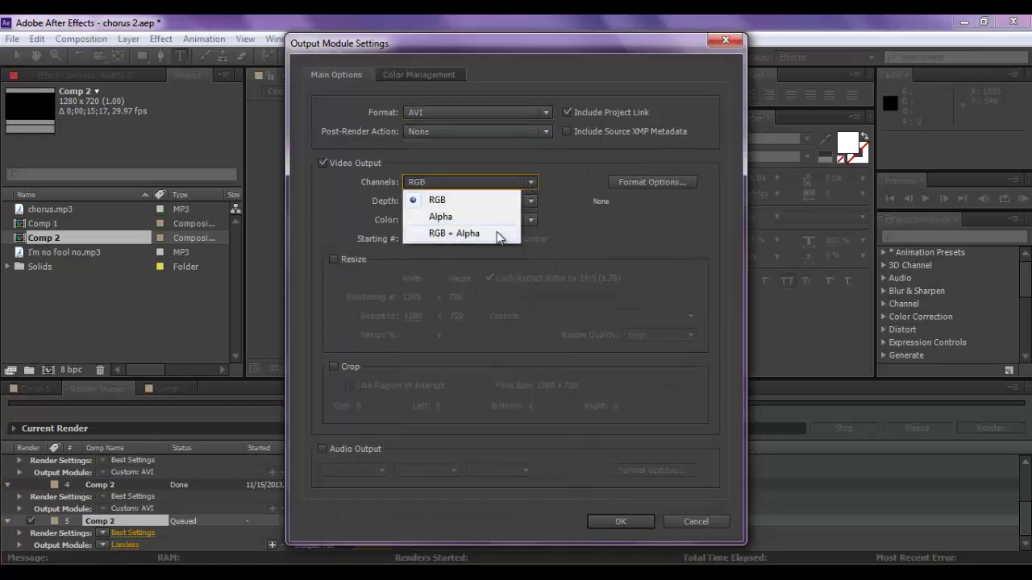
click(468, 234)
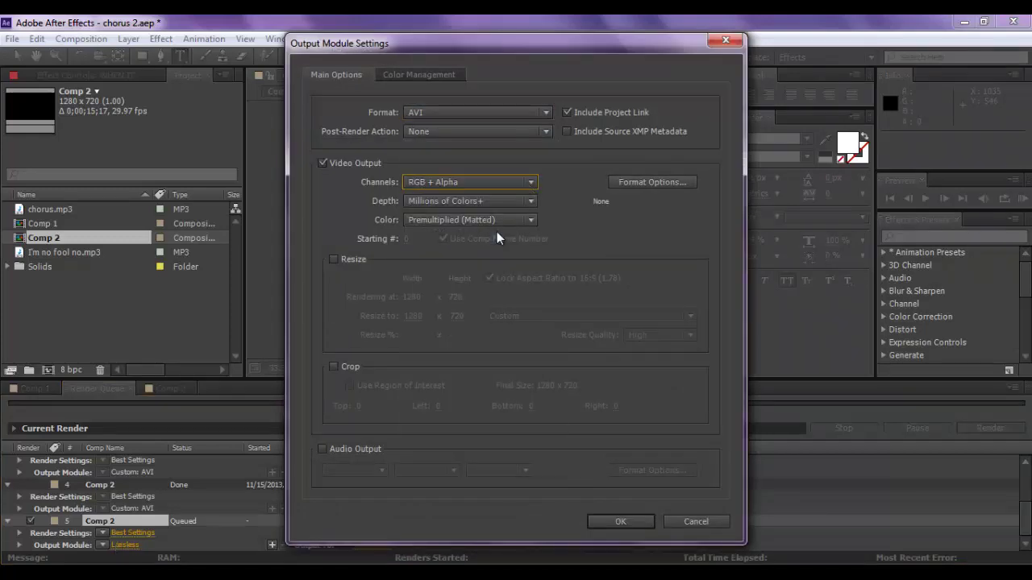
click(616, 523)
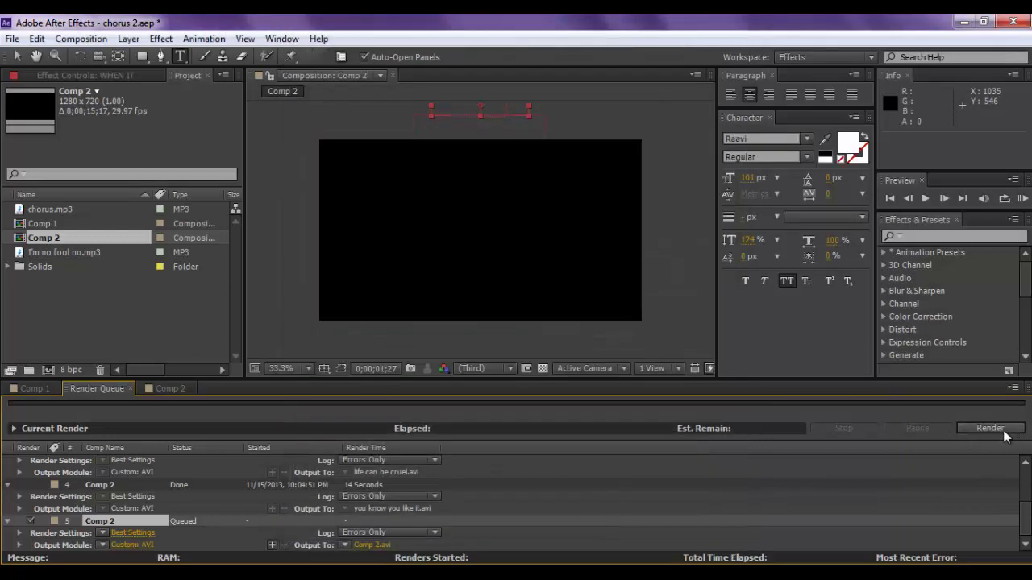
click(990, 428)
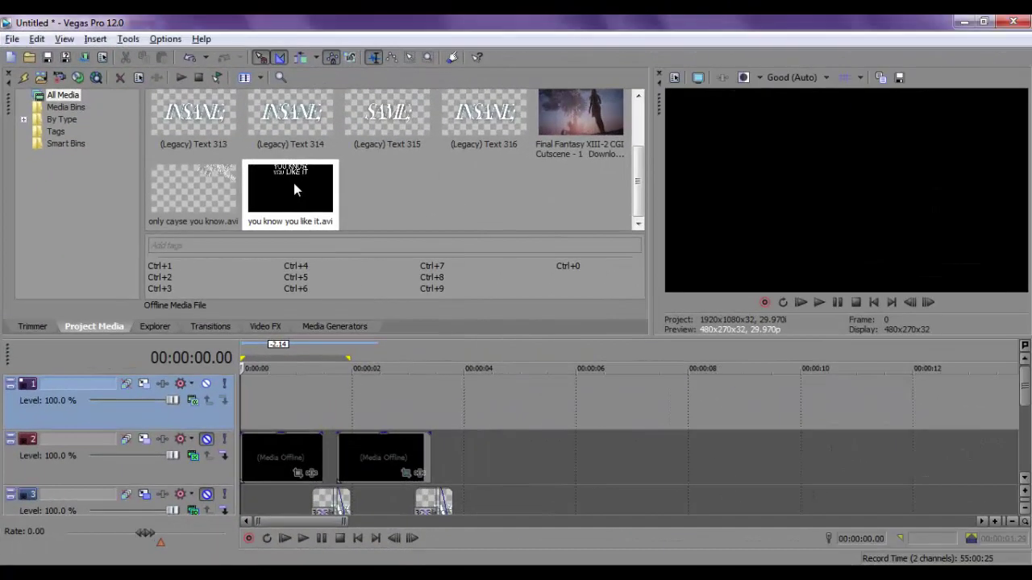
- Place you know you like it.avi on track 1, preview it, and delete its looped tail
mouse_move(294, 186)
mouse_down()
mouse_move(277, 396)
mouse_move(245, 398)
mouse_up()
key(space)
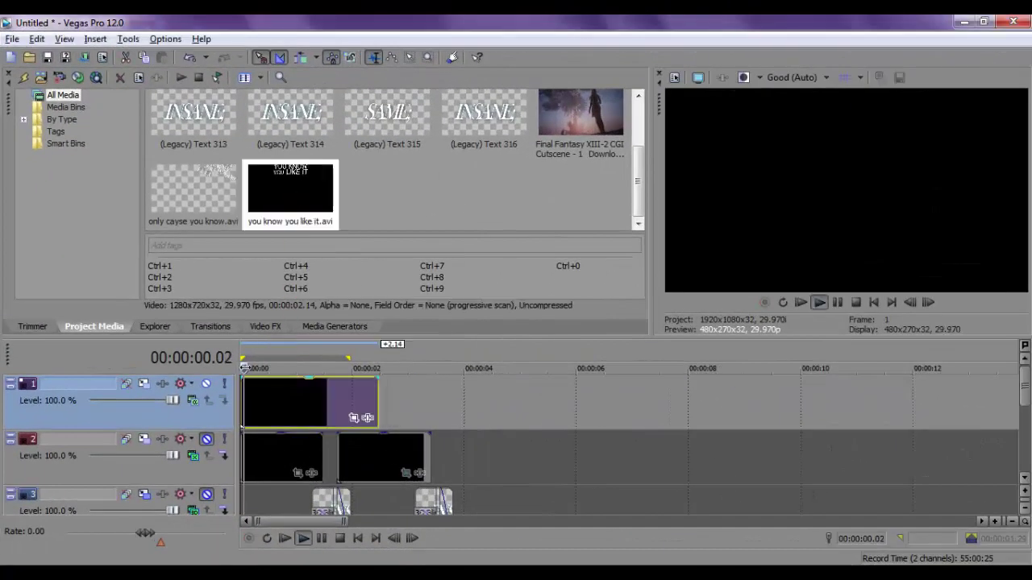
mouse_move(294, 368)
mouse_down()
mouse_move(247, 368)
mouse_move(270, 368)
mouse_up()
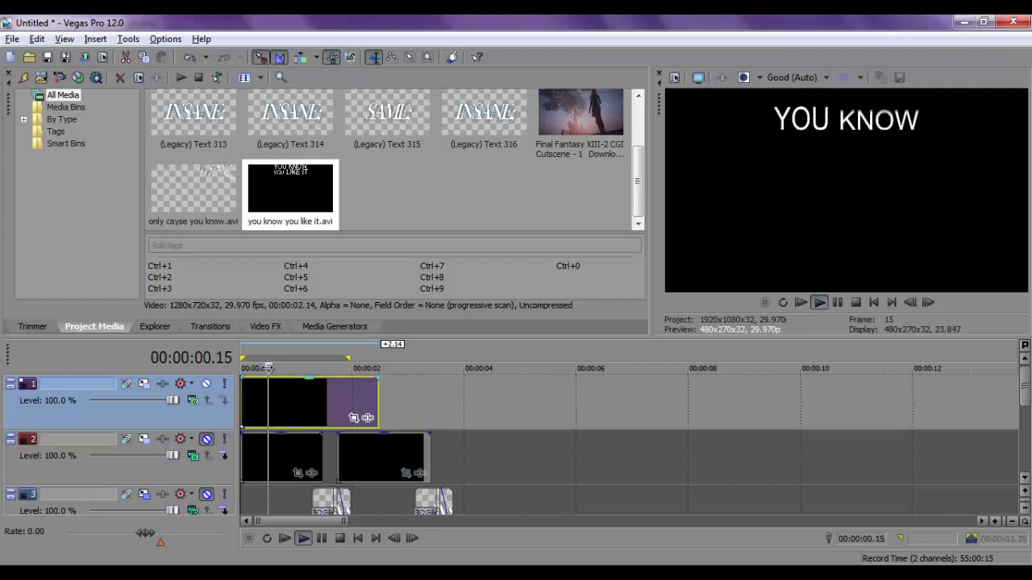
click(321, 408)
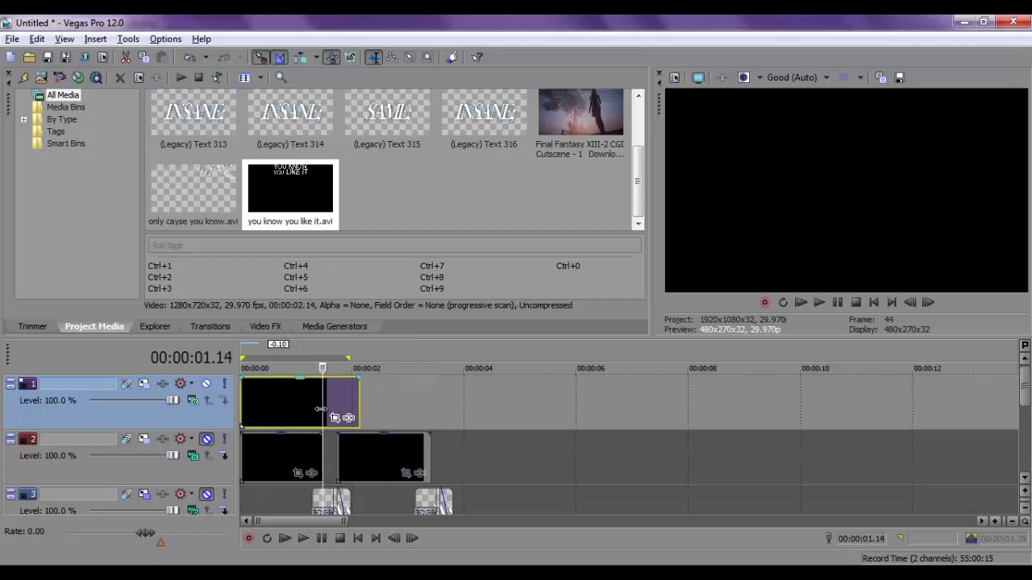
key(Delete)
- Set the clip's media alpha channel to Straight (unmatted)
right_click(298, 398)
click(343, 555)
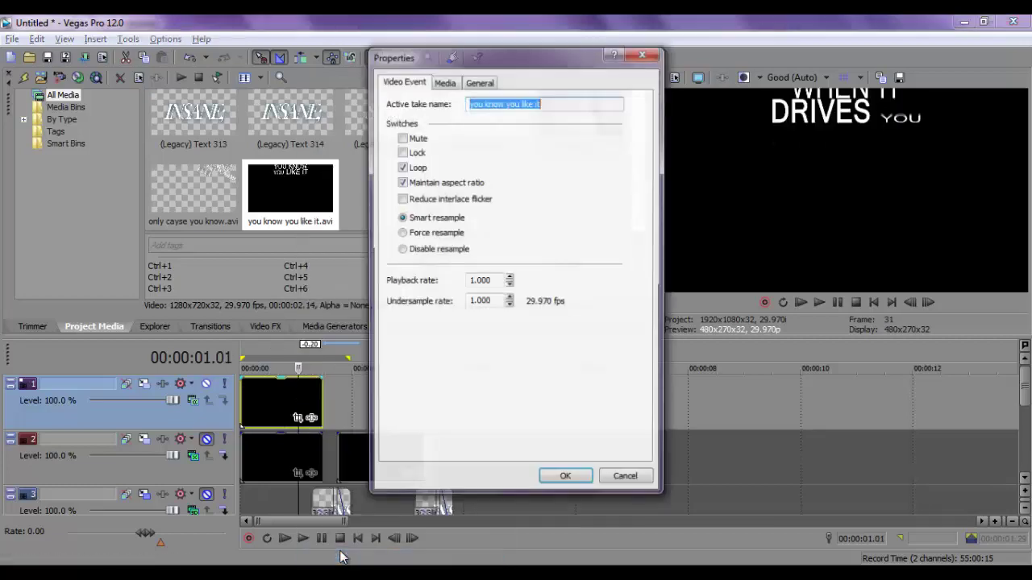
click(444, 81)
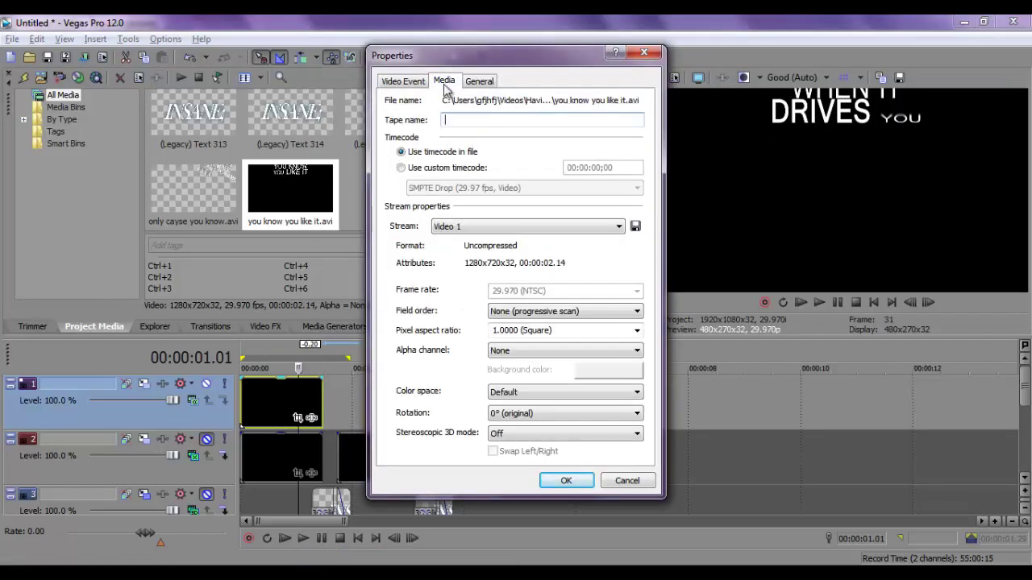
click(526, 311)
click(526, 321)
click(531, 351)
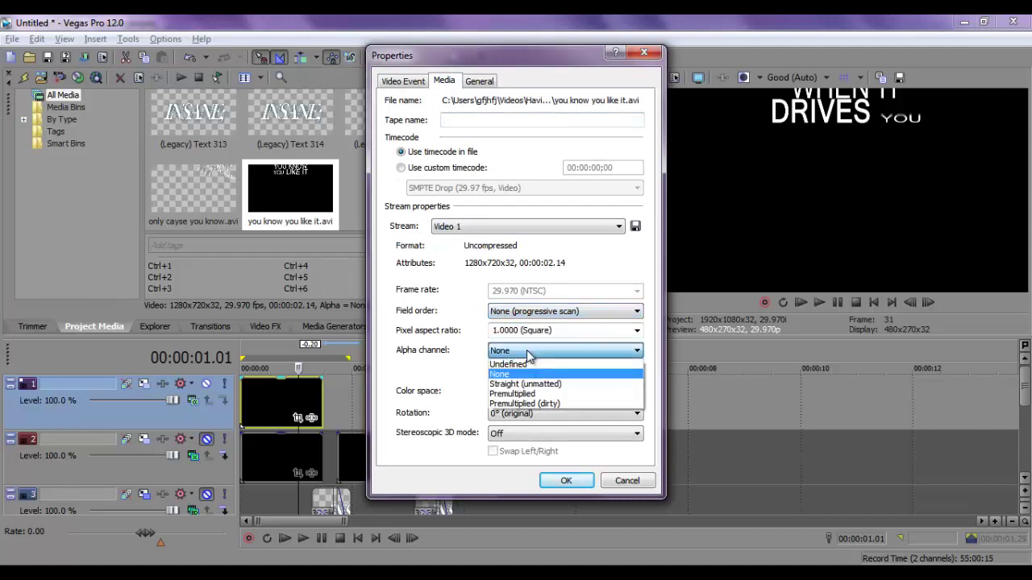
click(541, 385)
click(566, 481)
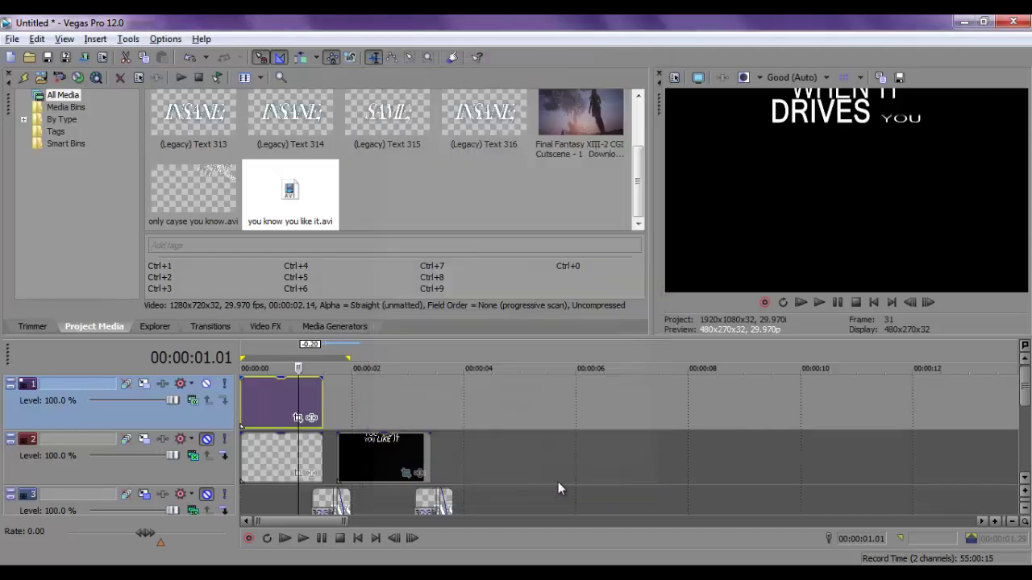
- Paste a second copy of the clip on track 1 after the first
click(307, 405)
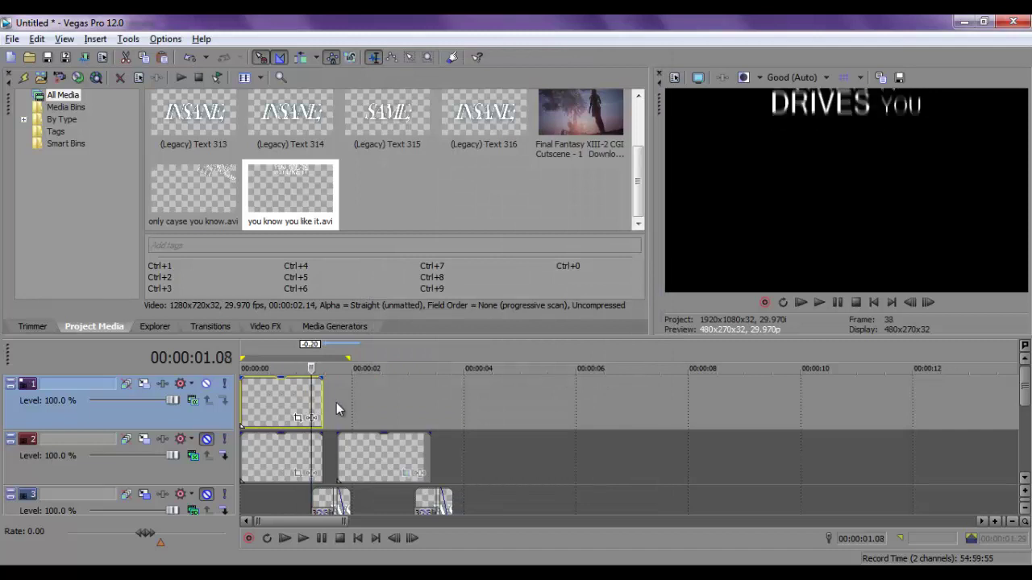
key(ctrl+v)
click(367, 399)
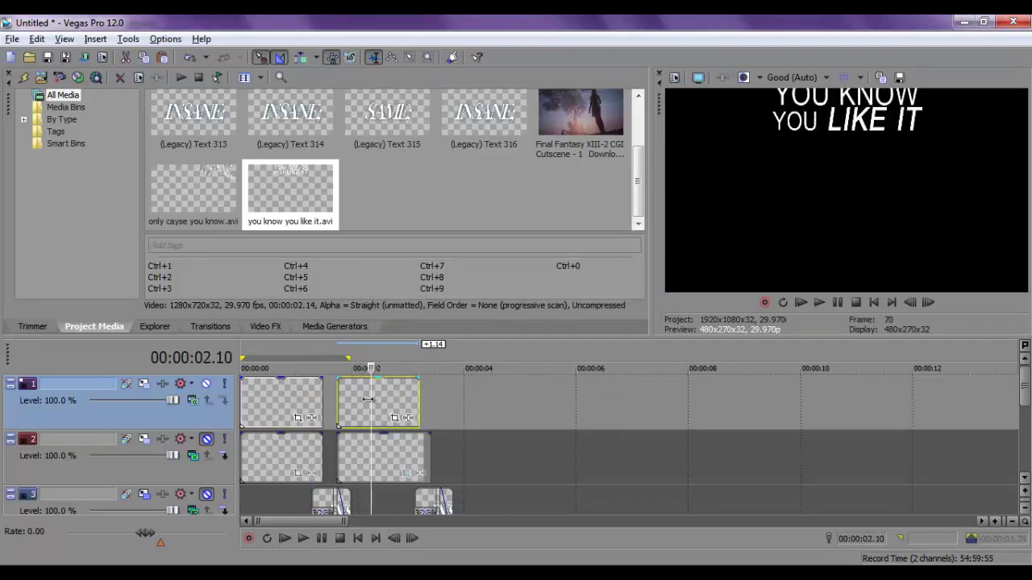
- Flip the second copied lyric clip upside down with Pan/Crop's Flip Vertical
click(395, 420)
click(126, 340)
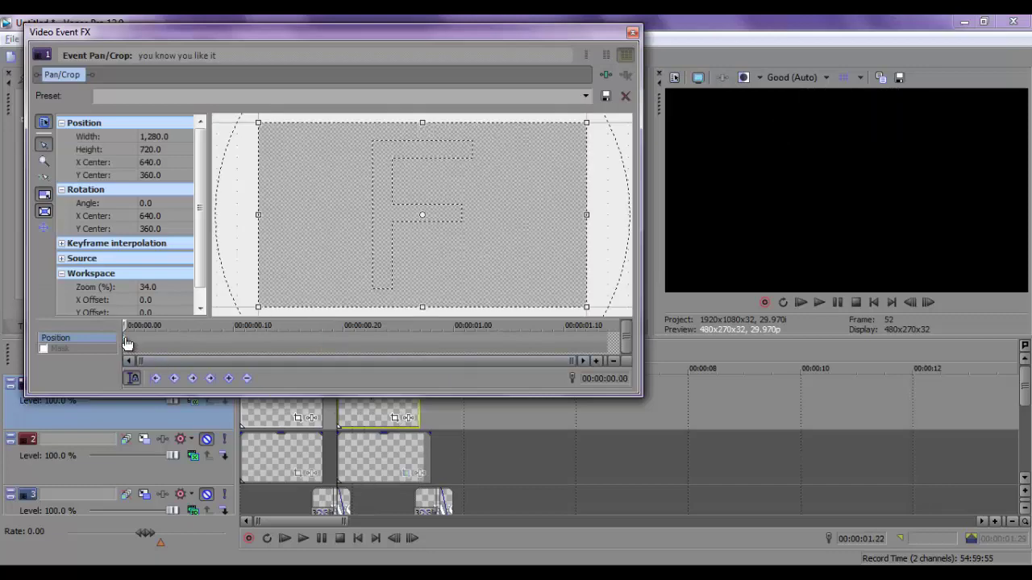
click(313, 344)
right_click(403, 244)
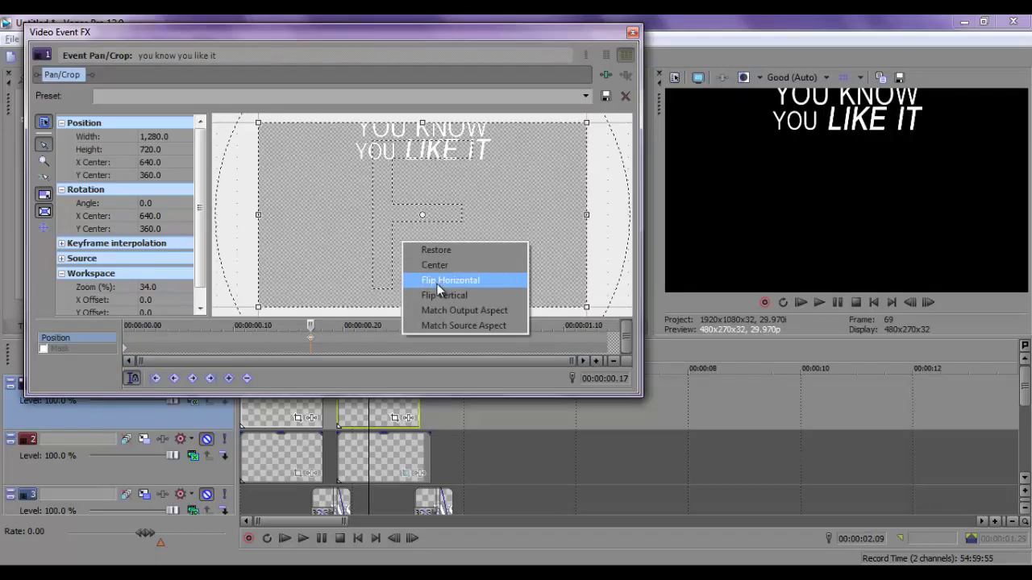
click(437, 295)
click(632, 32)
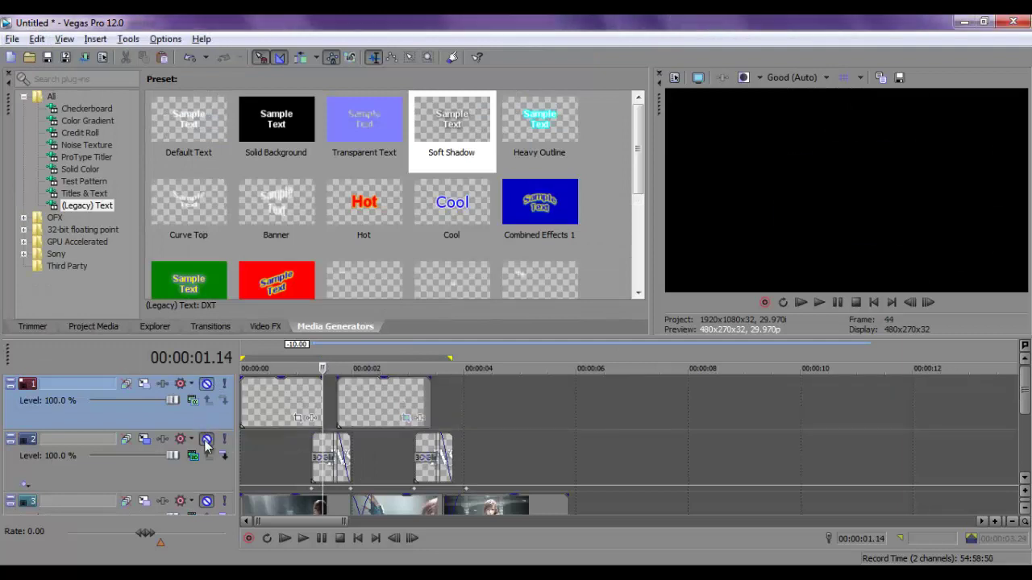
- Unmute track 2 and open the INSANE; event's generated text settings
click(206, 441)
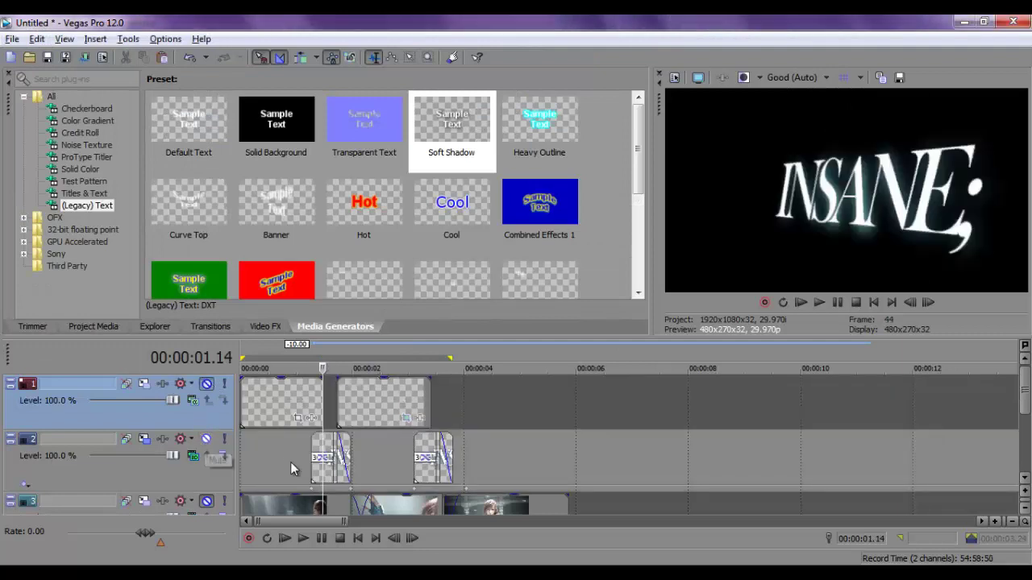
click(313, 447)
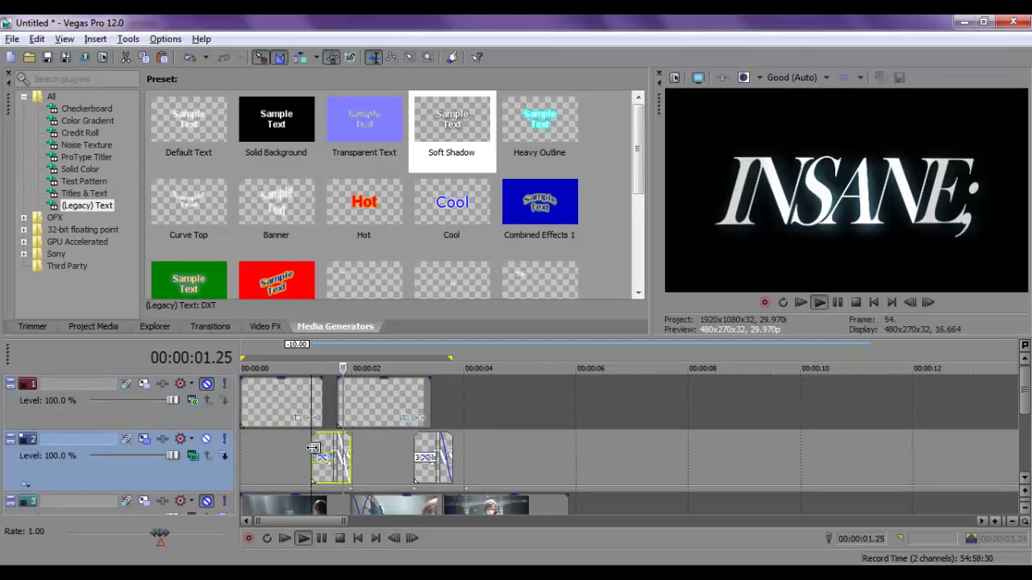
click(334, 455)
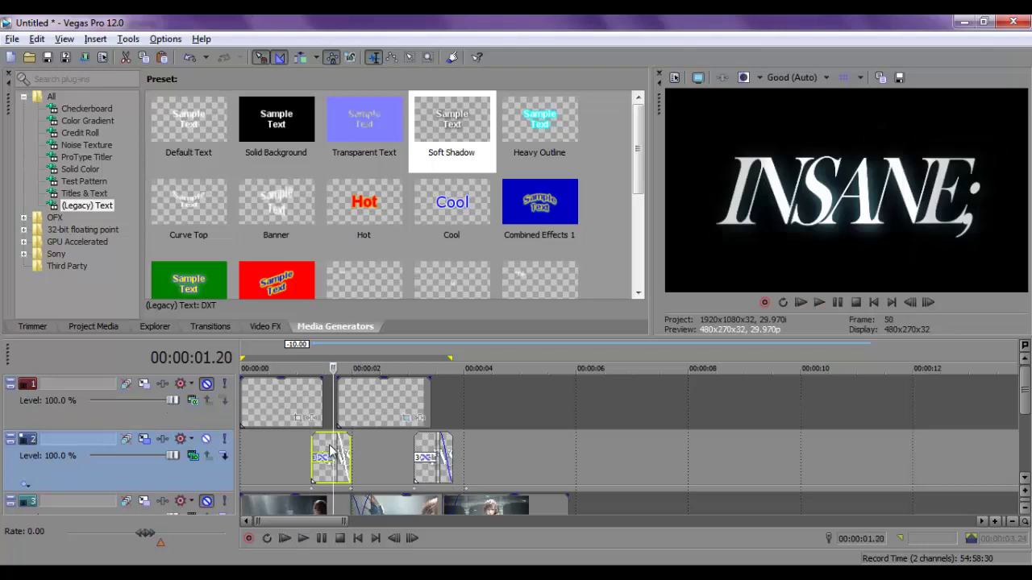
right_click(330, 456)
click(383, 164)
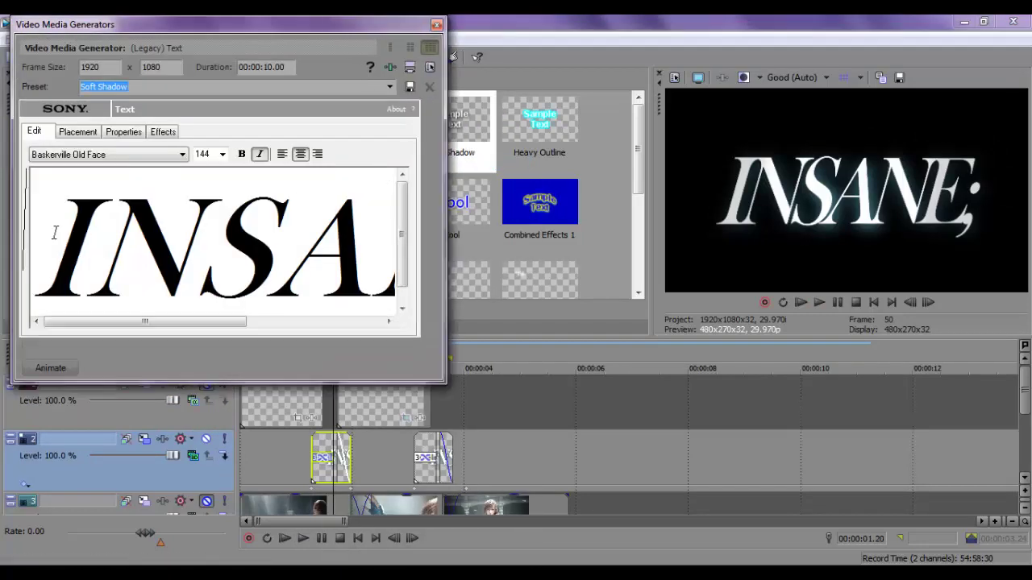
- Review INSANE;'s Baskerville Old Face 144 font, tracking, shadow and deformation settings, leaving them unchanged
click(222, 154)
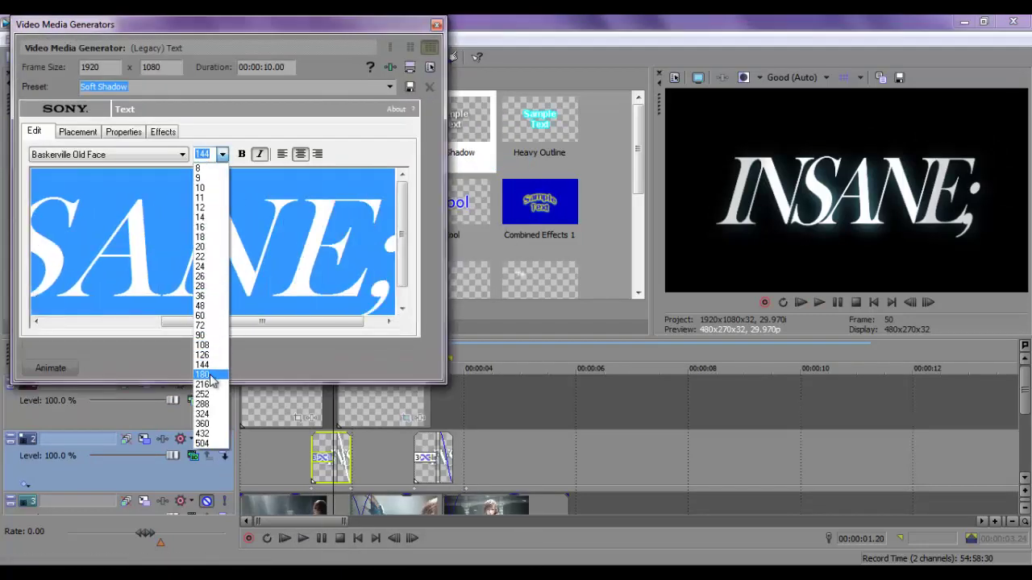
click(211, 372)
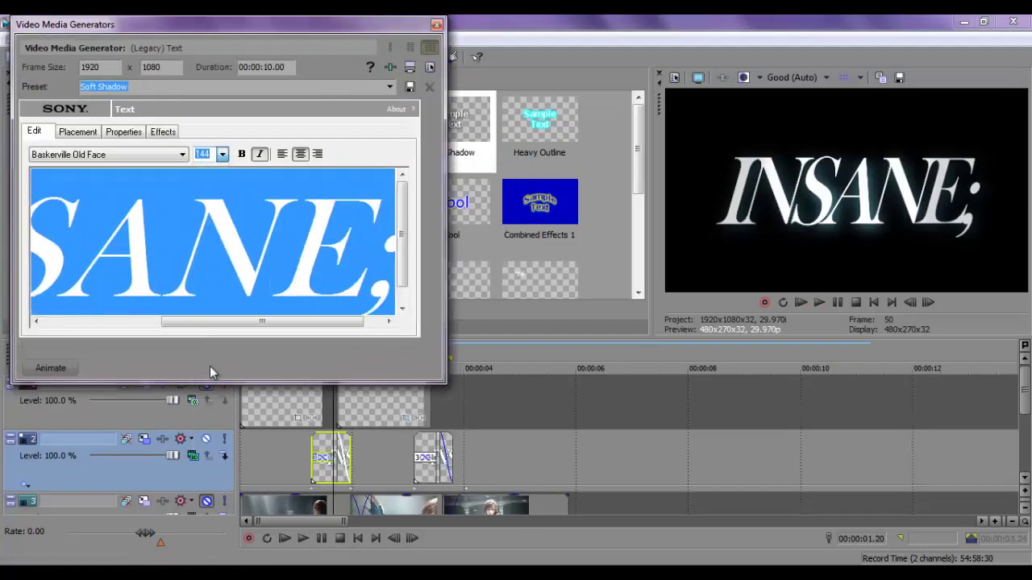
click(131, 155)
click(125, 161)
click(122, 133)
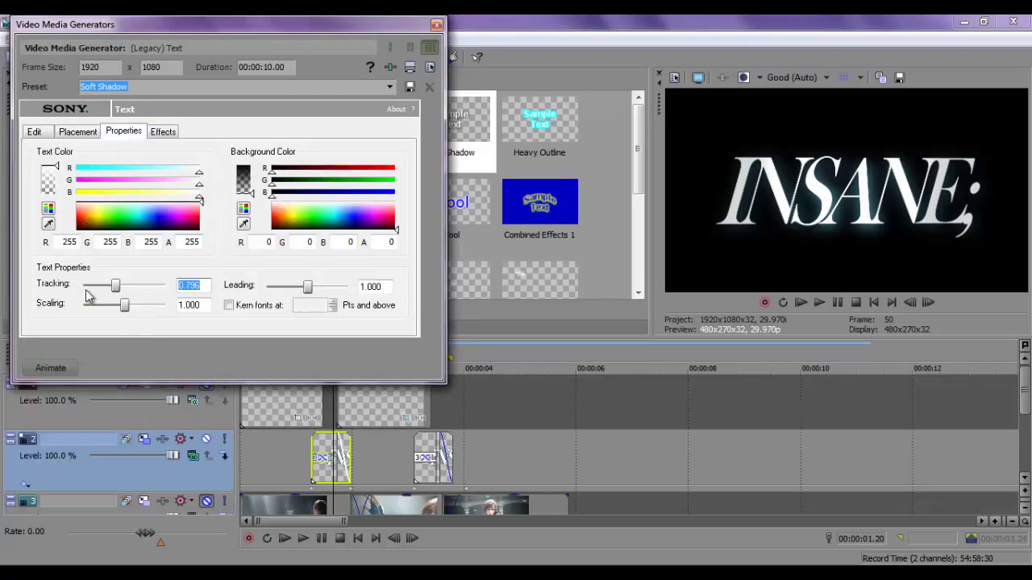
click(164, 132)
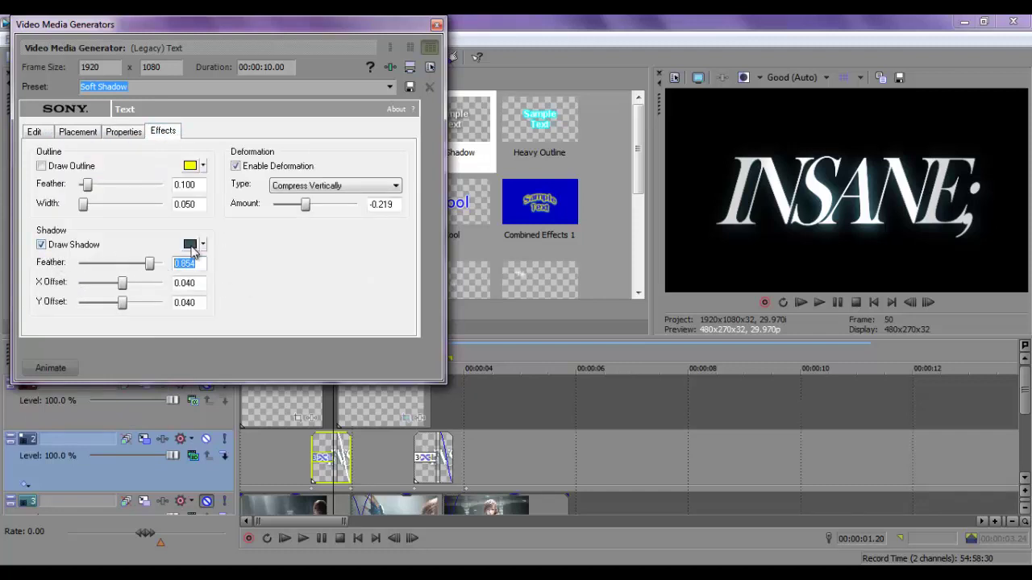
click(203, 245)
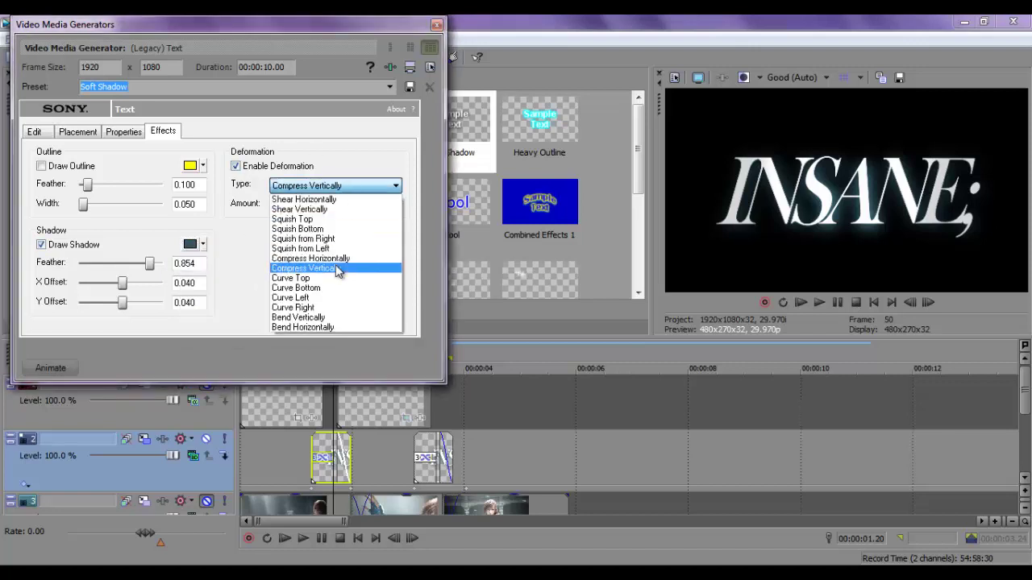
click(339, 267)
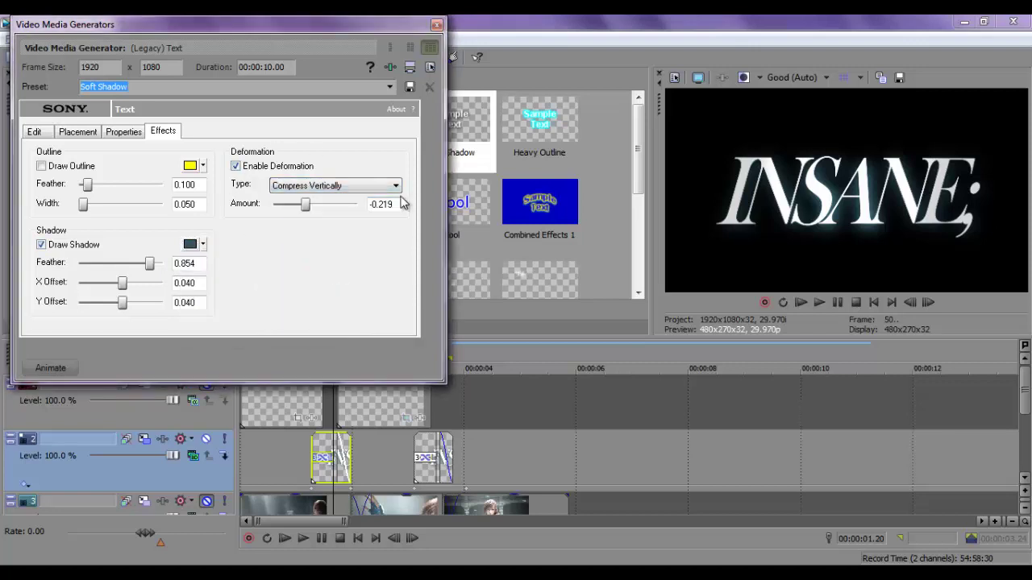
click(436, 24)
right_click(327, 480)
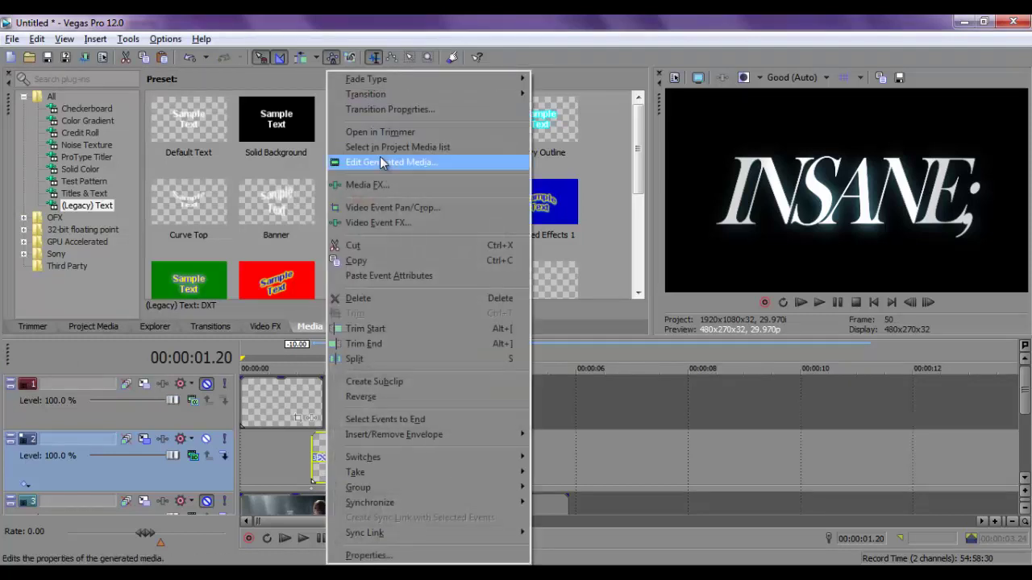
click(371, 222)
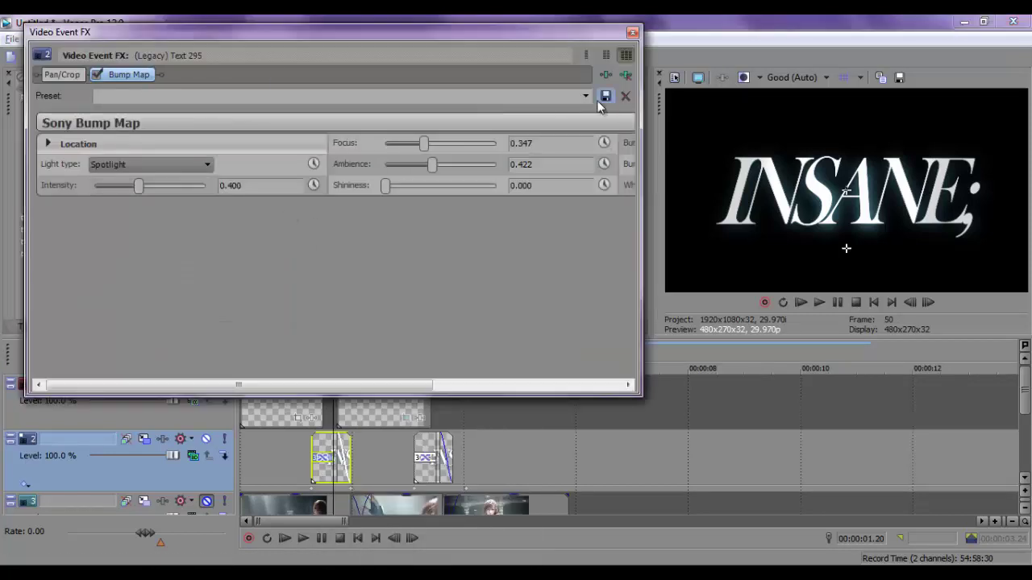
click(585, 96)
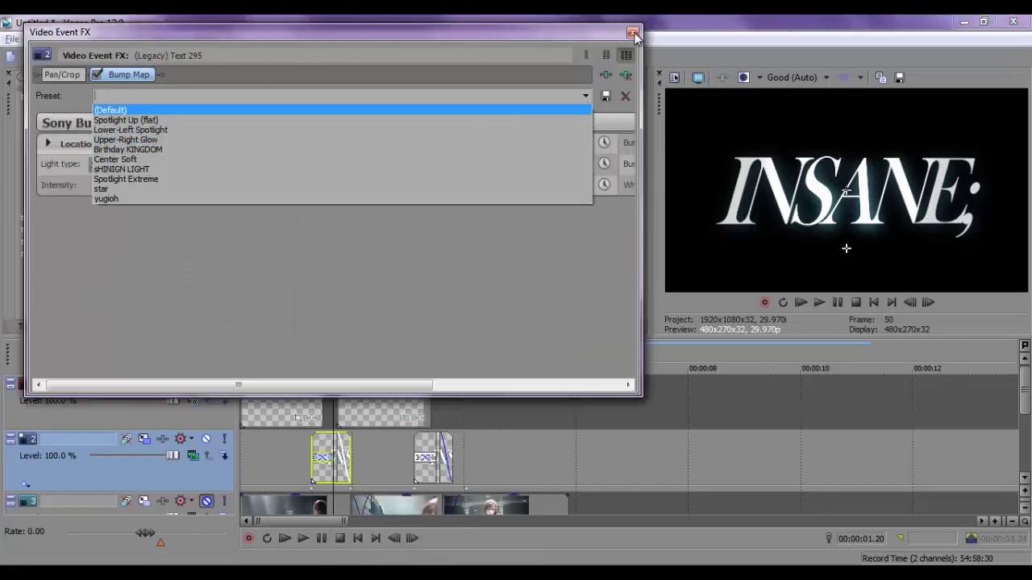
click(524, 110)
click(633, 32)
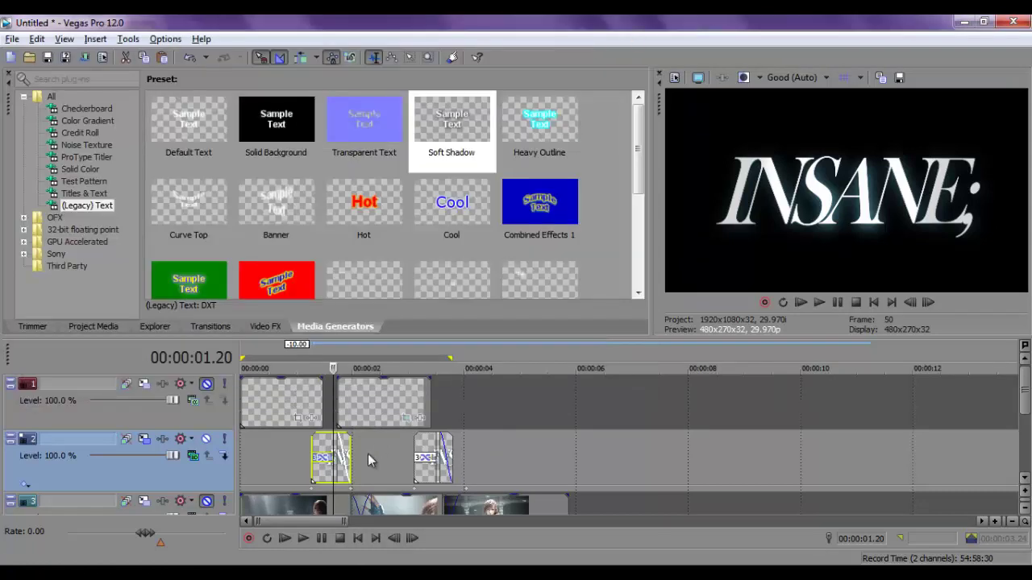
click(324, 459)
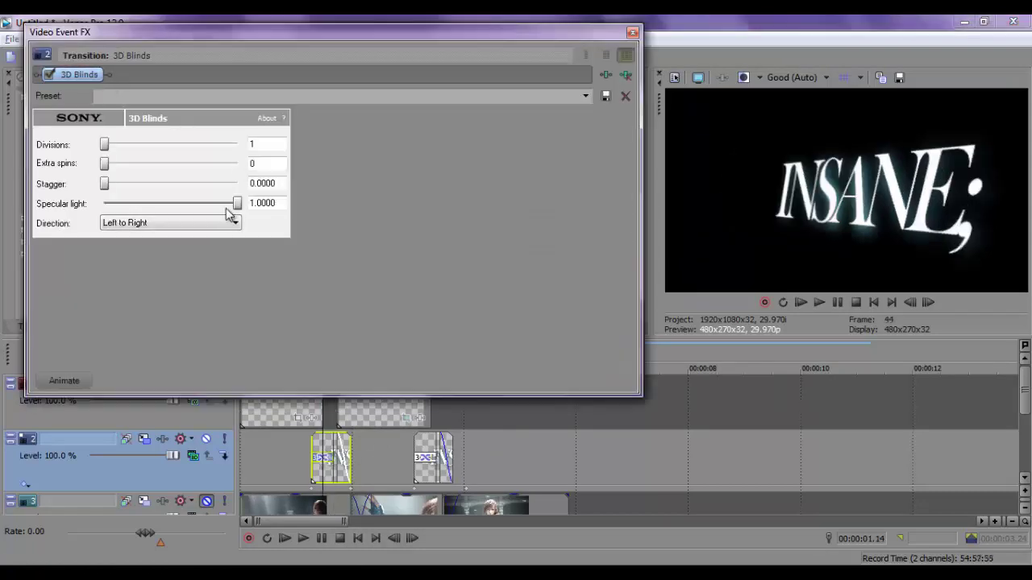
click(632, 33)
click(193, 460)
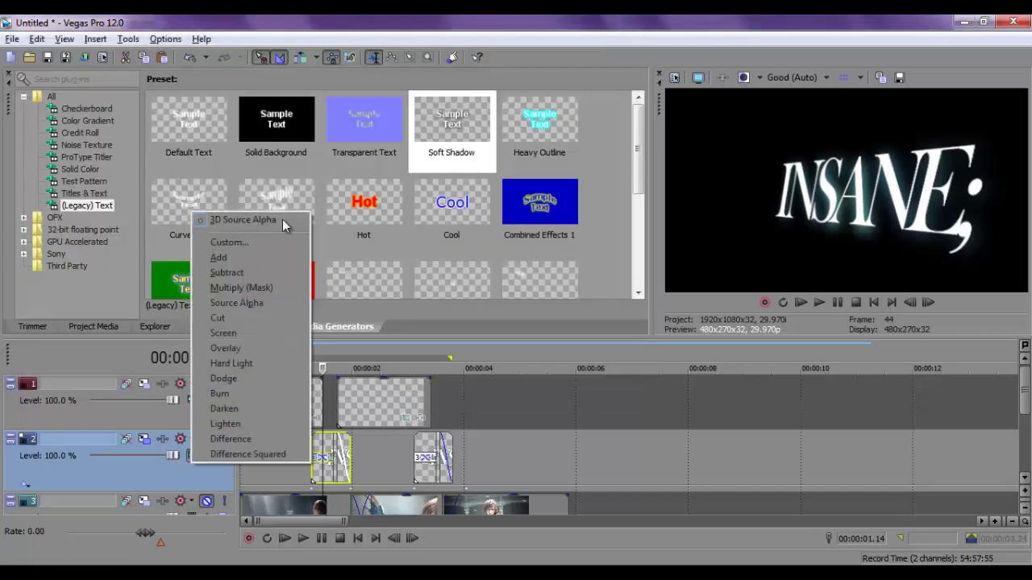
- Keep track 2 on 3D Source Alpha and preview its Track Motion Y rotation swinging 10 to -10
click(143, 440)
click(143, 440)
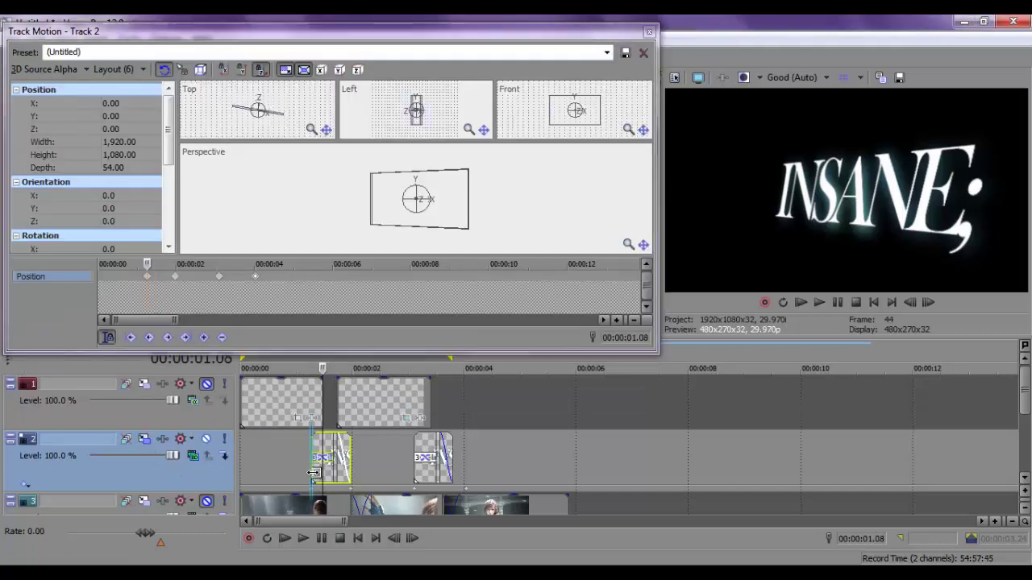
scroll(117, 213, down, 3)
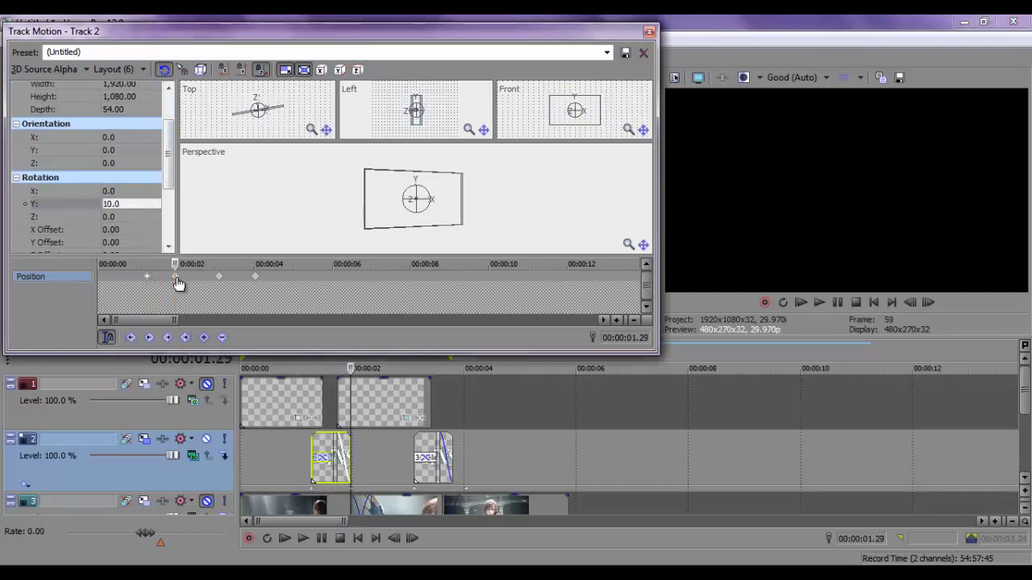
click(415, 476)
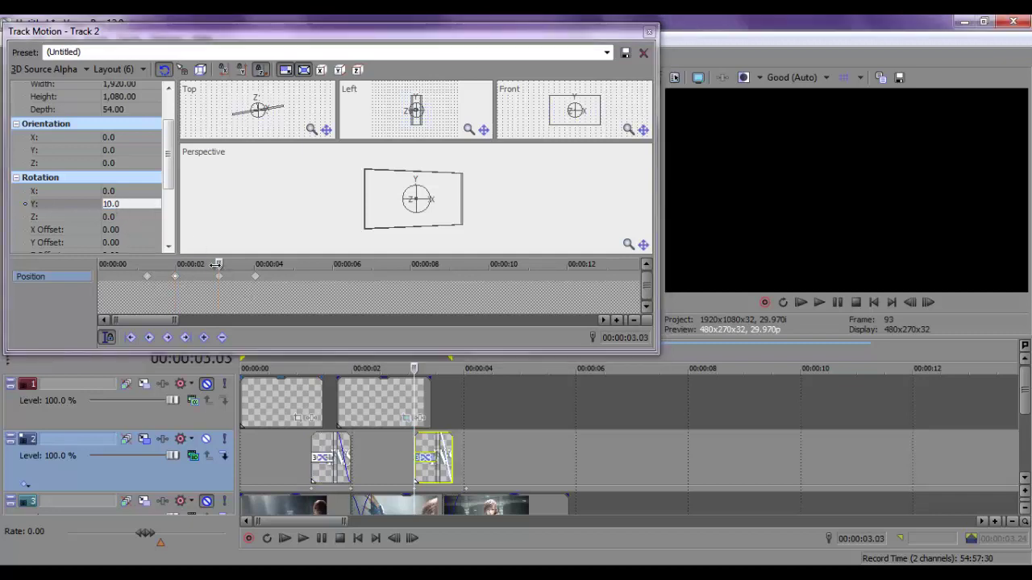
key(space)
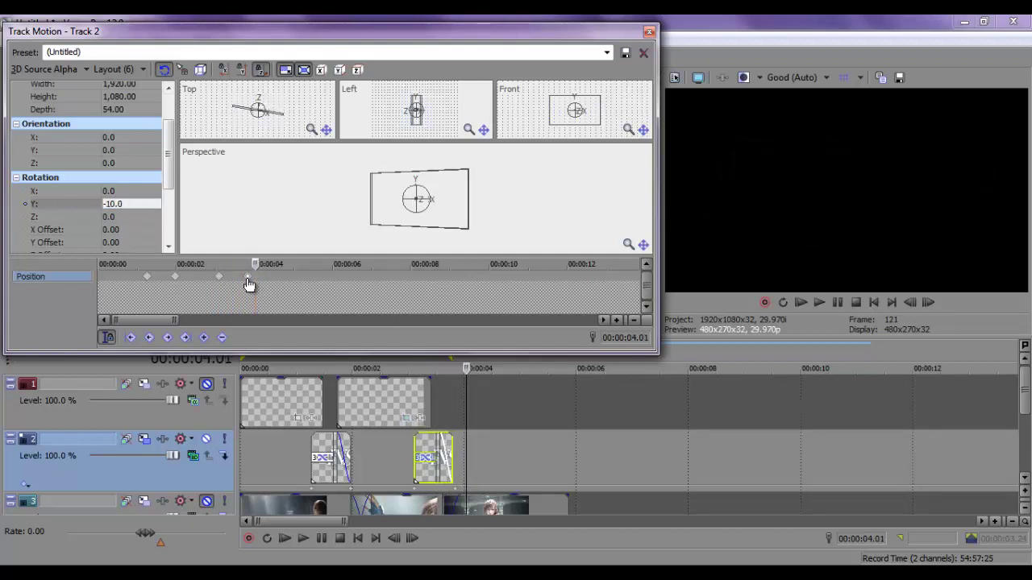
click(650, 32)
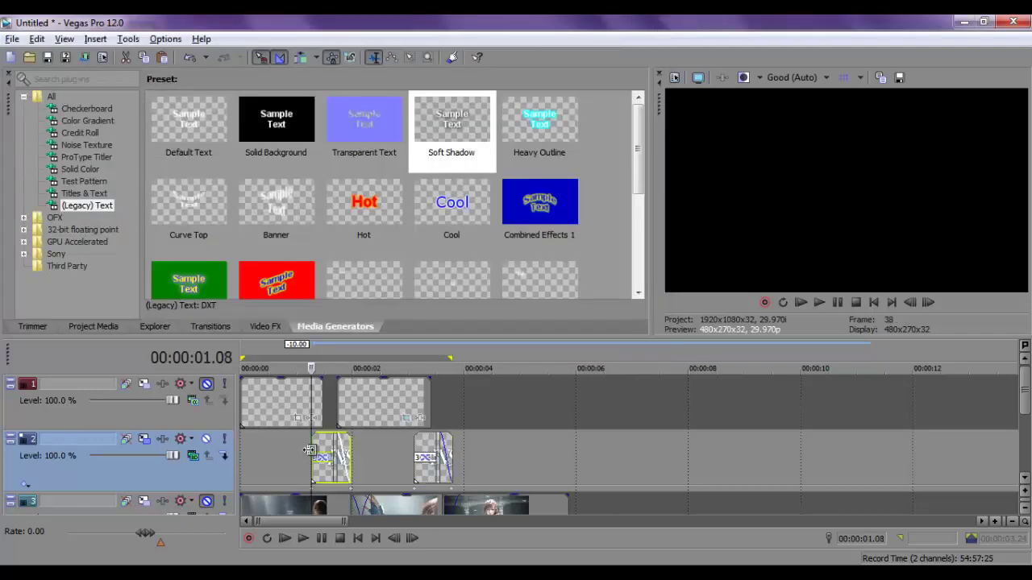
- Unmute the WHEN IT DRIVES YOU and background tracks and change track 1's compositing mode
click(205, 385)
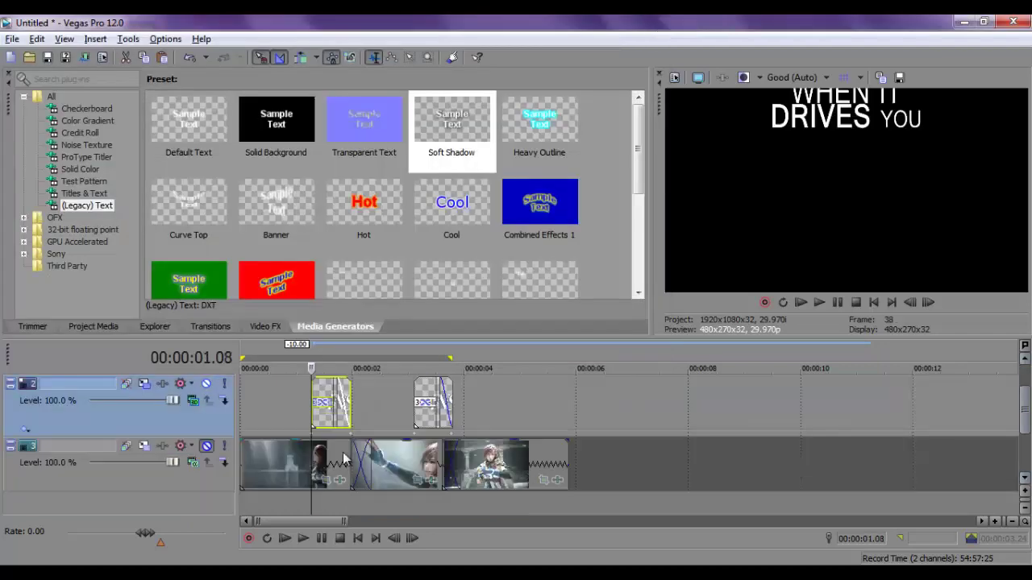
click(206, 502)
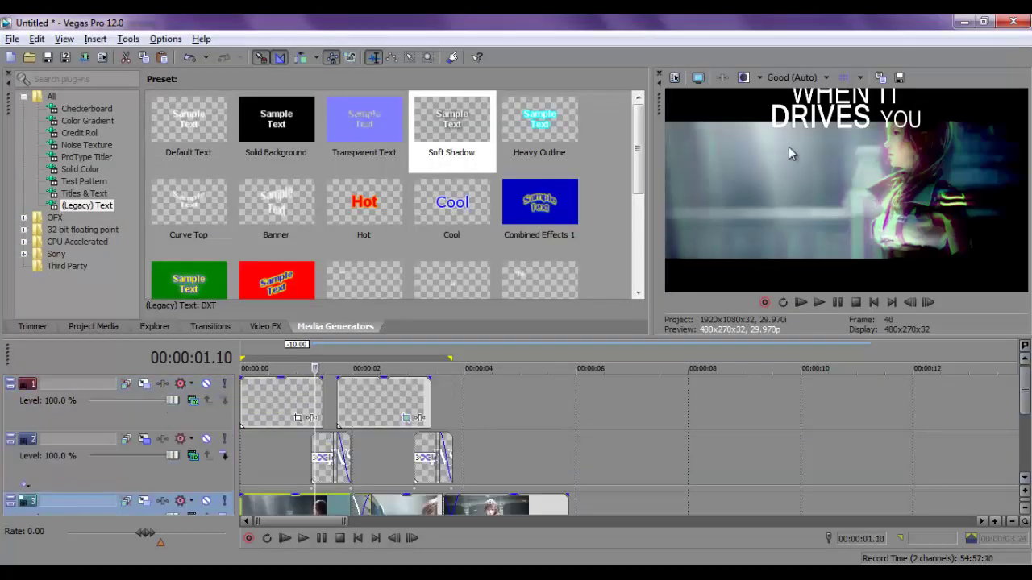
click(194, 401)
click(272, 387)
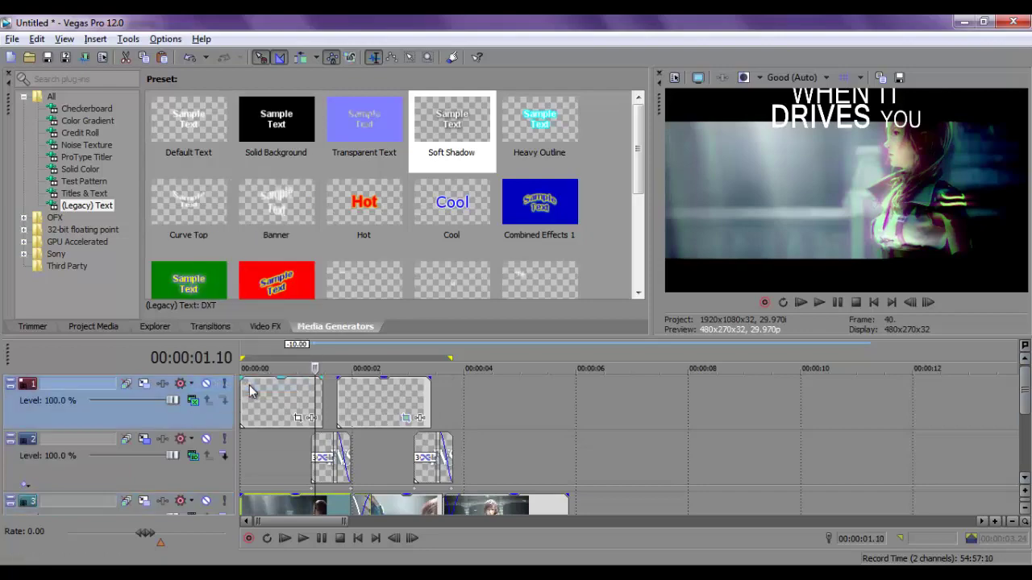
- Preview the first 3.24 seconds, then play the new untitled project from the start
drag(242, 407, 452, 413)
key(space)
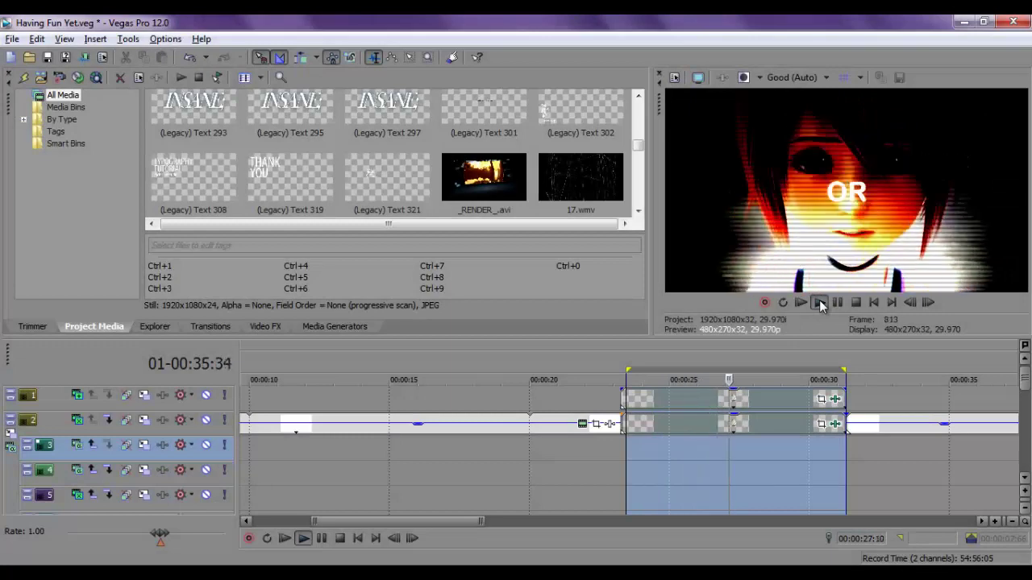
click(838, 303)
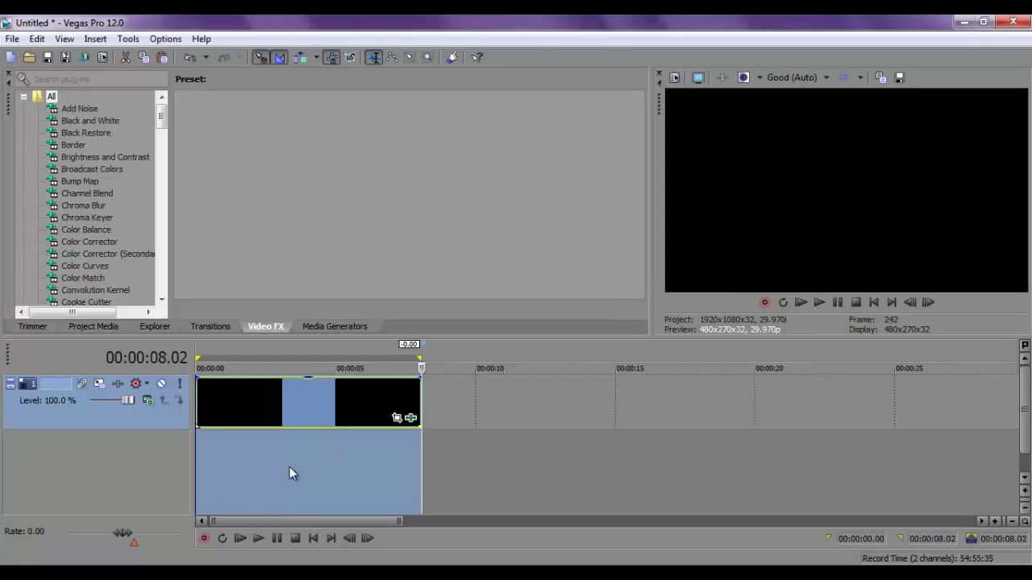
key(space)
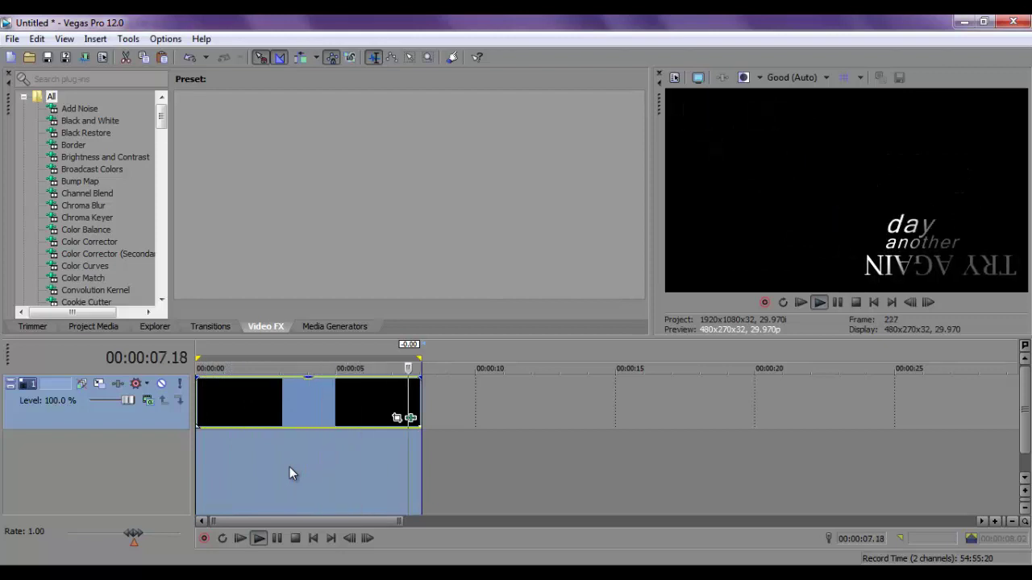
- Insert a video track and place a Legacy Text Soft Shadow preset on it
right_click(180, 424)
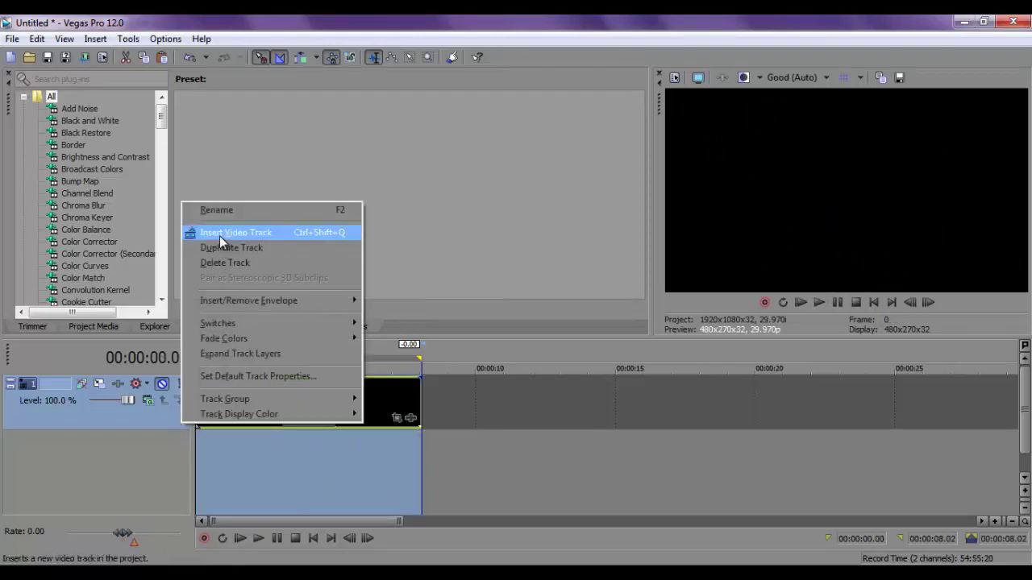
click(219, 232)
click(306, 326)
click(207, 403)
click(87, 206)
drag(452, 129, 200, 404)
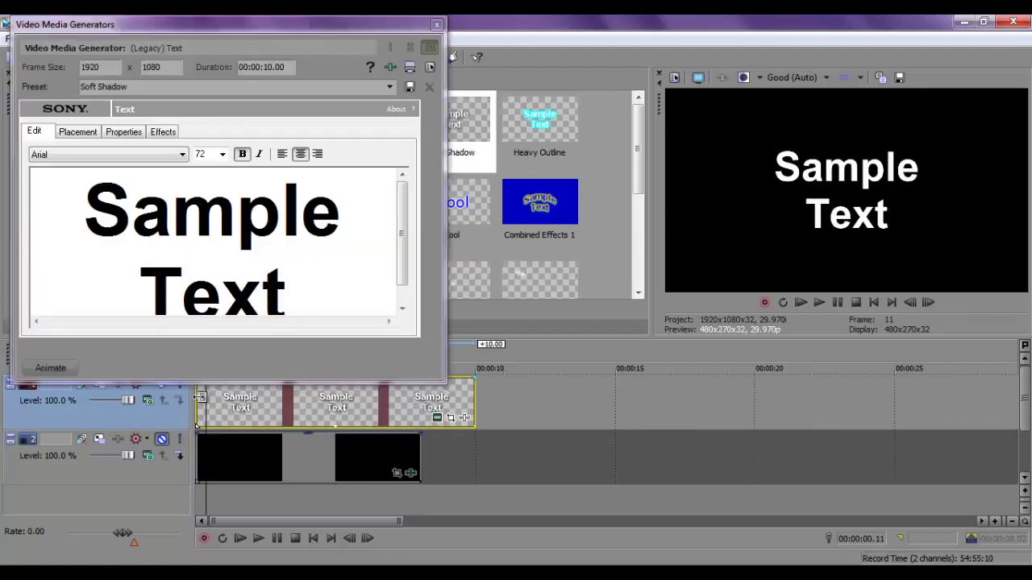
- Replace the sample text with SOME in Baskerville Old Face at 90 point
drag(297, 298, 83, 152)
text(SOME)
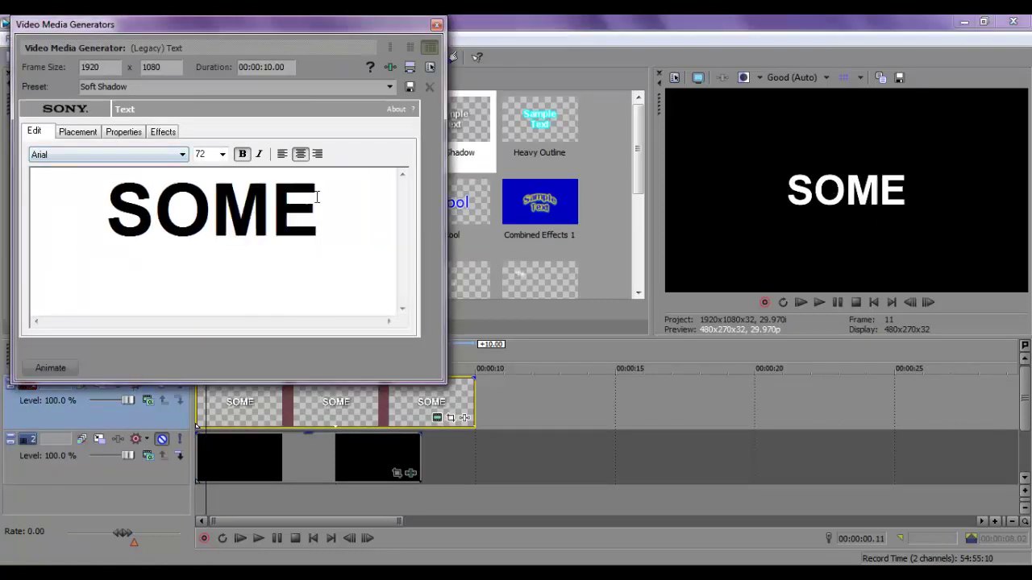
key(ctrl+a)
click(182, 154)
click(145, 301)
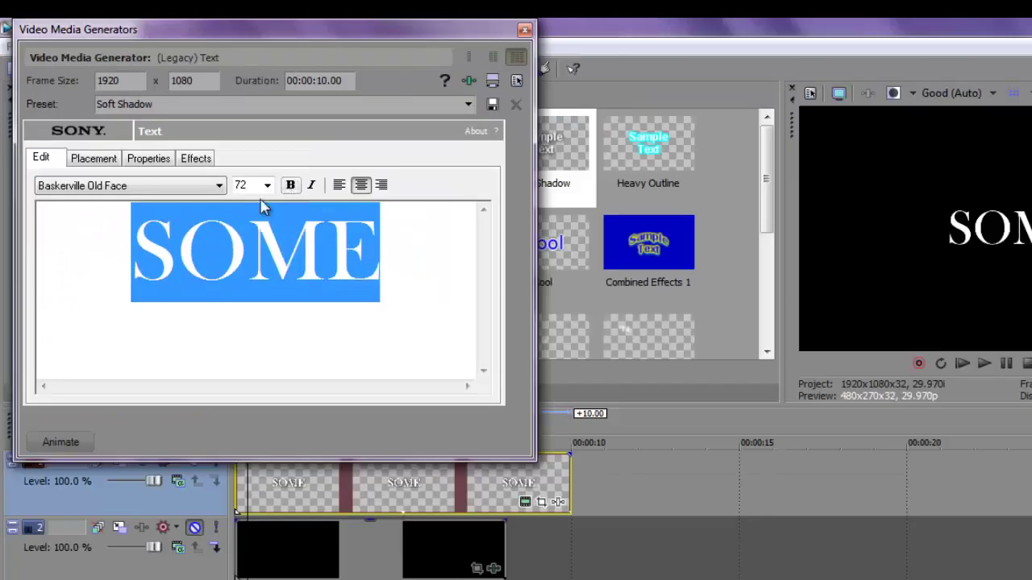
click(268, 186)
click(262, 413)
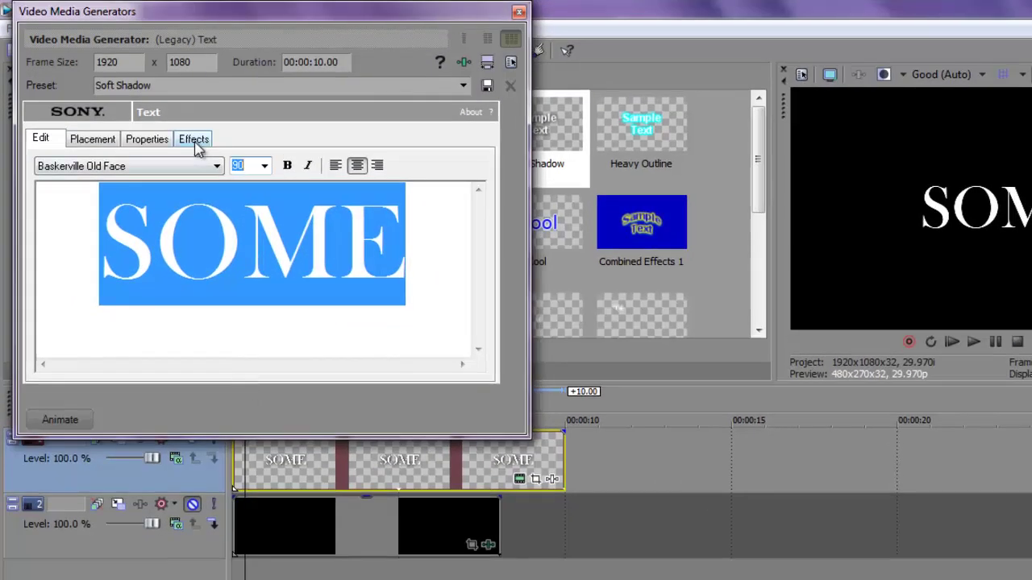
- Enable Compress Vertically deformation on SOME and adjust its strength to about 0.472
click(195, 159)
click(280, 179)
click(387, 203)
click(362, 231)
drag(398, 226, 376, 232)
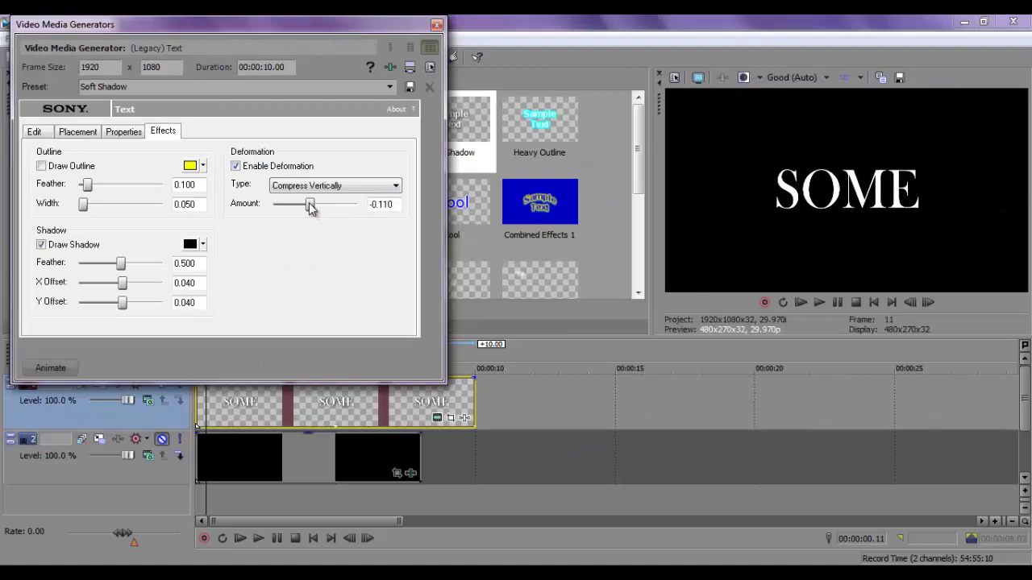
click(436, 24)
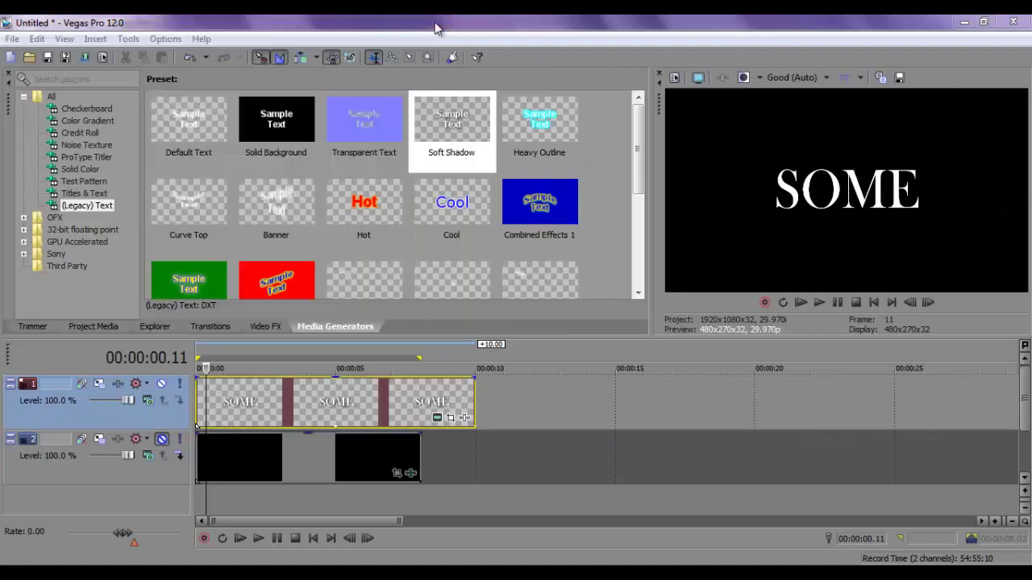
- Tilt SOME about 8.7° and reposition it in Pan/Crop, then insert an empty track above
click(450, 417)
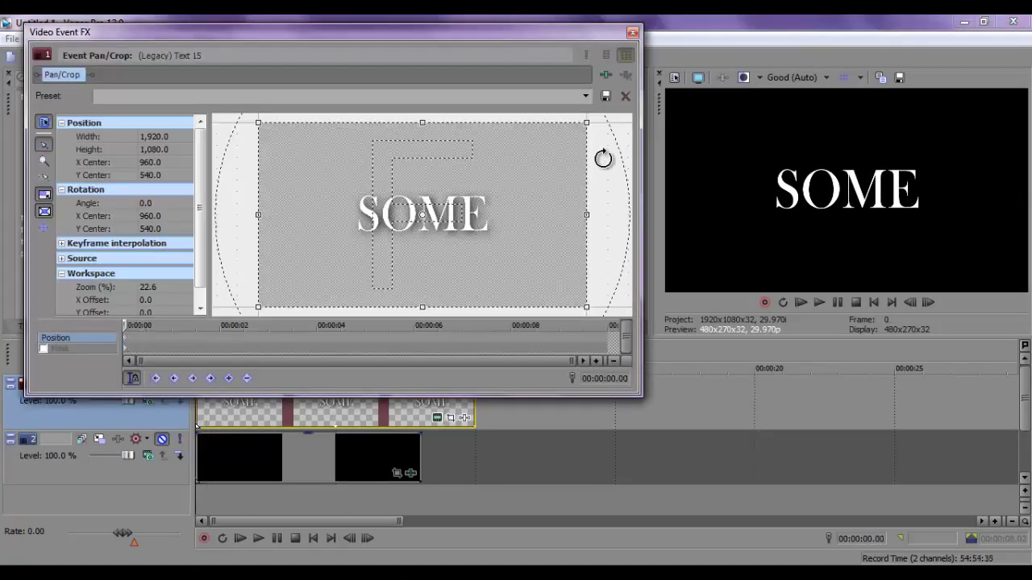
drag(603, 159, 613, 189)
drag(516, 207, 555, 225)
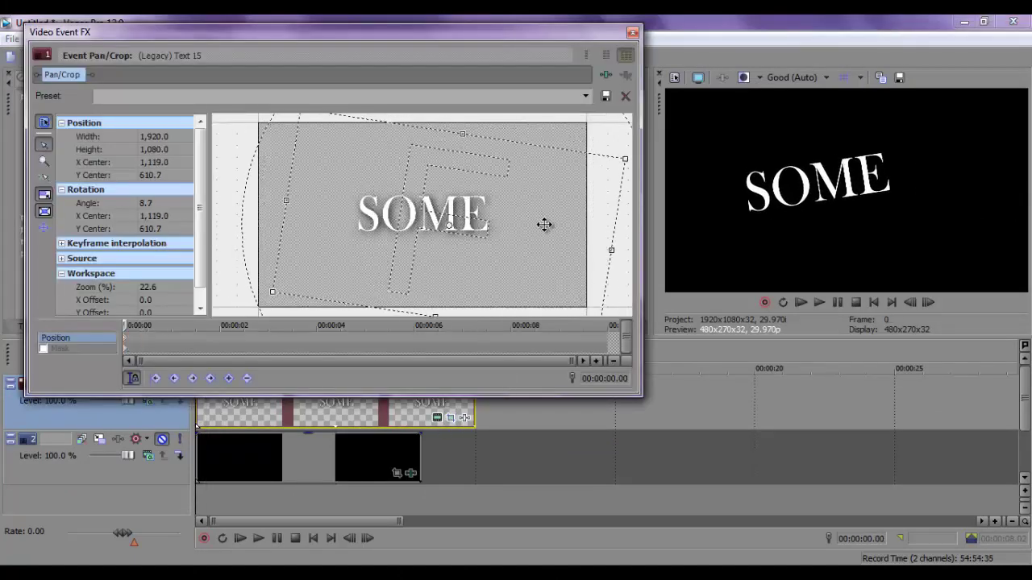
click(632, 33)
right_click(181, 379)
click(242, 228)
- Copy the SOME event and paste it as a new copy onto the empty top track
click(235, 456)
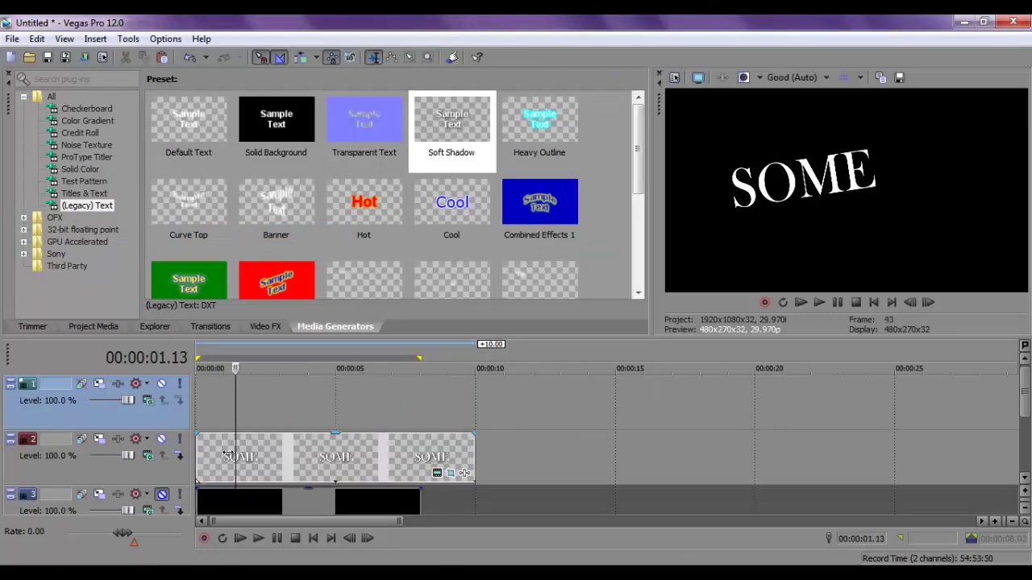
right_click(229, 456)
click(266, 259)
right_click(307, 412)
click(327, 165)
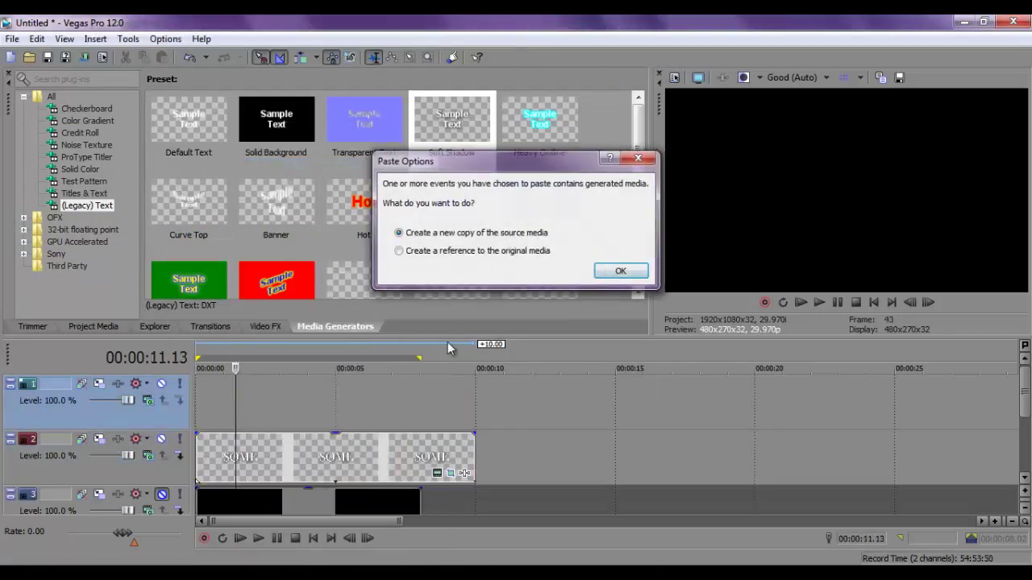
key(Return)
- Retype the pasted copy as PEOPLE and set it to 36 point
click(490, 418)
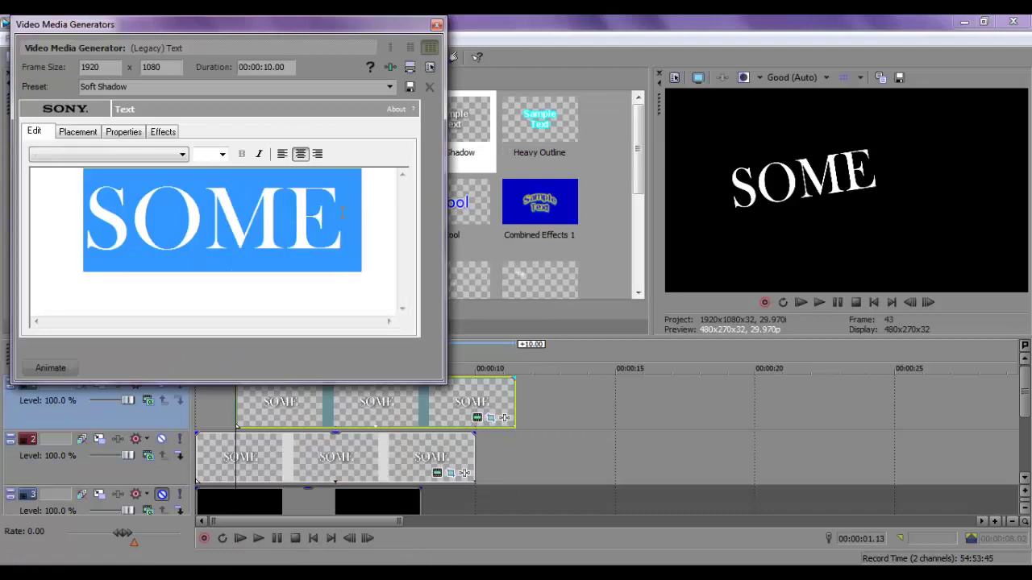
text(PEOPLE)
key(ctrl+a)
click(222, 154)
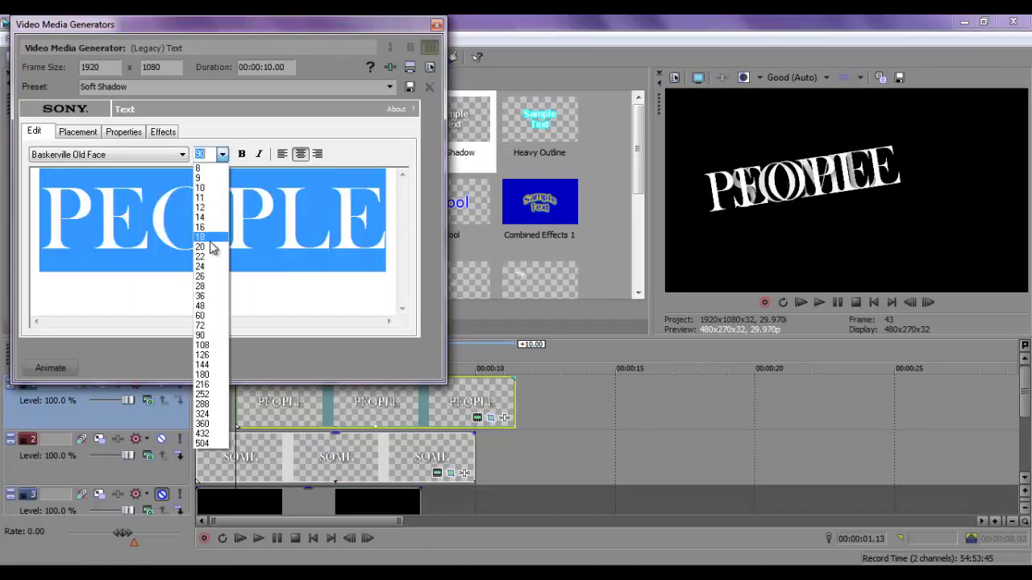
click(208, 247)
click(223, 154)
click(211, 305)
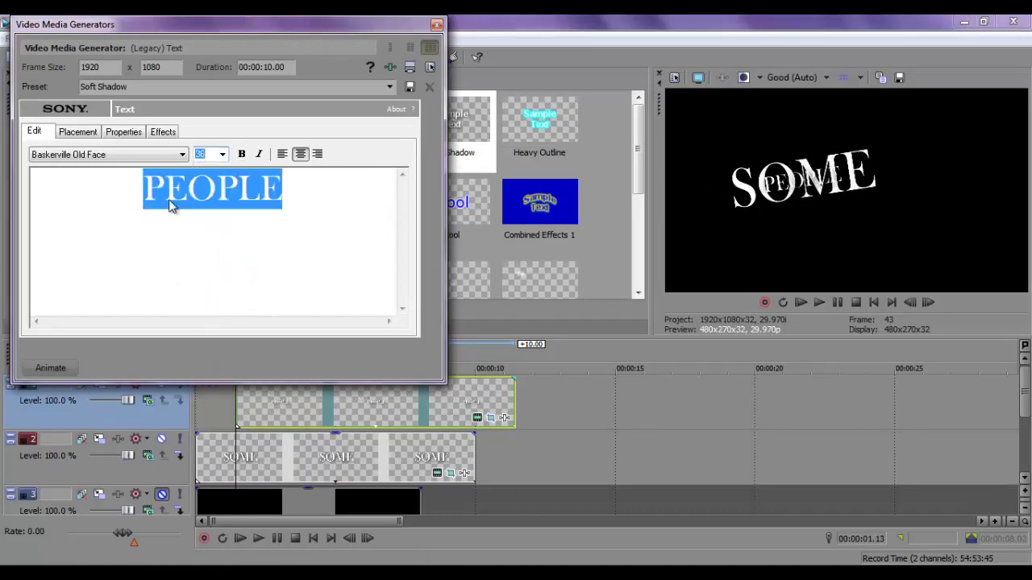
- Tilt PEOPLE in Pan/Crop and place it to the right of SOME
click(477, 418)
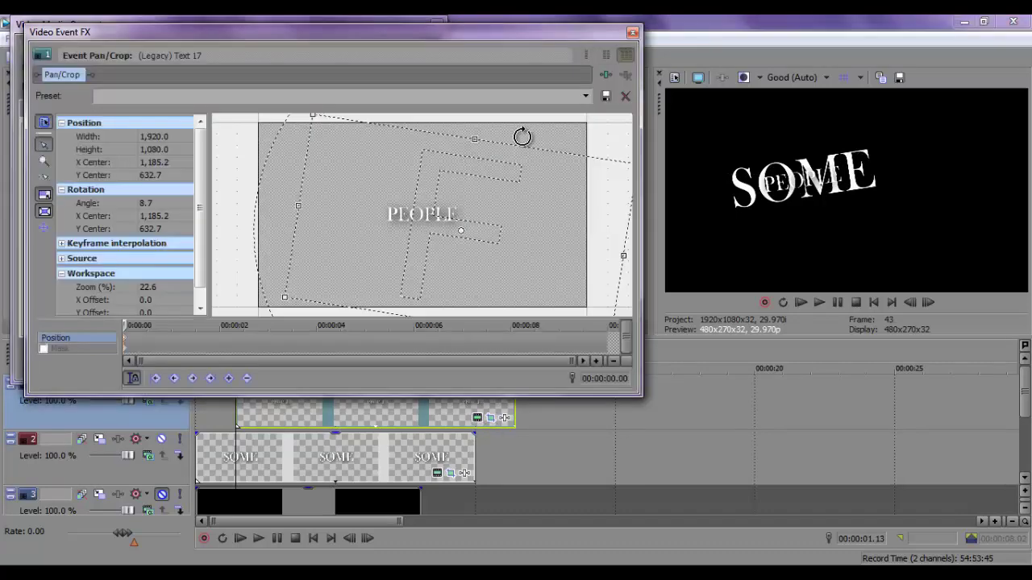
mouse_move(525, 134)
mouse_down()
mouse_move(500, 133)
mouse_move(509, 134)
mouse_up()
drag(478, 198, 370, 210)
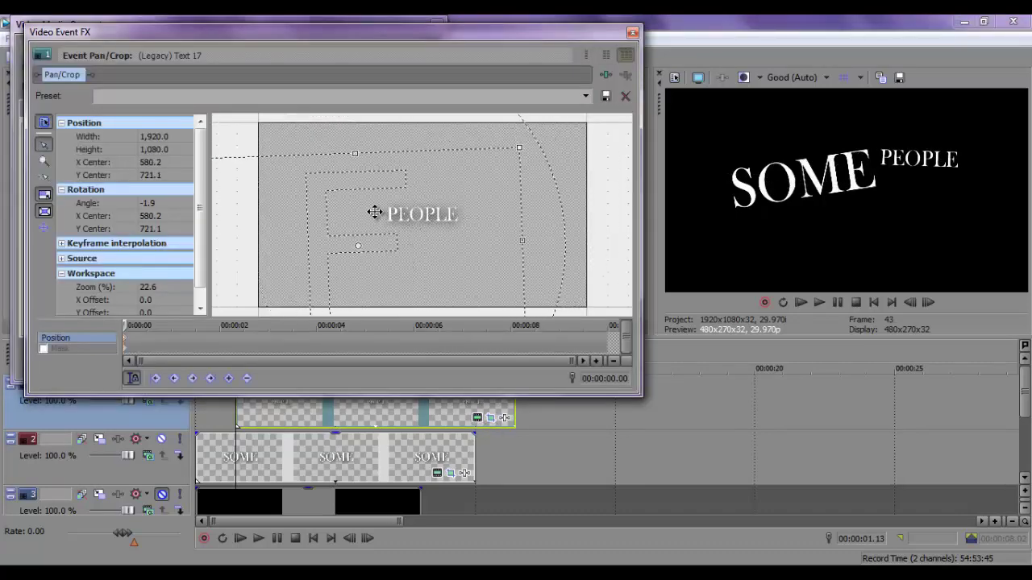
click(632, 33)
click(438, 18)
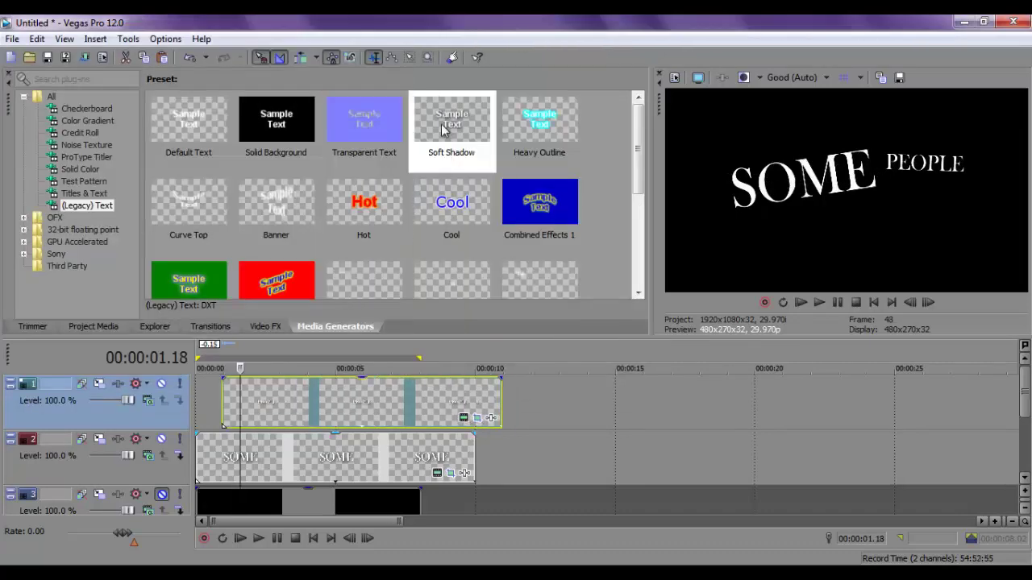
- Add another Soft Shadow text reading WANT in Britannic Bold
drag(451, 121, 241, 399)
key(ctrl+a)
text(WAN)
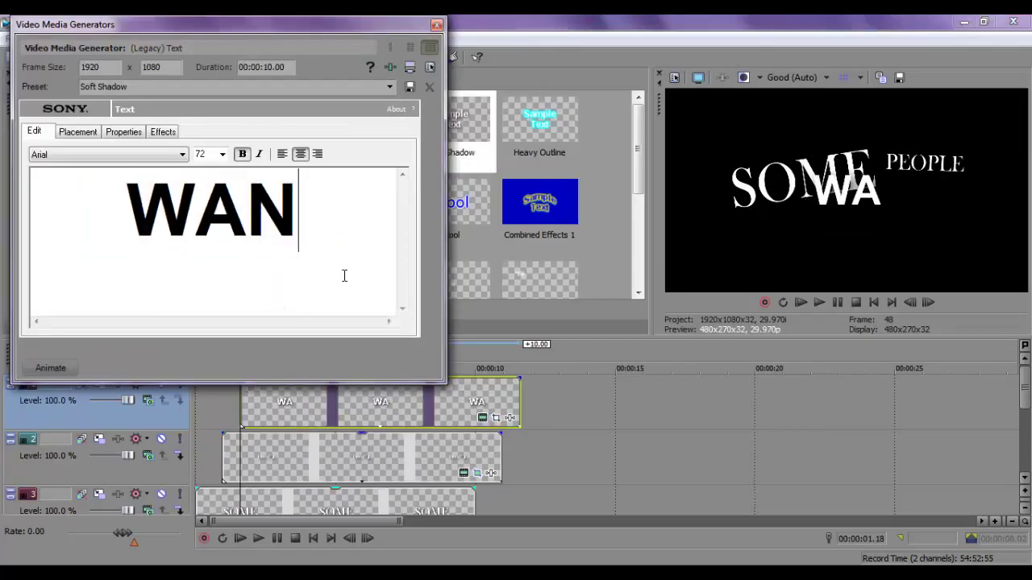
text(T)
drag(341, 275, 99, 232)
click(129, 154)
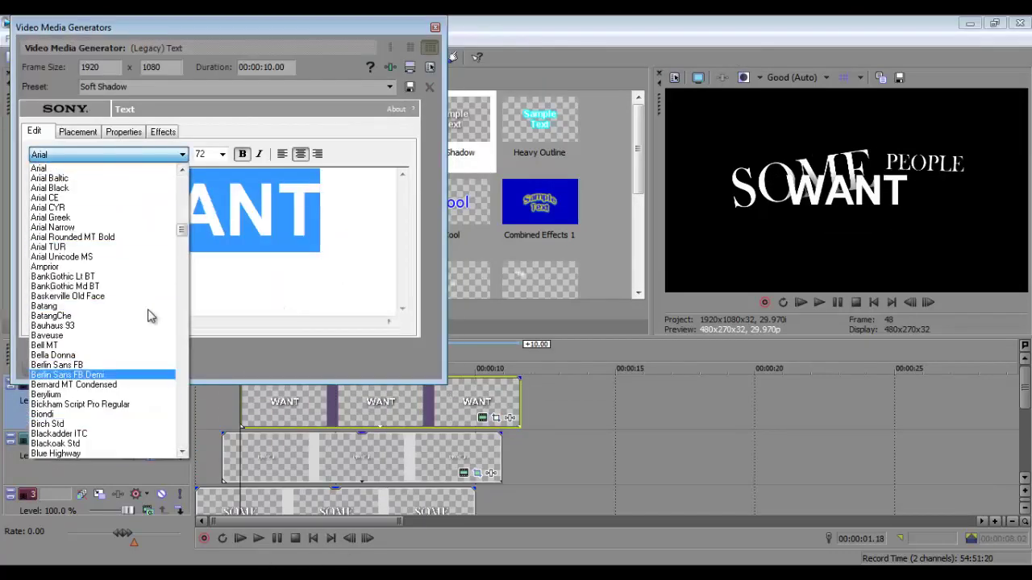
scroll(150, 316, down, 6)
scroll(147, 268, down, 7)
click(116, 237)
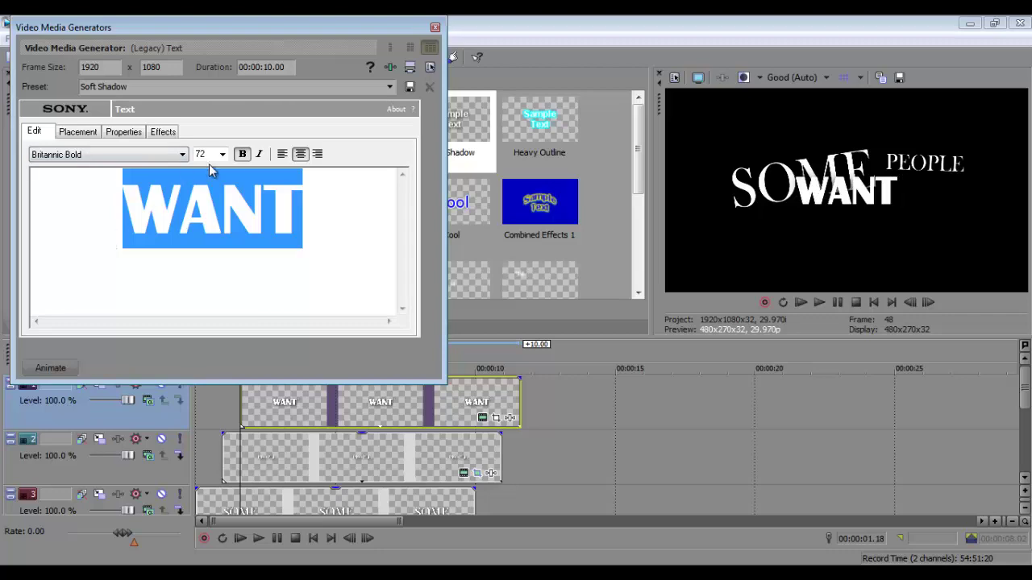
- Position WANT beneath PEOPLE in Pan/Crop, then insert an empty video track on top
click(495, 418)
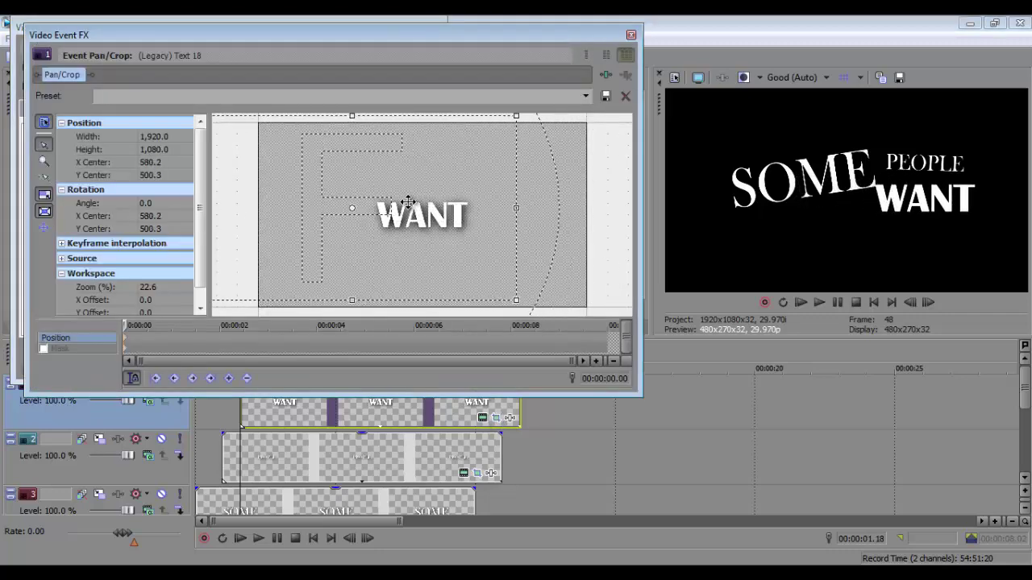
drag(435, 205, 410, 206)
click(633, 34)
click(437, 20)
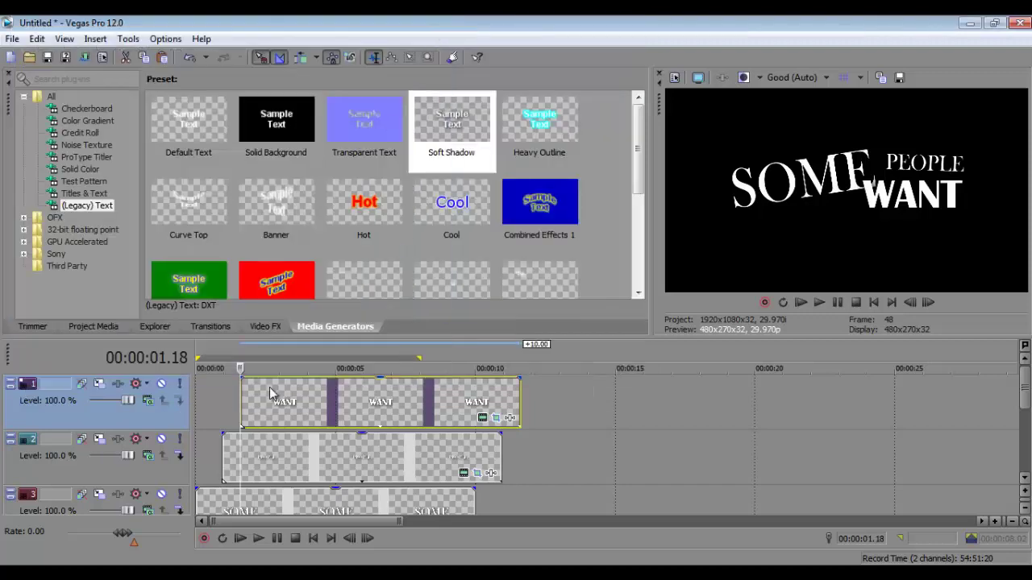
right_click(179, 411)
click(218, 208)
click(259, 459)
- Copy the WANT events and paste them as a new copy onto the empty top track
key(ctrl+c)
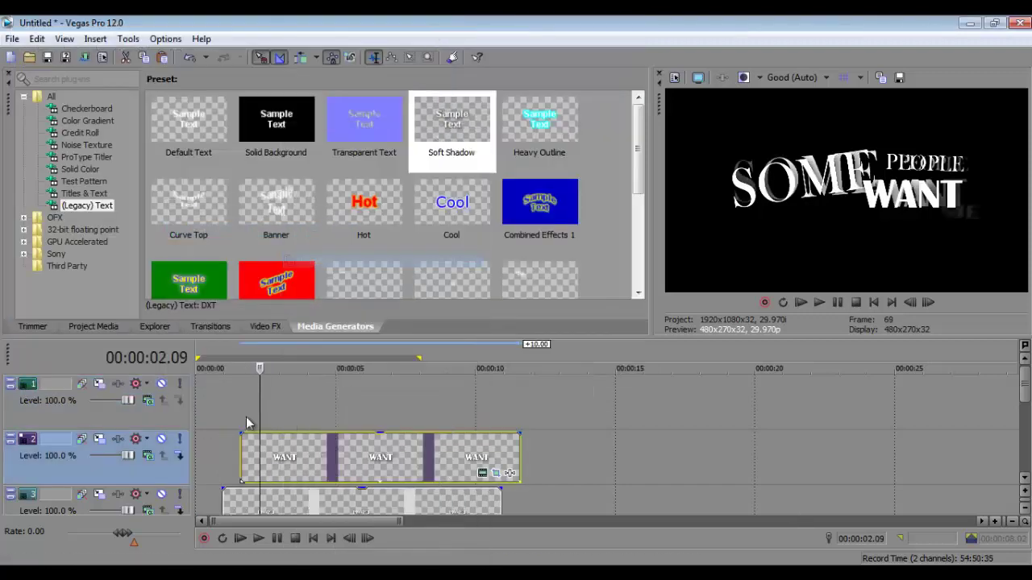
right_click(260, 411)
click(283, 165)
click(621, 270)
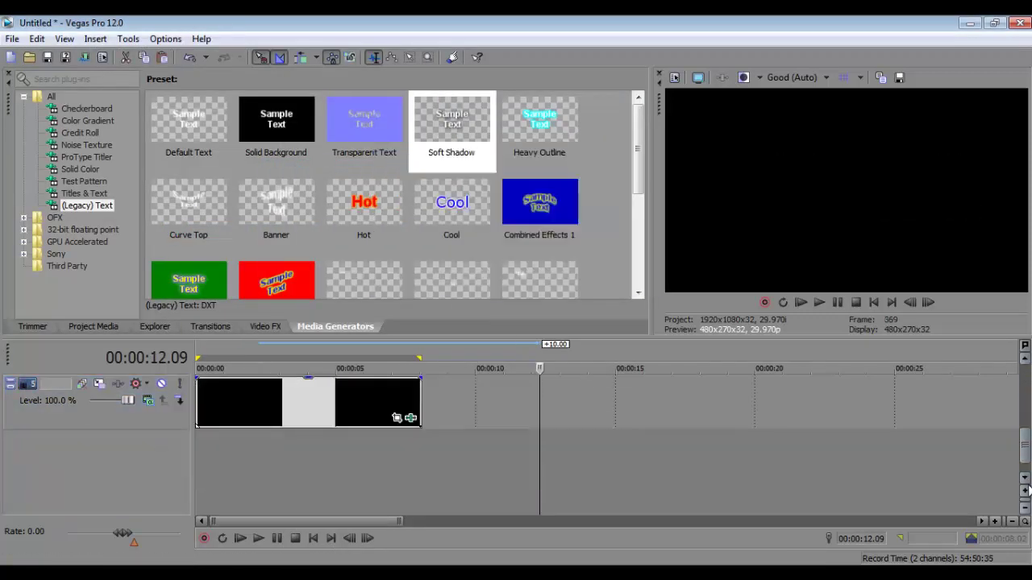
click(266, 412)
click(500, 417)
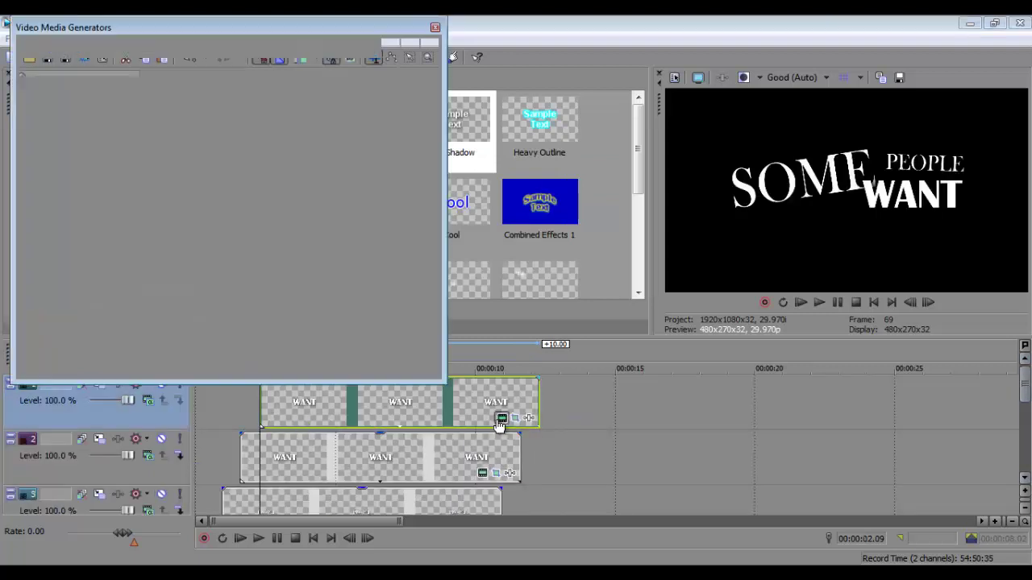
- Retype the pasted copy as ME and settle its size at 36 point
drag(330, 203, 95, 204)
text(ME)
key(shift+Left)
key(shift+Left)
click(222, 154)
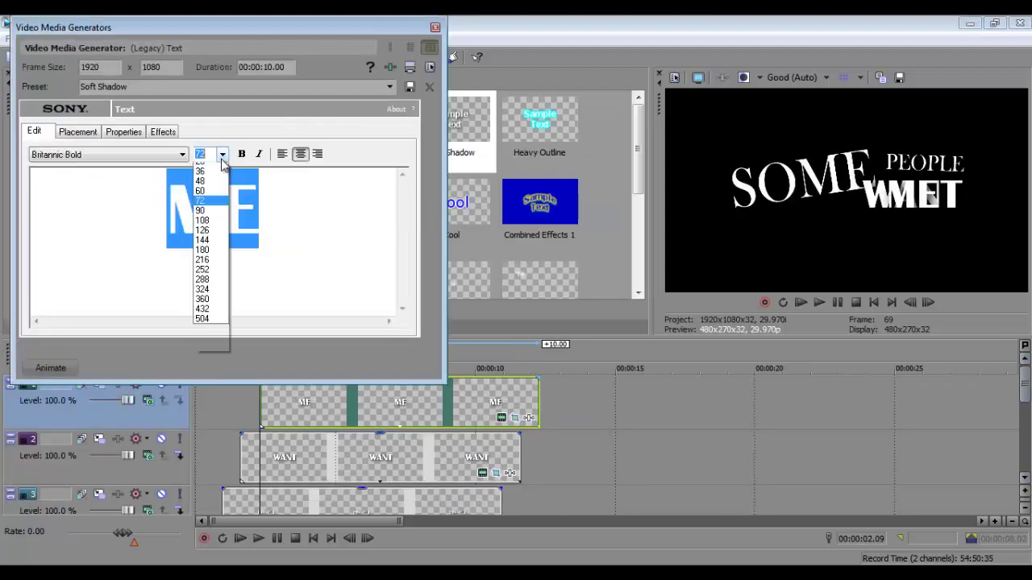
click(205, 267)
click(222, 154)
click(208, 295)
click(222, 154)
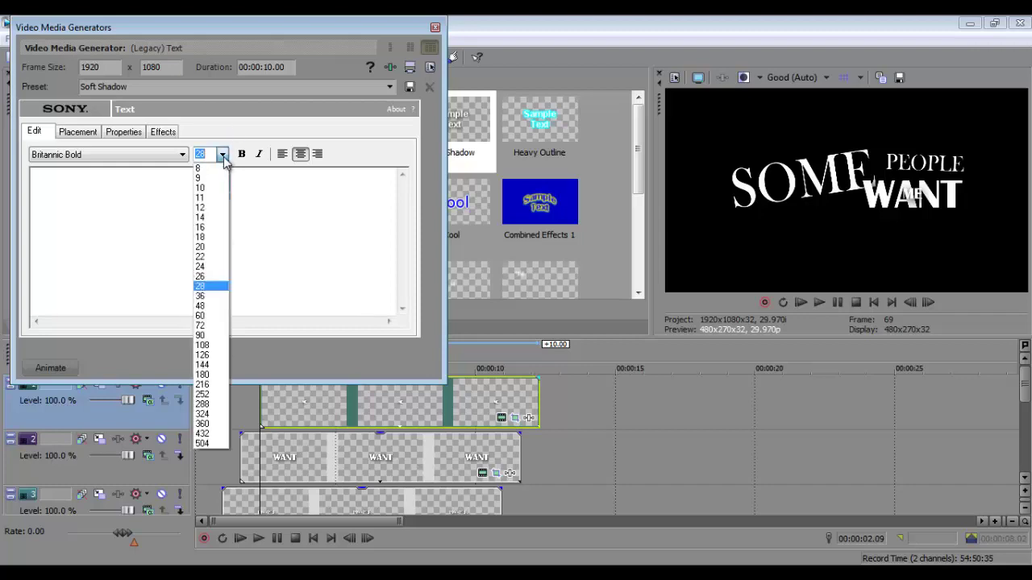
click(207, 306)
click(222, 154)
click(208, 296)
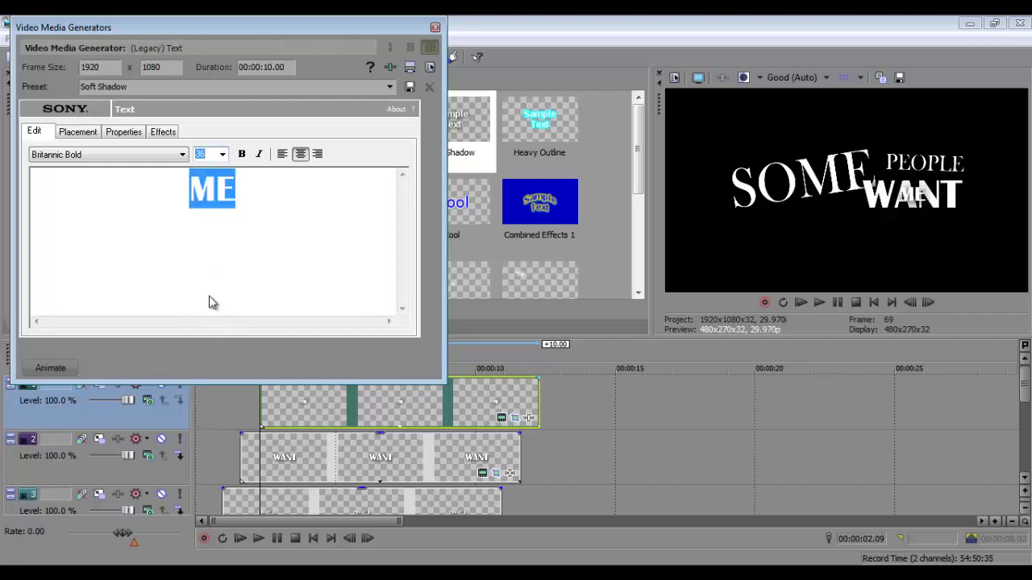
click(435, 29)
- Tilt ME about -5.7° in Pan/Crop and place it beneath WANT
click(514, 417)
drag(541, 161, 552, 146)
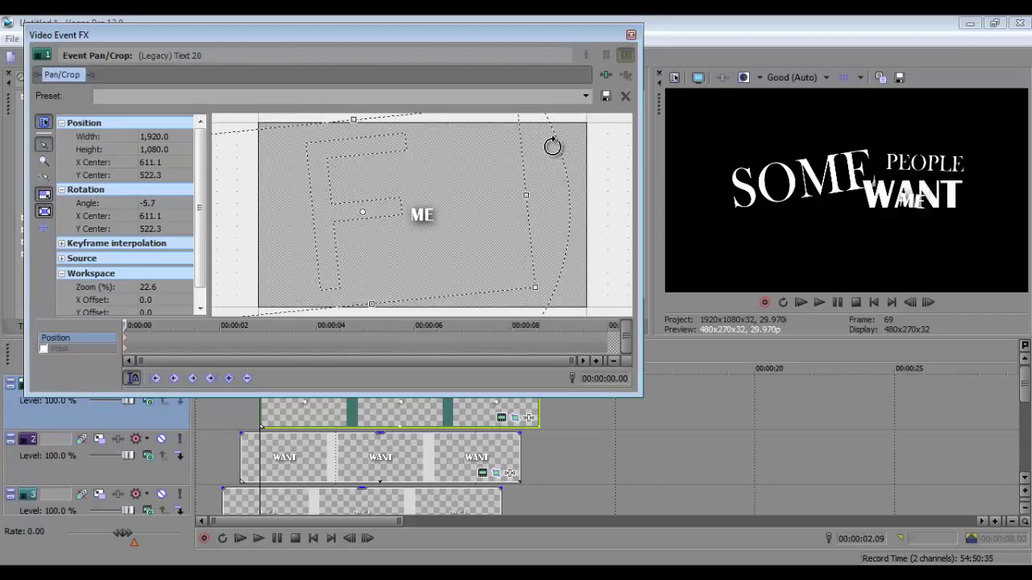
drag(428, 197, 401, 185)
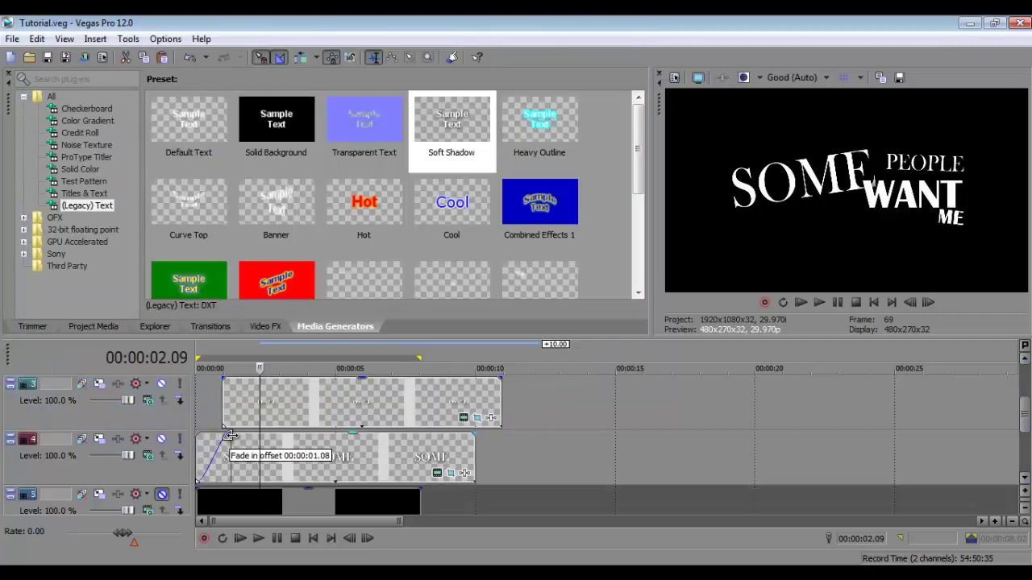
- Drag a fade-in onto the SOME clip on track 4 and show the video transitions list
drag(230, 436, 238, 434)
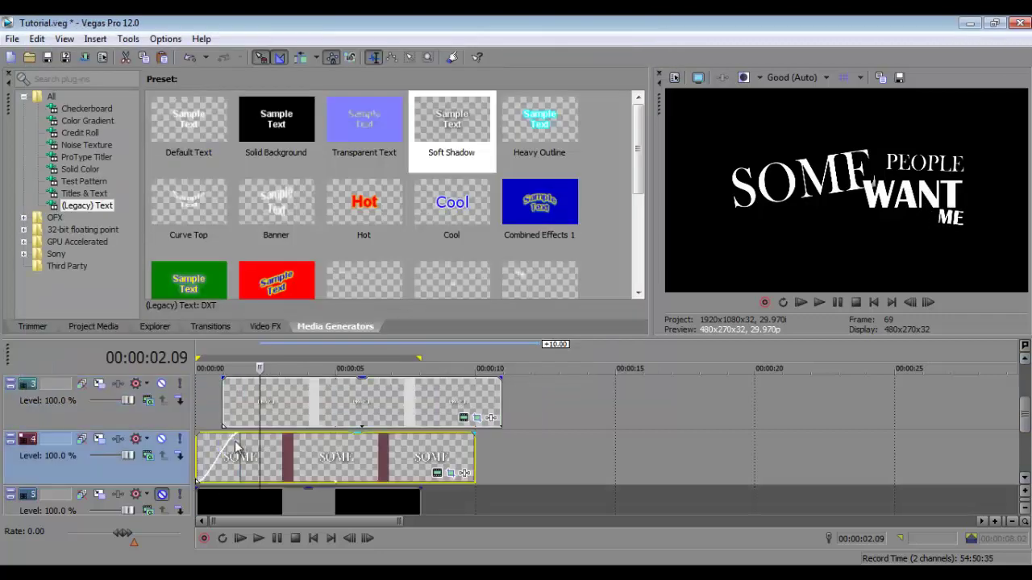
click(223, 459)
click(211, 326)
click(158, 176)
- Apply NewBlue MB Roll Push Right to the start of the SOME clip and preview it
drag(158, 176, 157, 213)
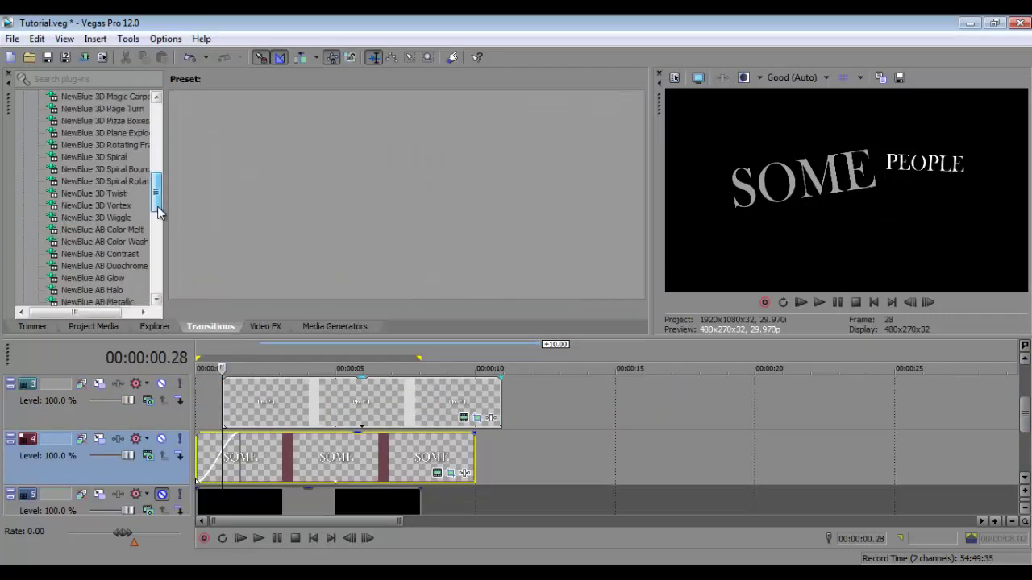
click(105, 266)
drag(475, 202, 200, 466)
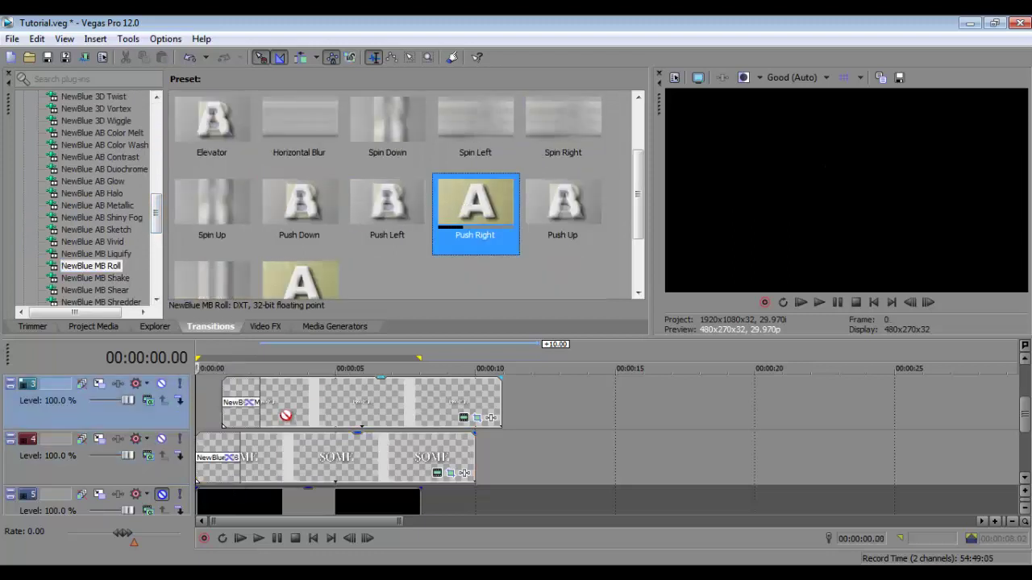
key(space)
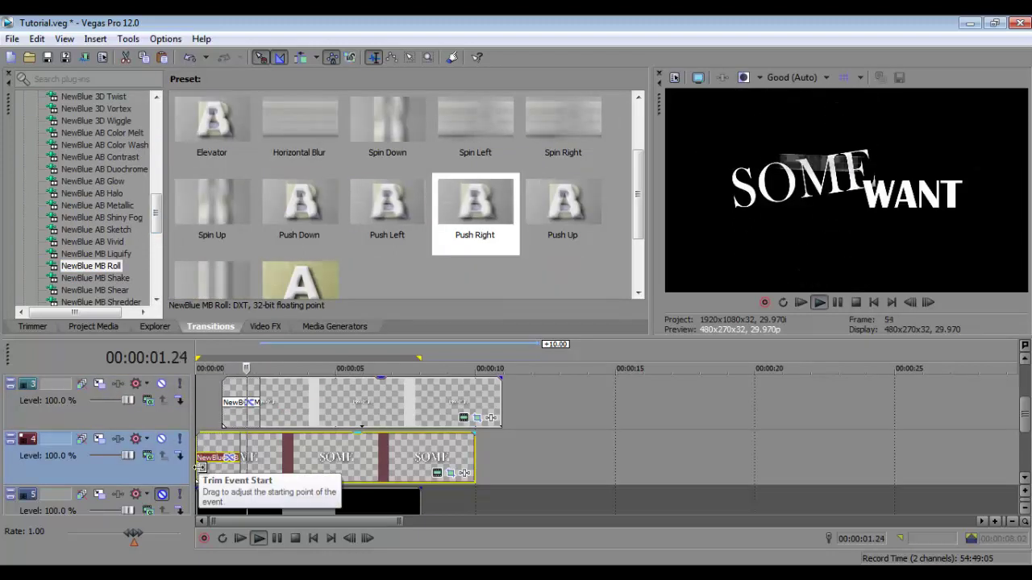
key(space)
- Apply MB Liquify Blended Warp to WANT and Crystalize to the track 1 clip, then preview
click(266, 421)
key(ctrl+Home)
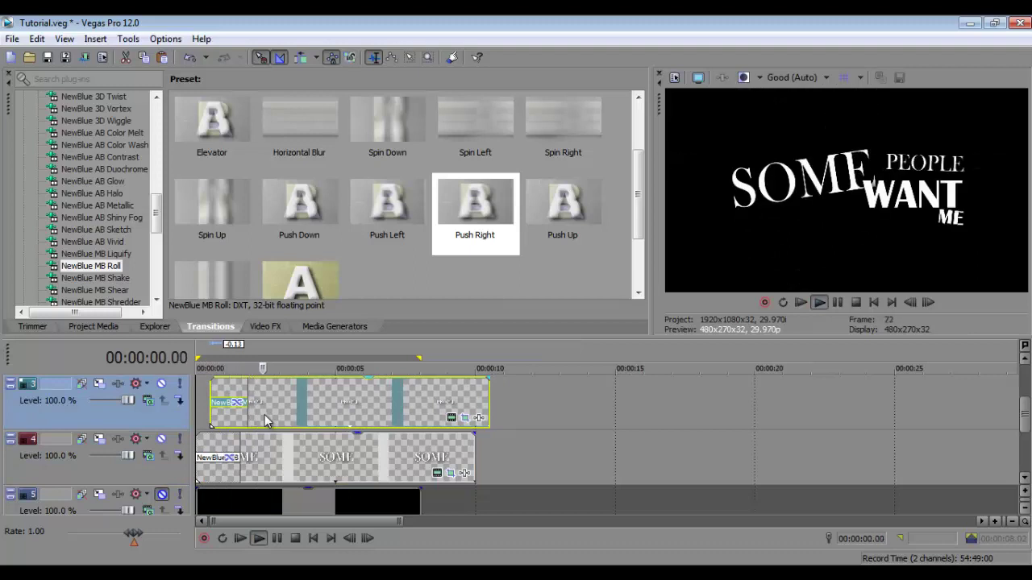
scroll(375, 426, up, 2)
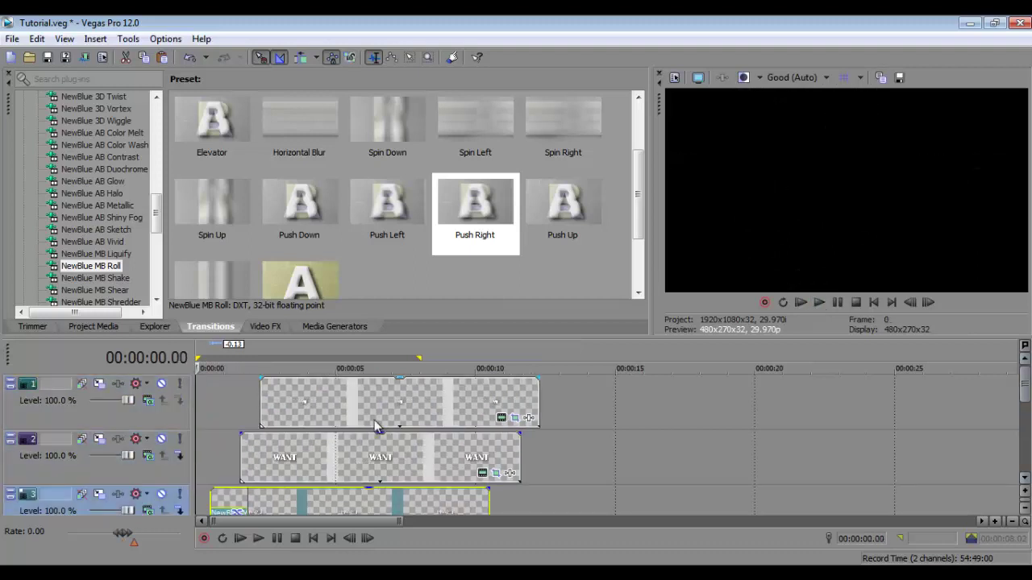
click(259, 443)
click(95, 254)
drag(212, 129, 254, 449)
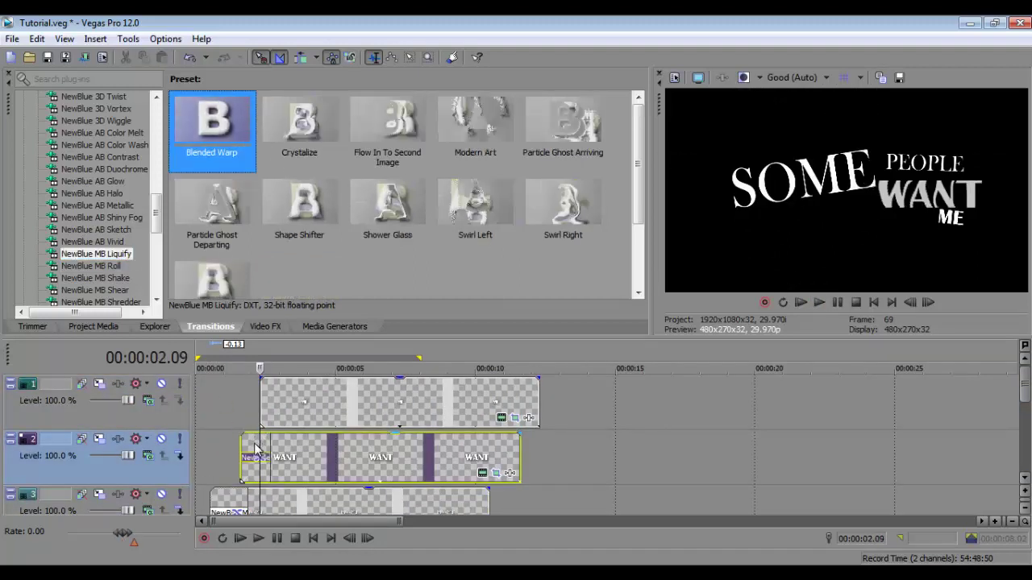
drag(299, 129, 256, 409)
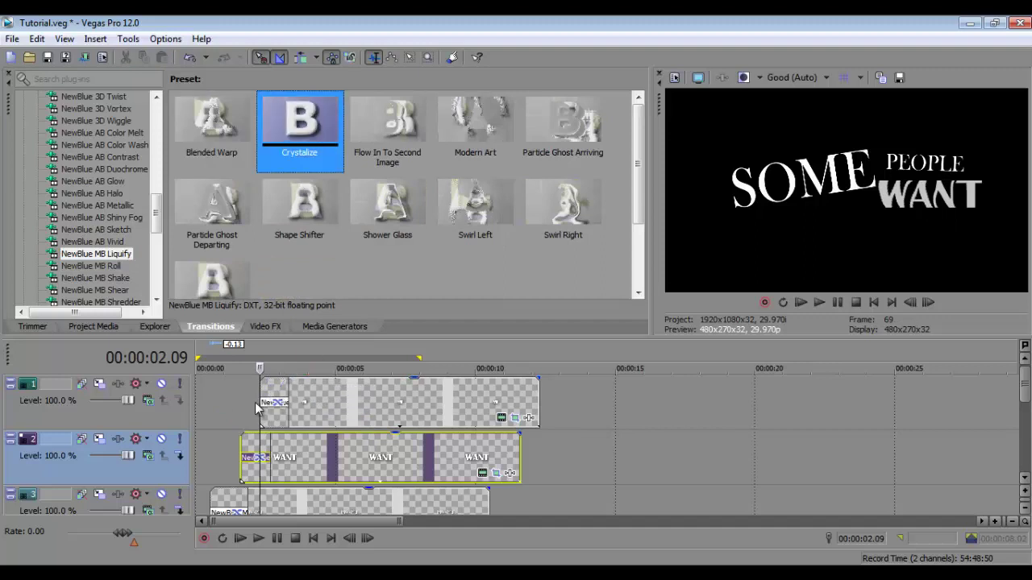
key(space)
- Split all clips at 00:00:03.03 and delete the parts after it
click(873, 302)
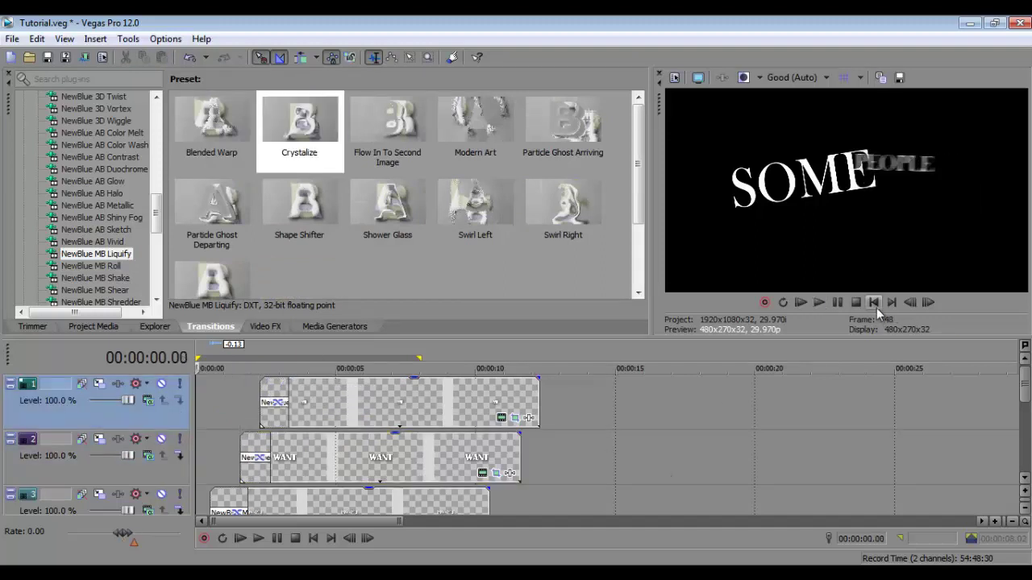
click(876, 308)
click(290, 405)
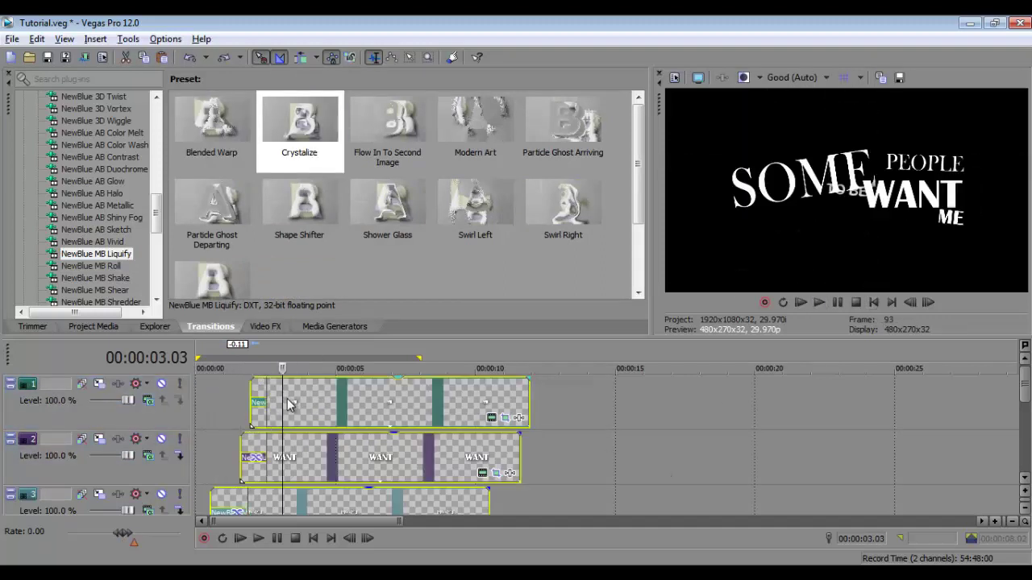
key(s)
key(Delete)
click(1025, 478)
click(1024, 478)
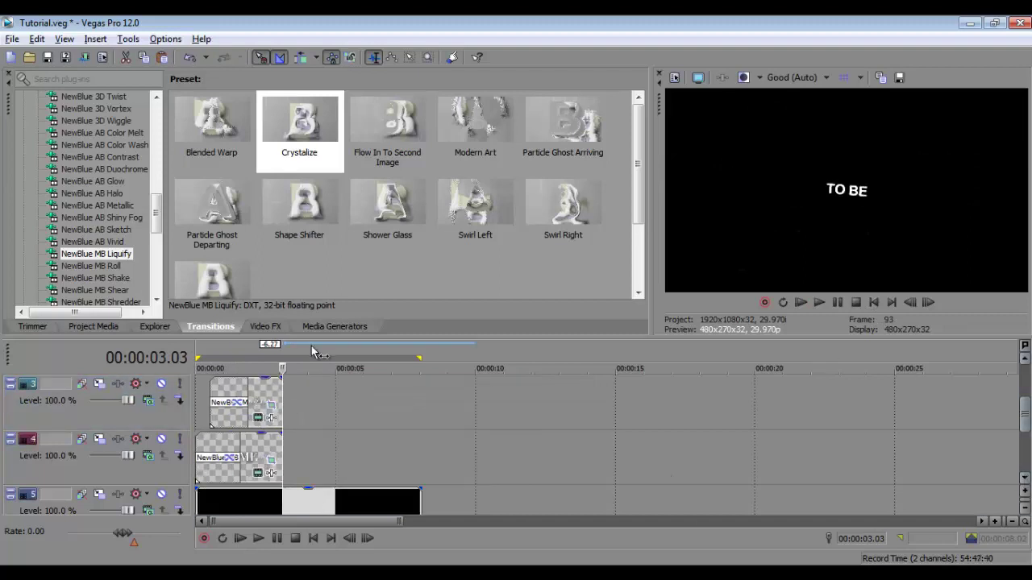
- Add a Legacy Text Soft Shadow event on track 4 reading TO BE
click(170, 506)
click(335, 326)
drag(417, 105, 278, 468)
drag(62, 226, 350, 311)
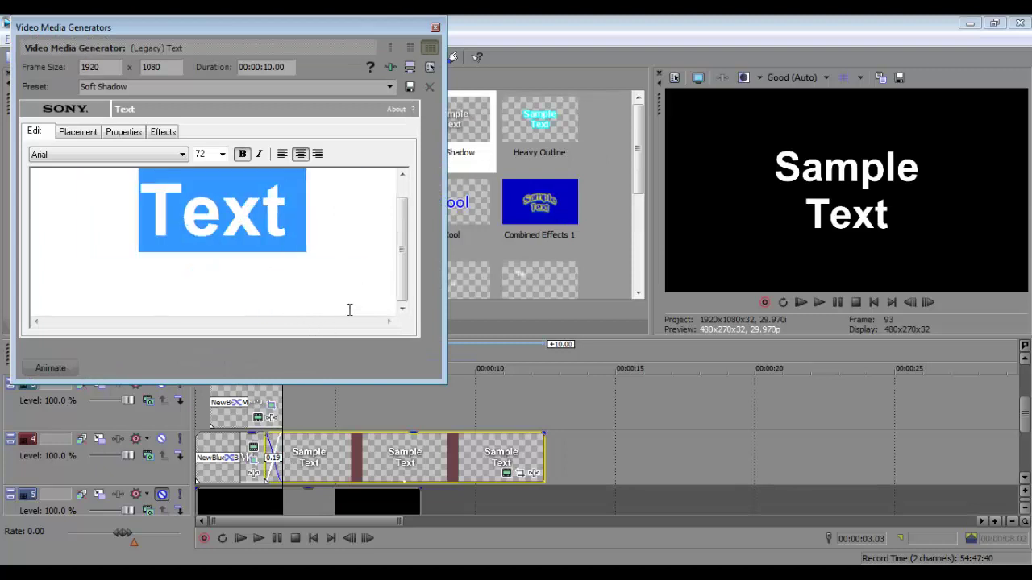
text(TO BE)
- Set the TO BE text to Arial Rounded MT Bold at size 26
drag(361, 275, 83, 201)
click(129, 154)
click(80, 240)
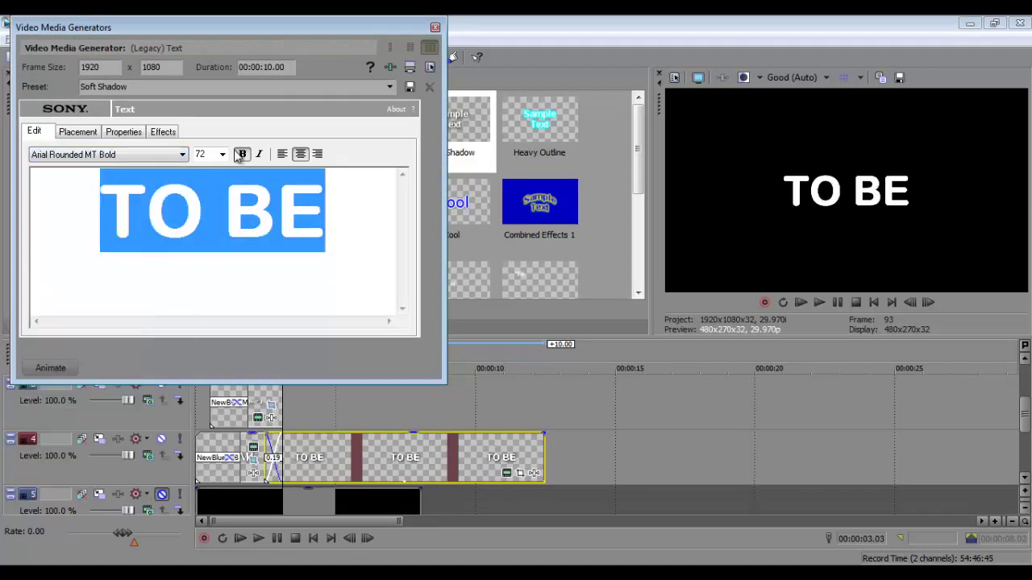
click(223, 154)
click(203, 284)
click(435, 27)
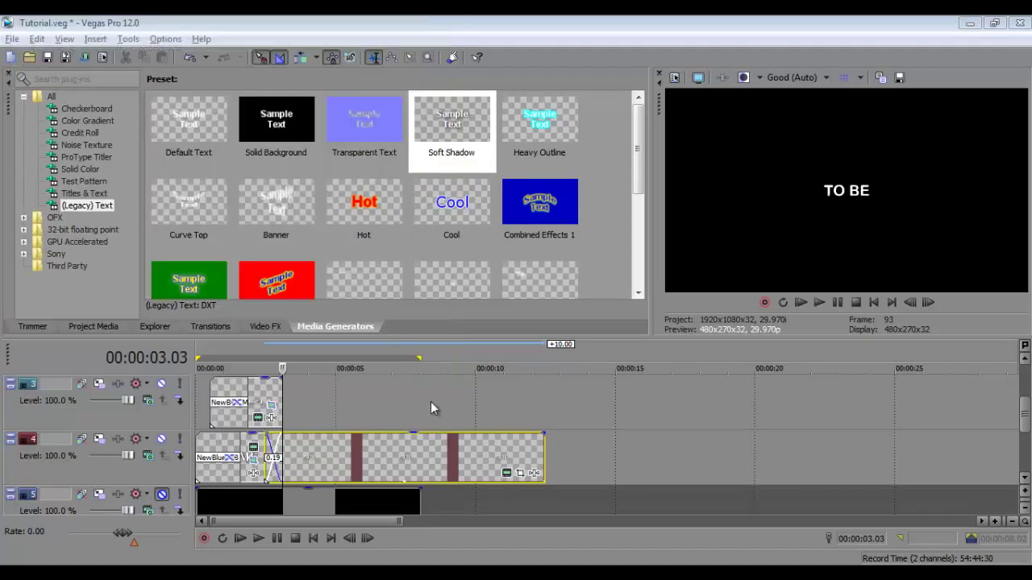
- Tilt the TO BE frame slightly, about 5.7°, in Event Pan/Crop
click(521, 476)
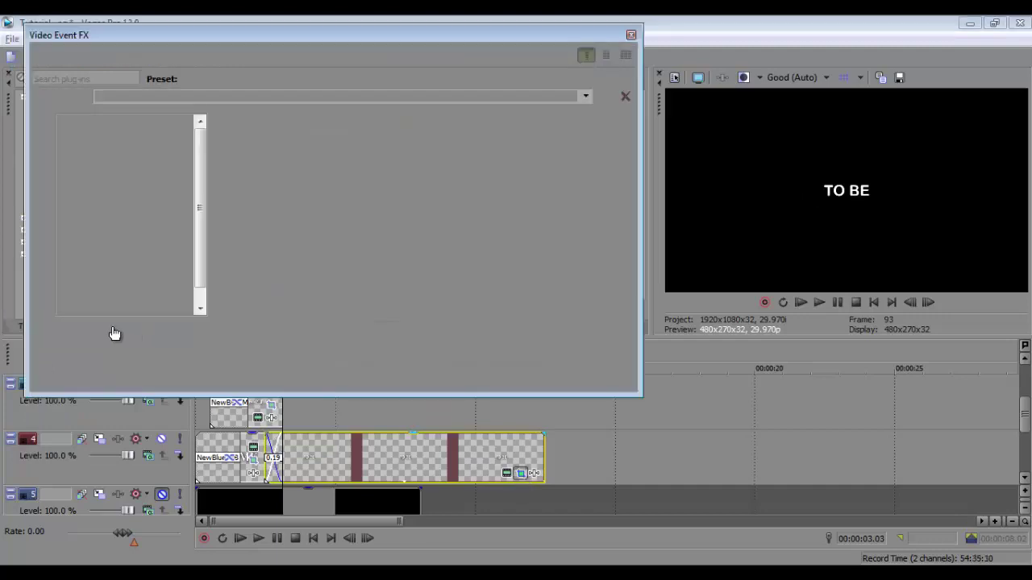
click(159, 340)
drag(612, 214, 597, 141)
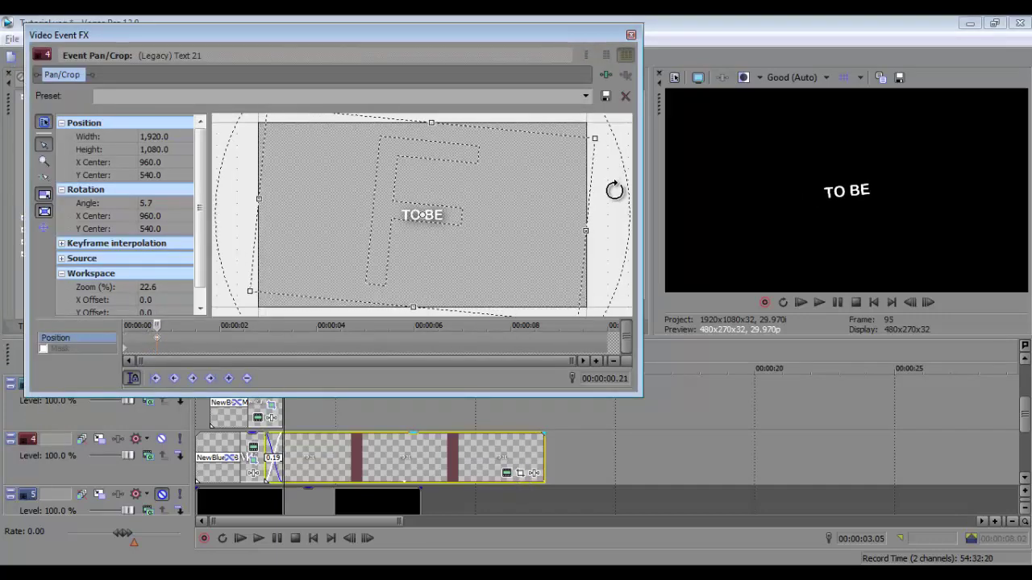
click(631, 36)
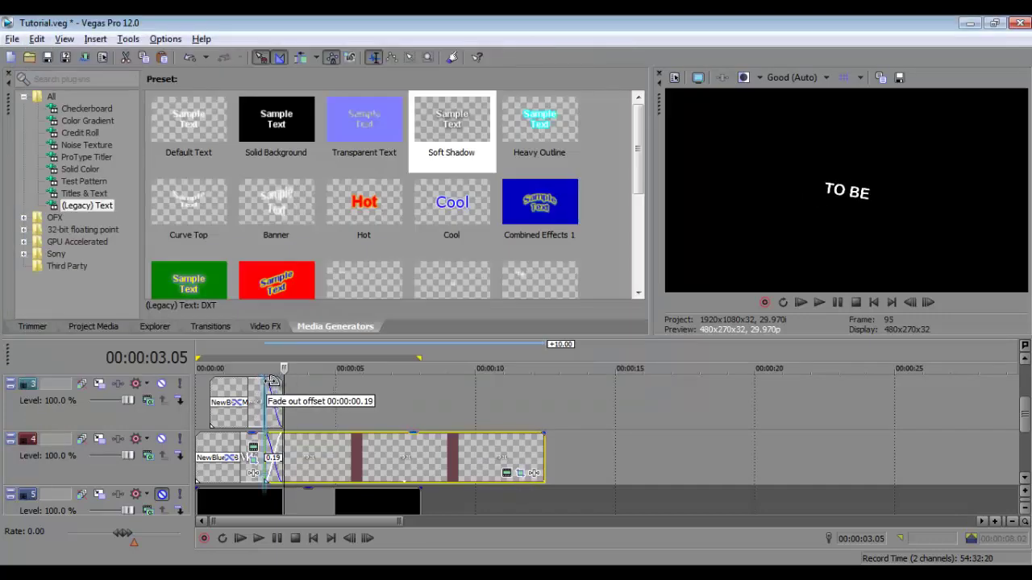
- Add 3D Blinds Spin transitions at the ends of the track 1 and track 2 clips and preview them
click(1026, 361)
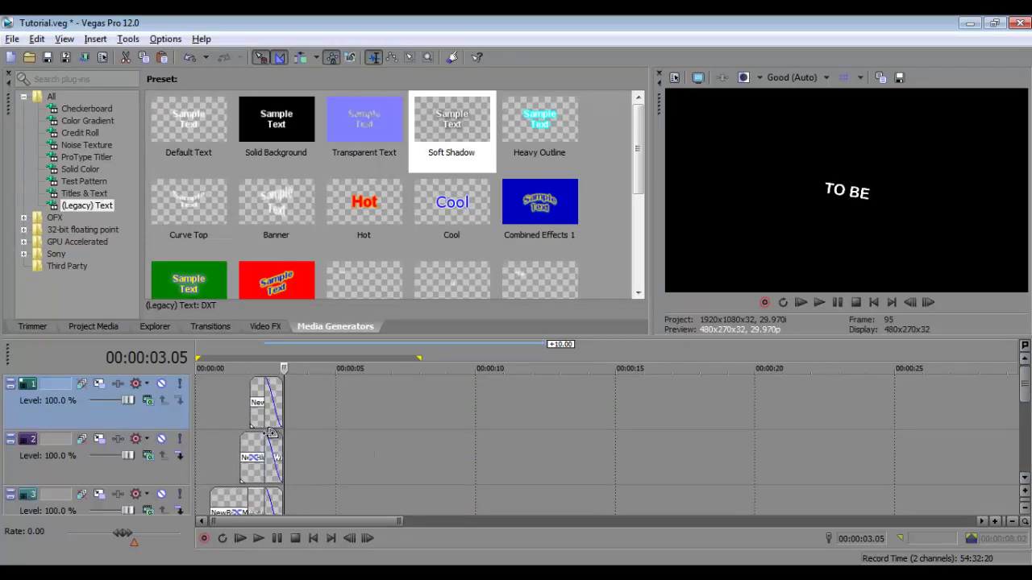
click(209, 326)
scroll(88, 201, up, 10)
click(78, 108)
click(484, 142)
drag(485, 145, 266, 459)
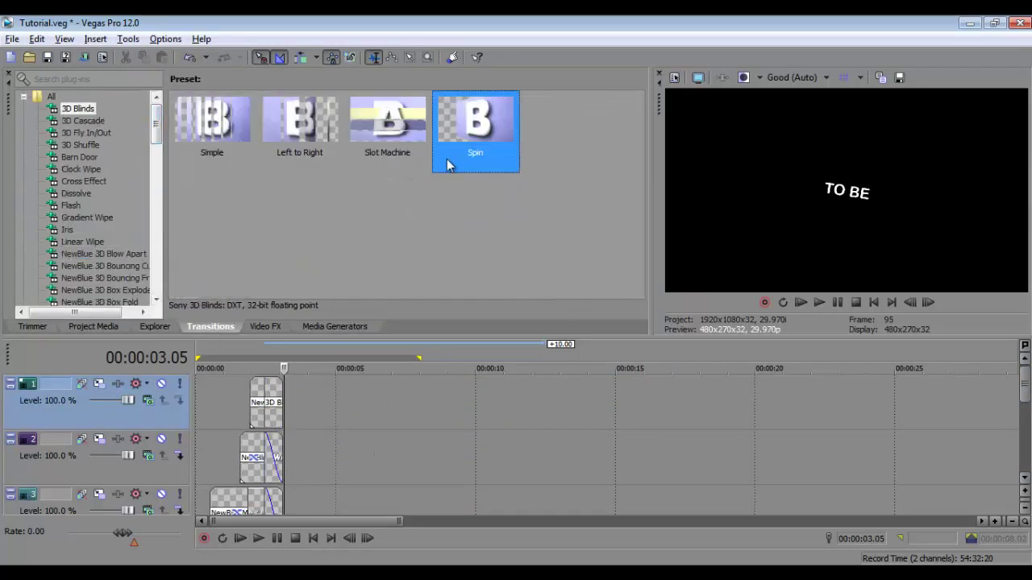
drag(475, 133, 271, 502)
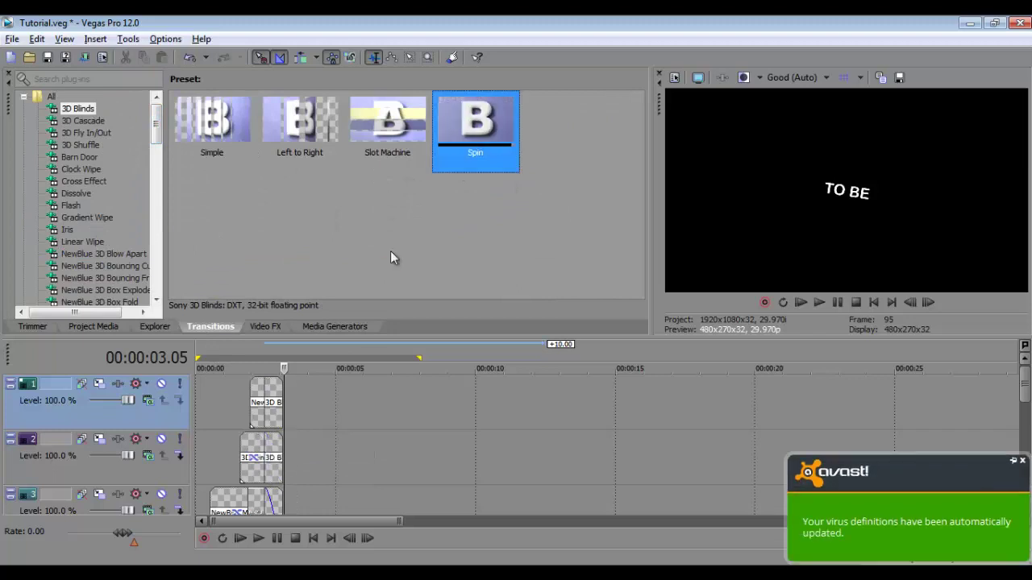
scroll(893, 441, down, 3)
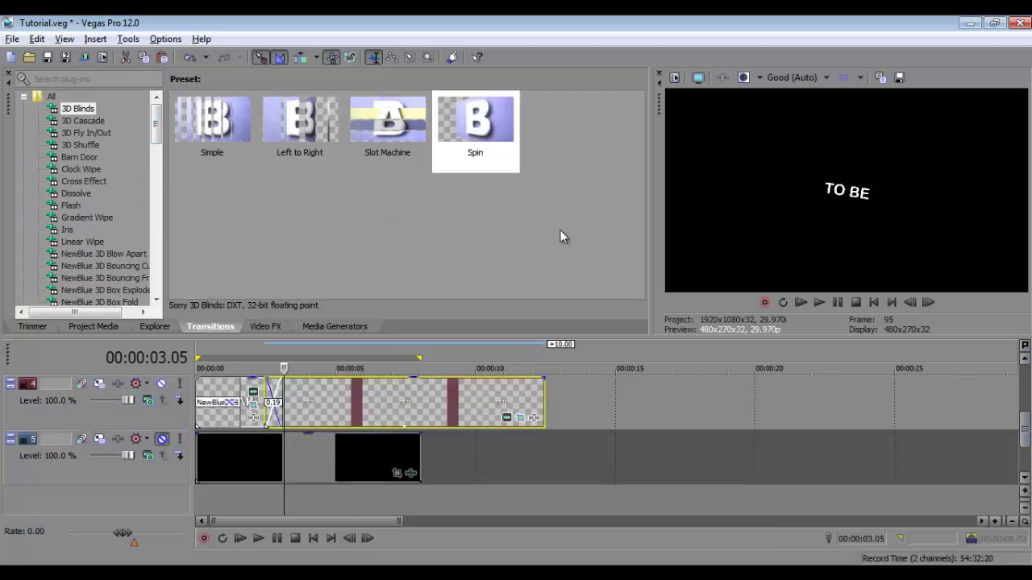
key(space)
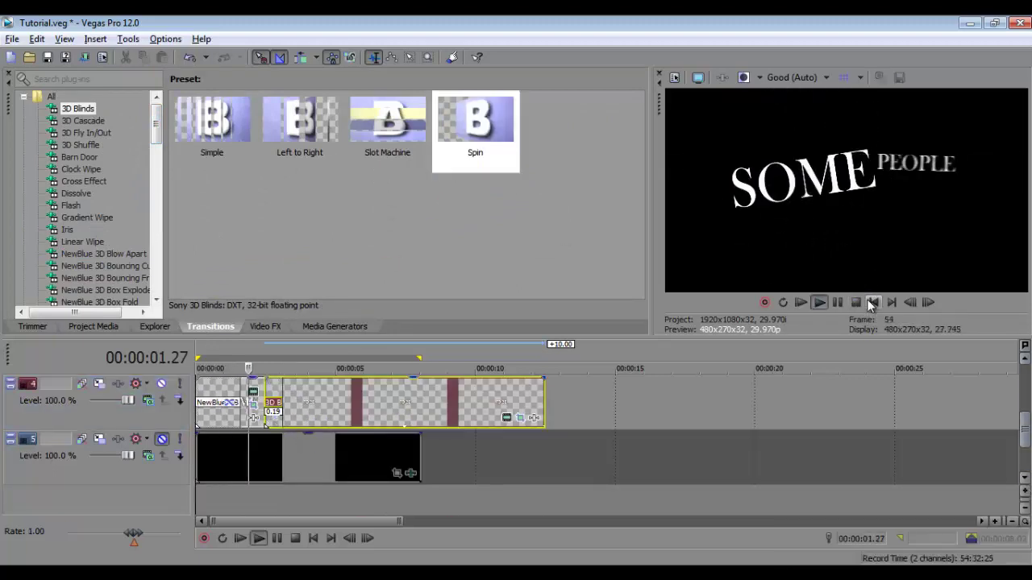
- Apply the NewBlue MB Liquify Blended Warp transition to the WANT clip on track 2
scroll(333, 483, up, 3)
click(251, 468)
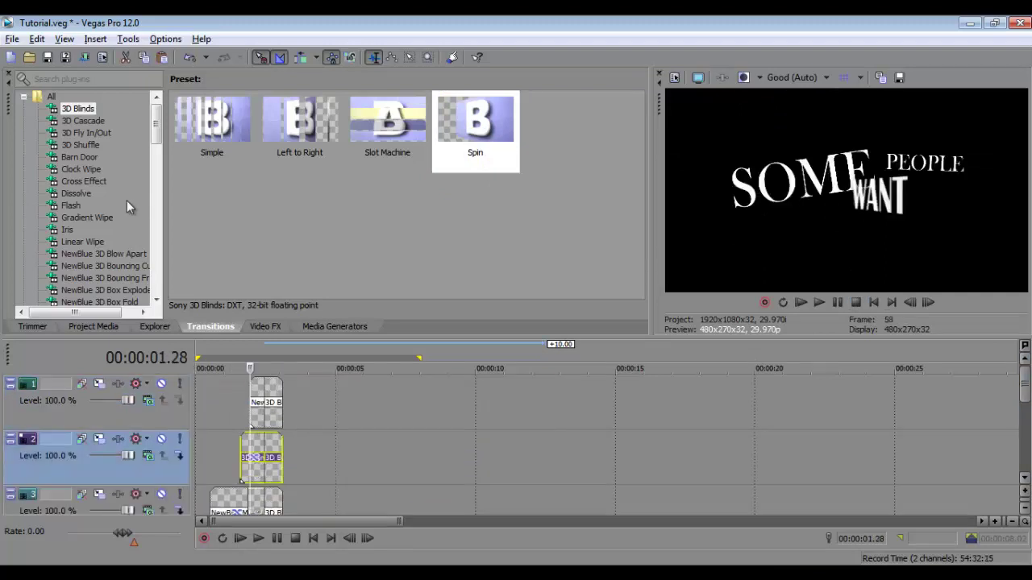
scroll(127, 201, down, 5)
scroll(118, 200, down, 3)
click(117, 207)
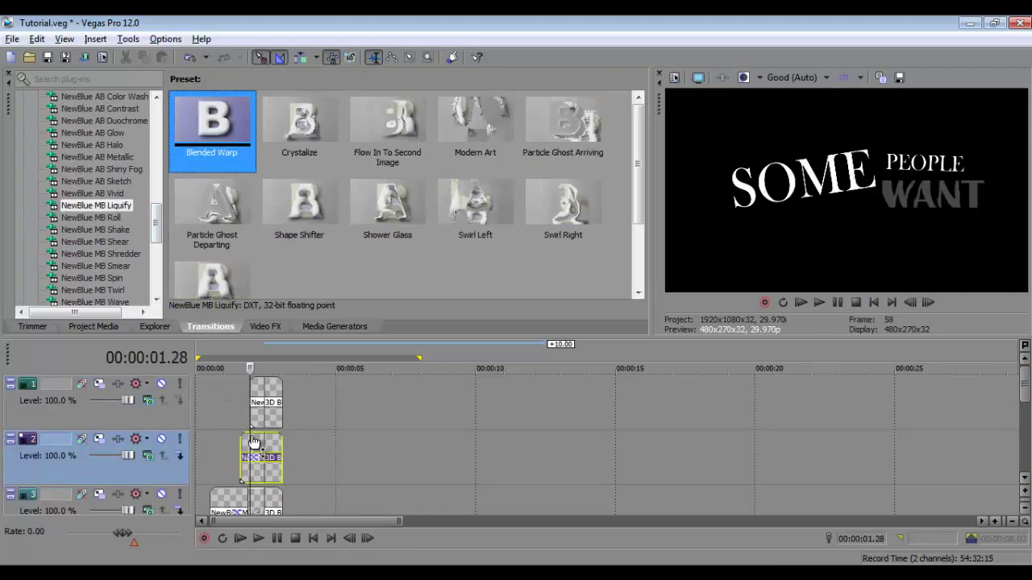
drag(211, 121, 252, 442)
- Zoom in and trim the TO BE event to end around 00:00:03.06
click(1025, 478)
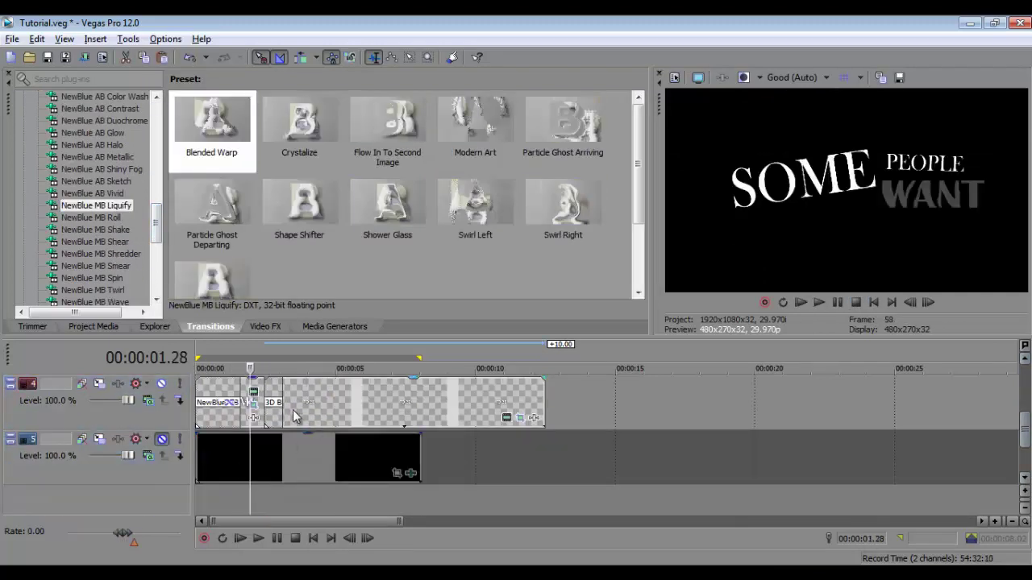
click(289, 416)
click(995, 522)
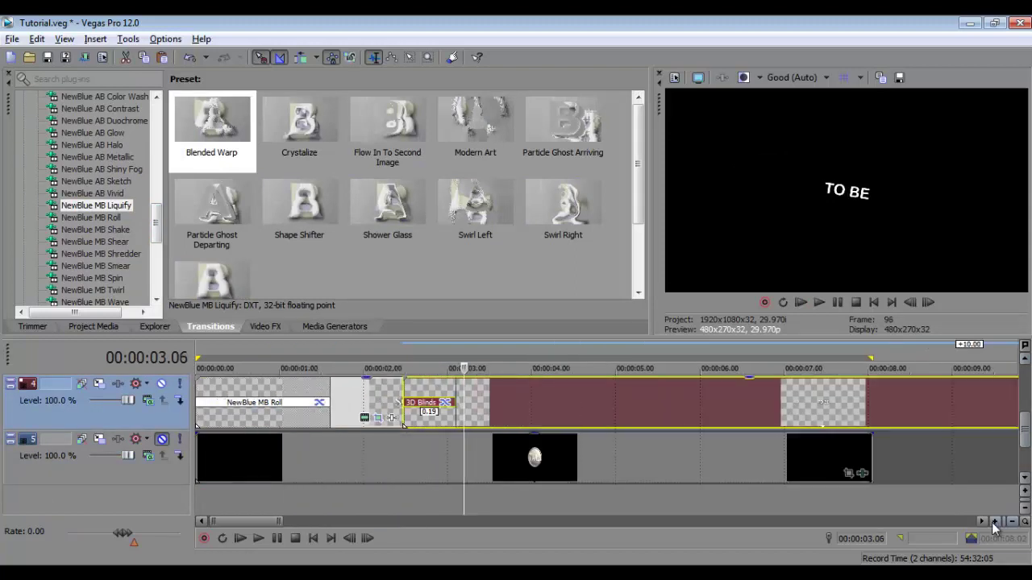
drag(1017, 403, 451, 419)
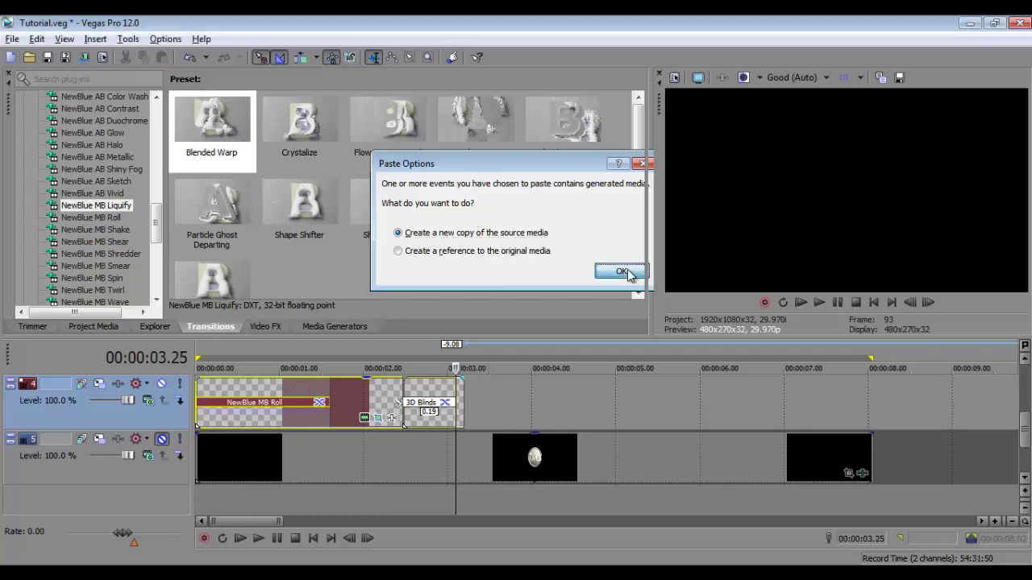
- Paste a copy of the text event and change it to HEADS in Blue Highway D Type, size 36
click(619, 271)
click(480, 418)
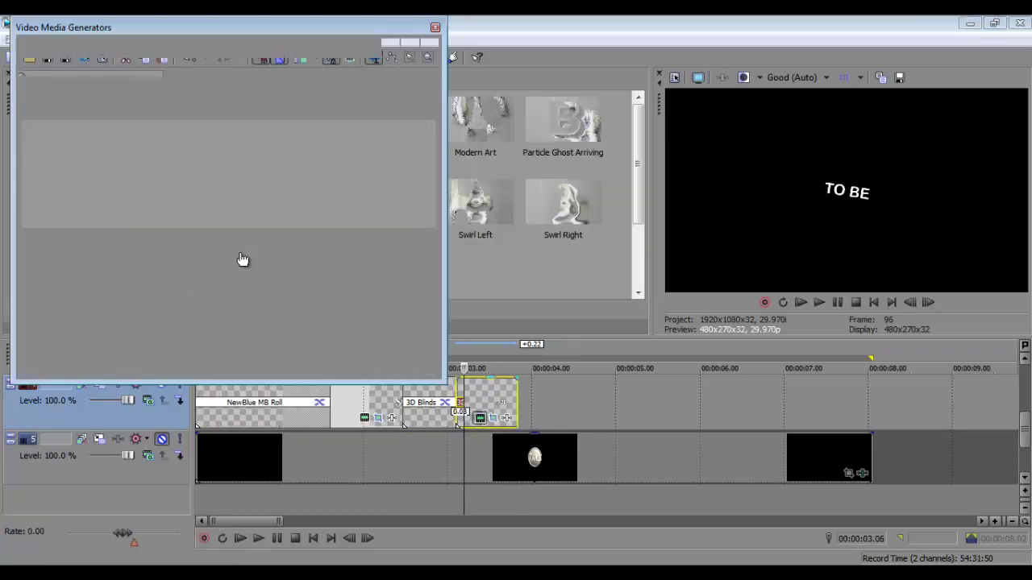
text(HE)
mouse_move(154, 184)
mouse_down()
mouse_move(250, 185)
mouse_move(164, 184)
mouse_up()
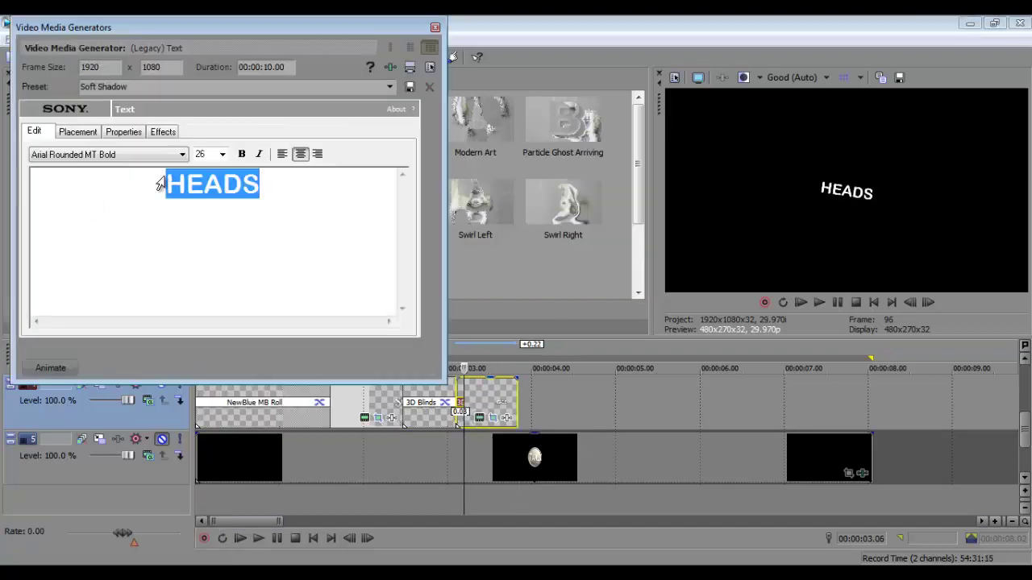
click(182, 154)
click(121, 394)
click(223, 154)
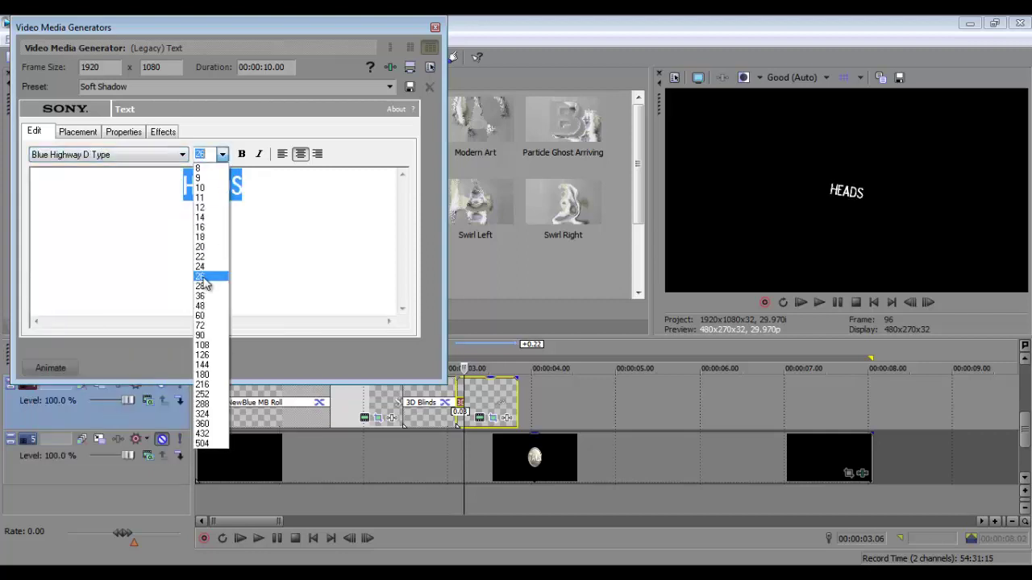
click(203, 299)
click(435, 30)
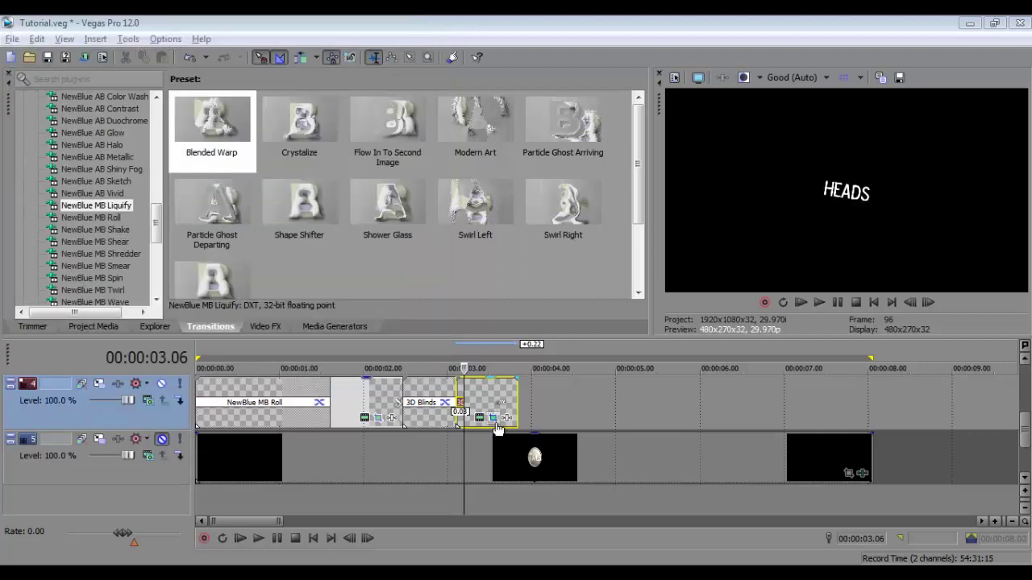
- Tilt HEADS about 20.1° and extend its 3D Blinds crossfade to 0.19
click(492, 417)
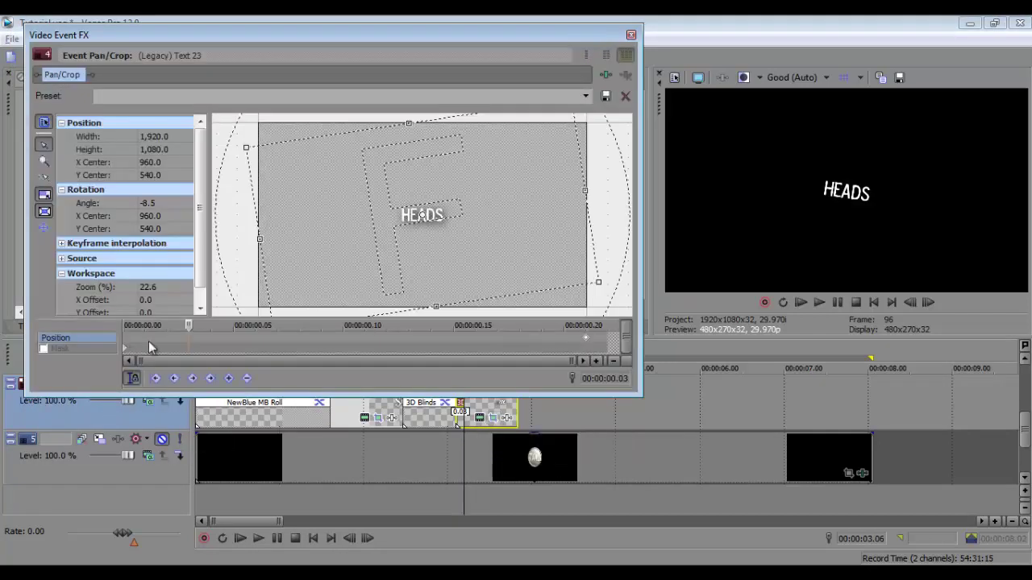
drag(325, 130, 359, 127)
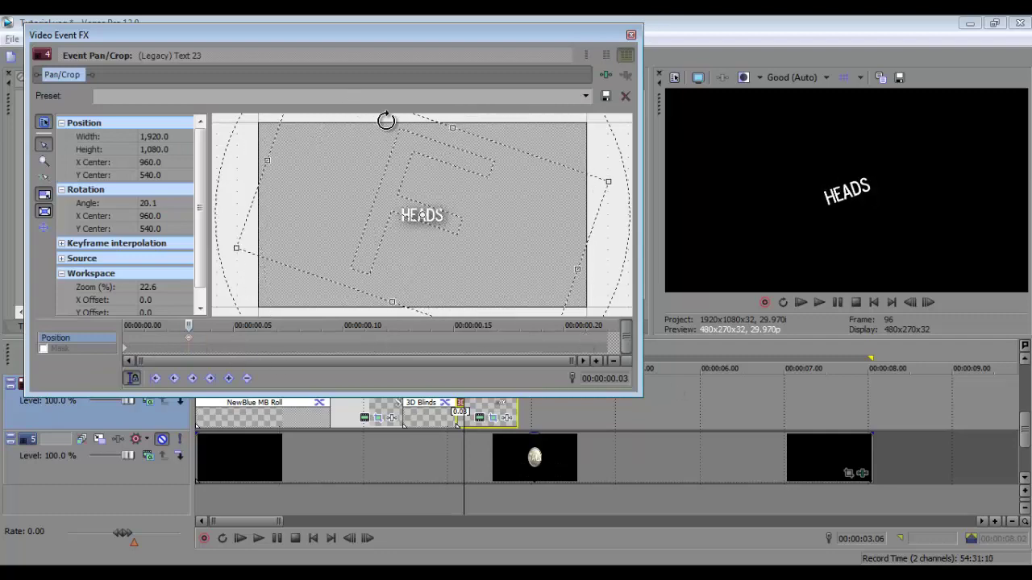
click(631, 35)
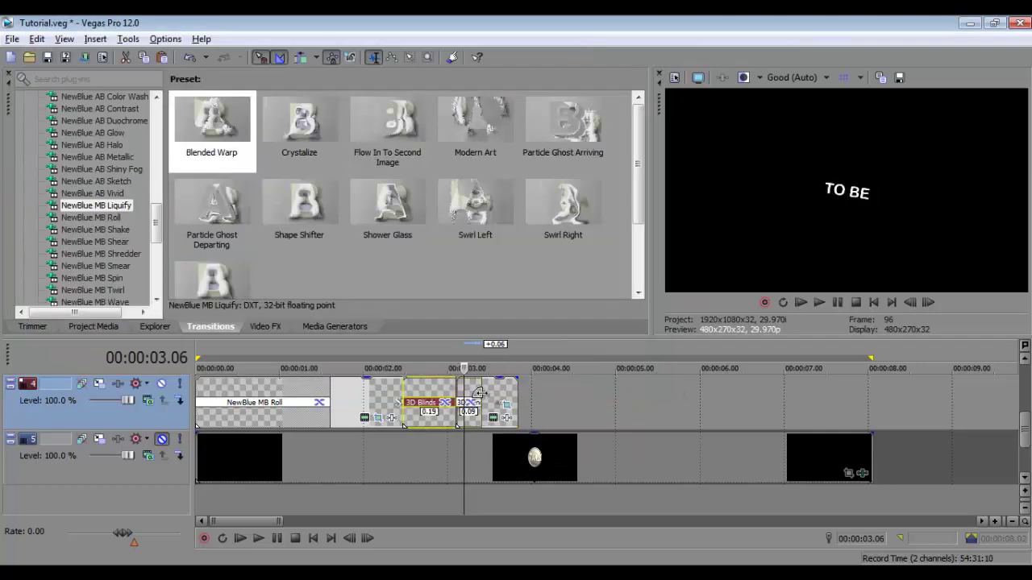
mouse_move(472, 402)
mouse_down()
mouse_move(452, 402)
mouse_move(520, 403)
mouse_up()
right_click(443, 403)
- Paste event attributes onto the next event and change its text to OR at size 36
click(503, 275)
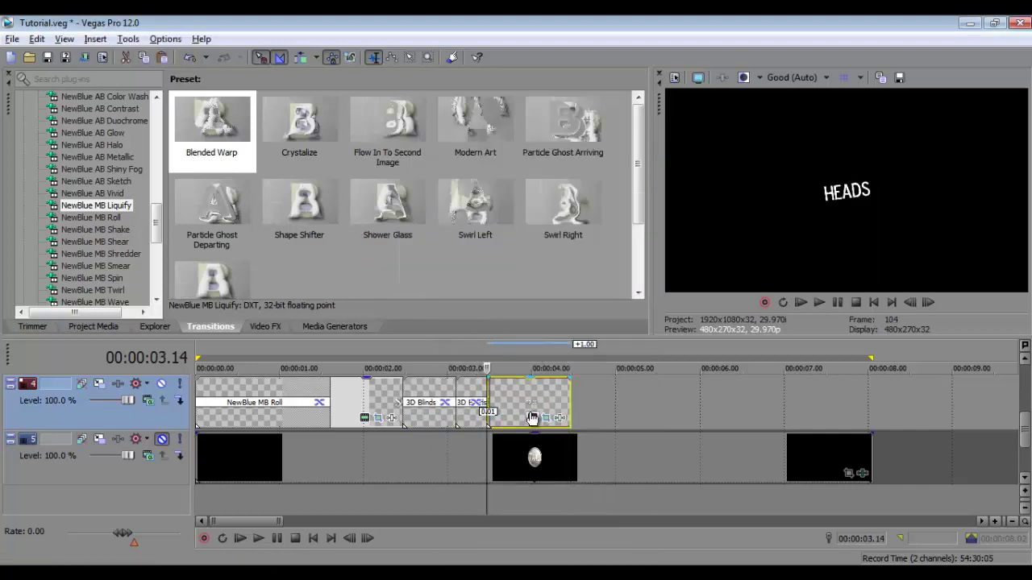
click(532, 418)
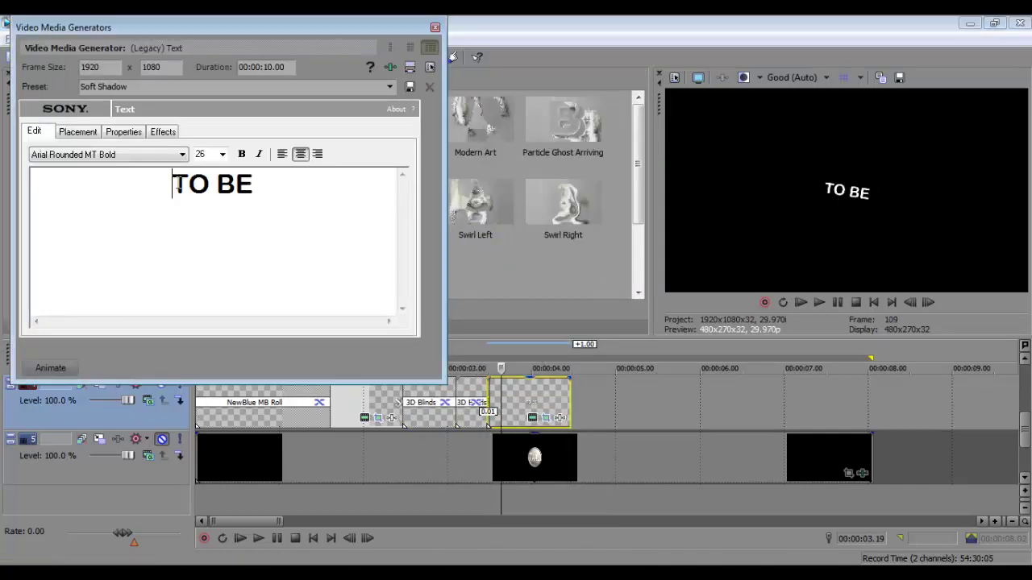
drag(173, 184, 274, 174)
text(OR)
click(222, 154)
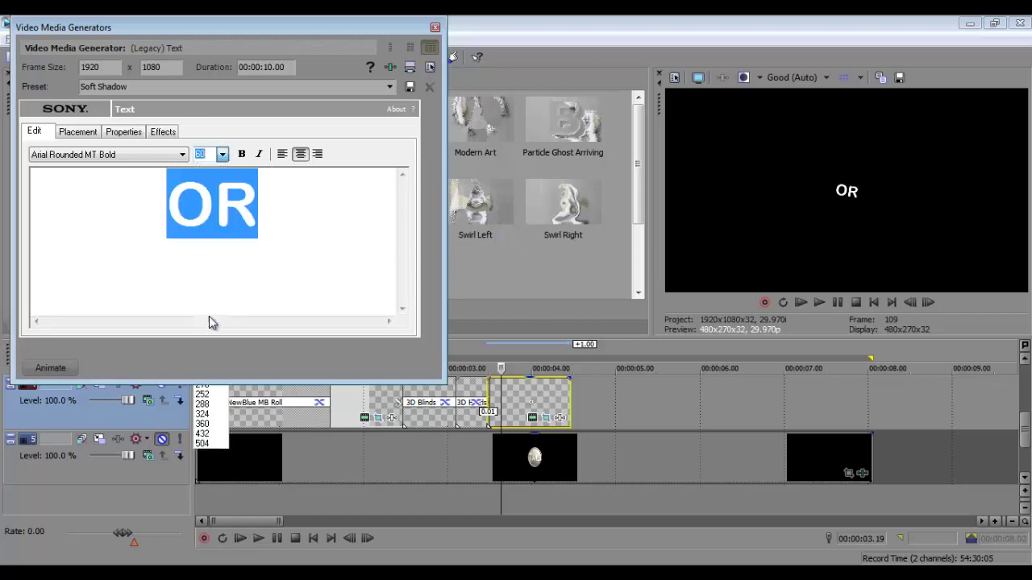
click(212, 325)
click(222, 154)
click(212, 306)
click(223, 154)
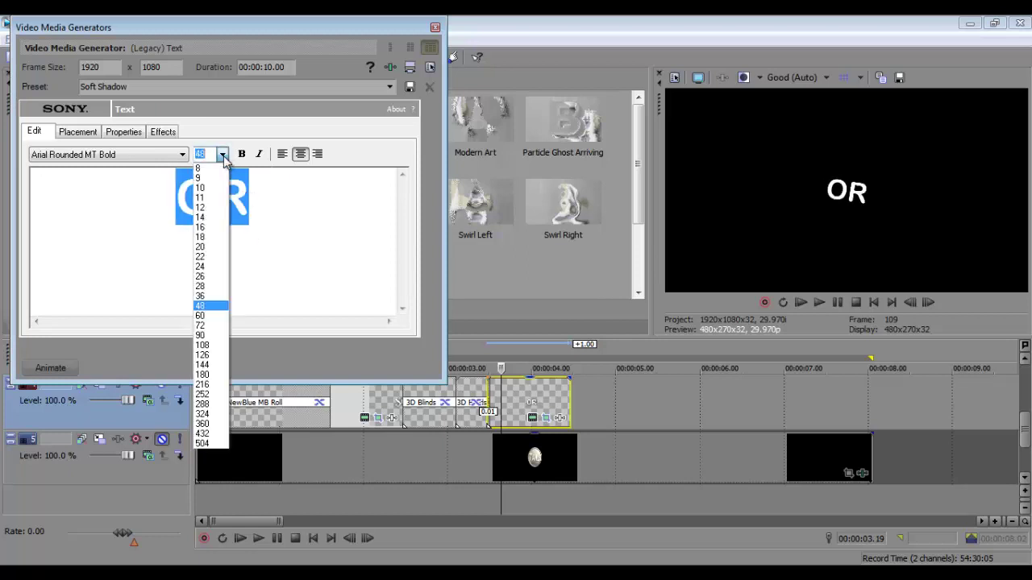
click(209, 297)
click(436, 26)
- Restore OR's Pan/Crop framing, slide it to overlap the previous word, and mute track 5
click(532, 417)
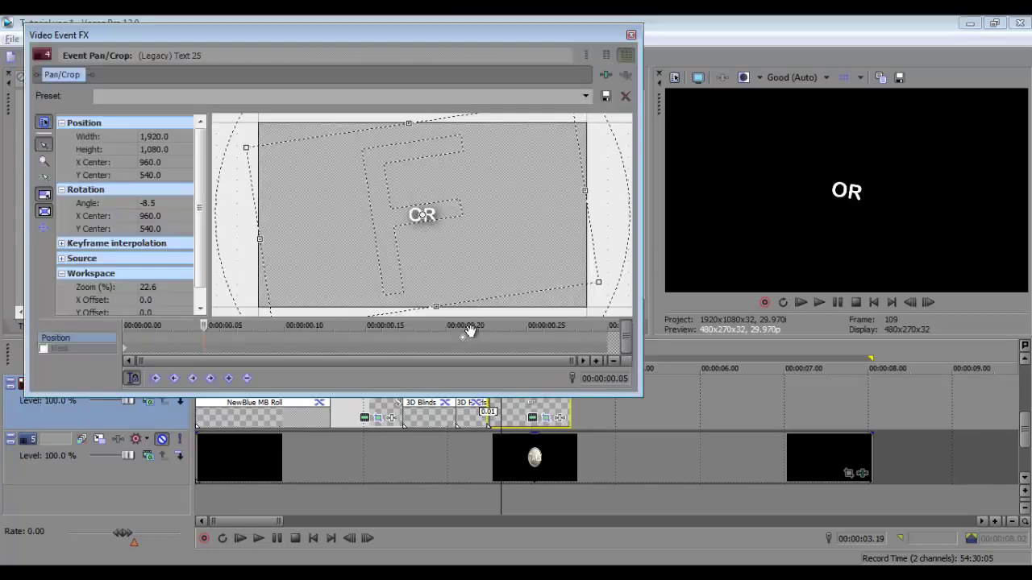
right_click(440, 266)
click(460, 274)
click(631, 34)
drag(523, 396, 514, 396)
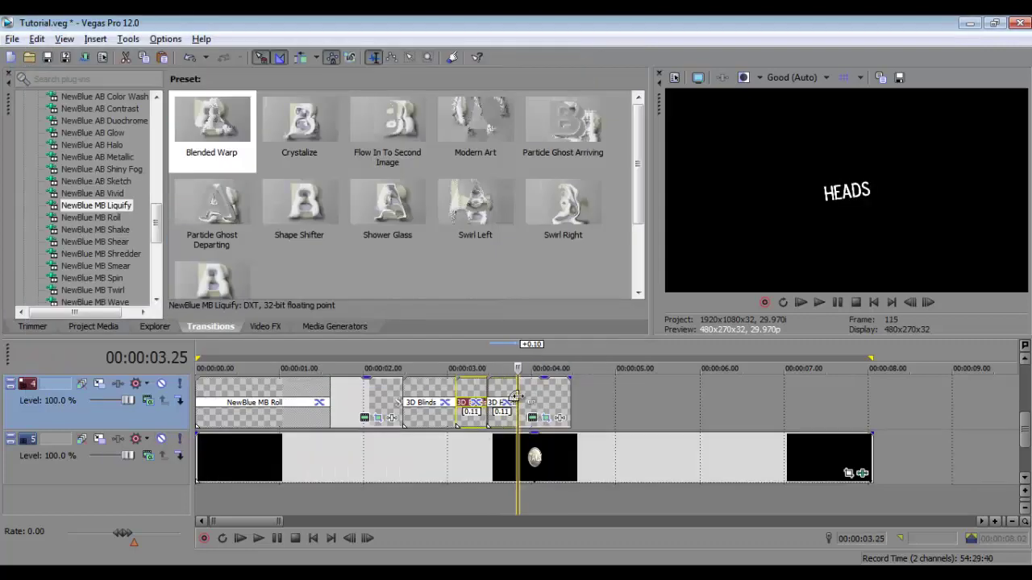
click(162, 441)
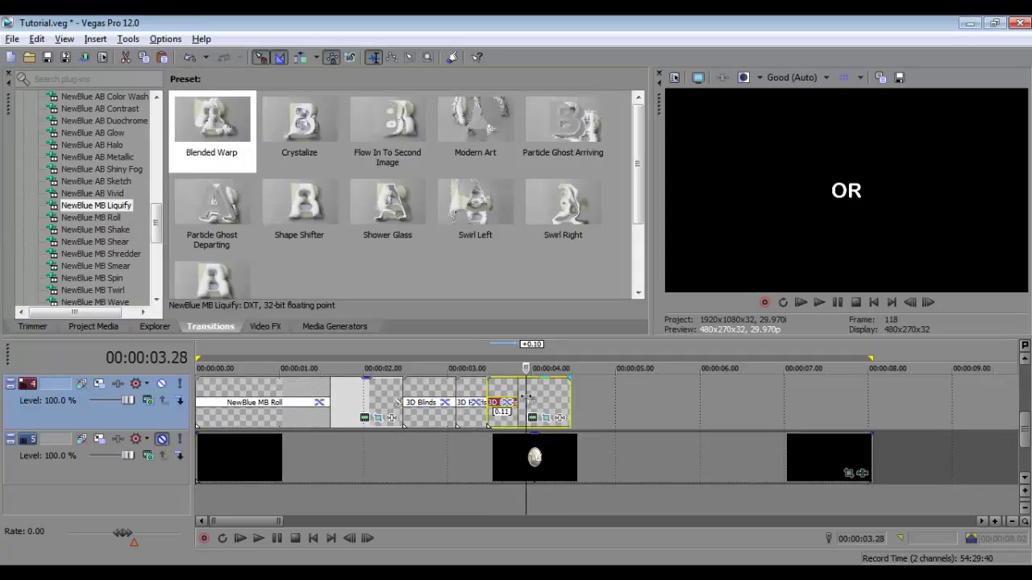
- Paste another copy of the event and change HEADS to a larger TAILS
right_click(474, 407)
key(Escape)
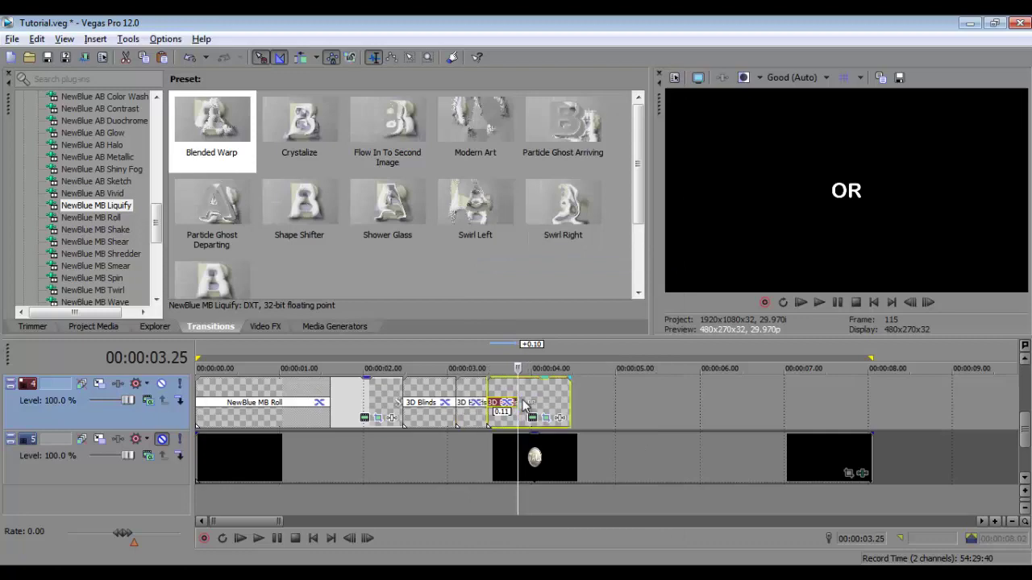
key(ctrl+v)
key(Return)
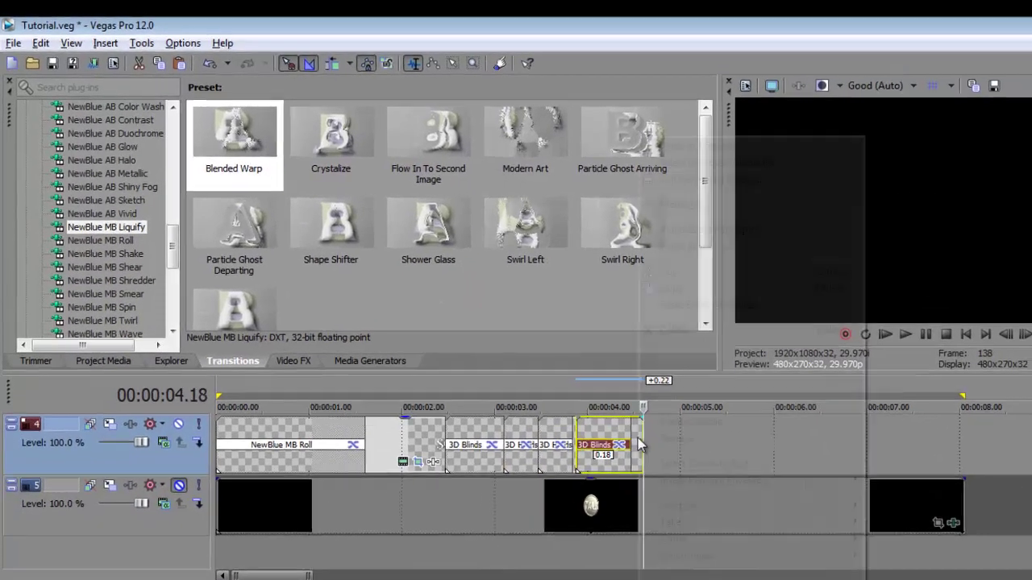
click(714, 191)
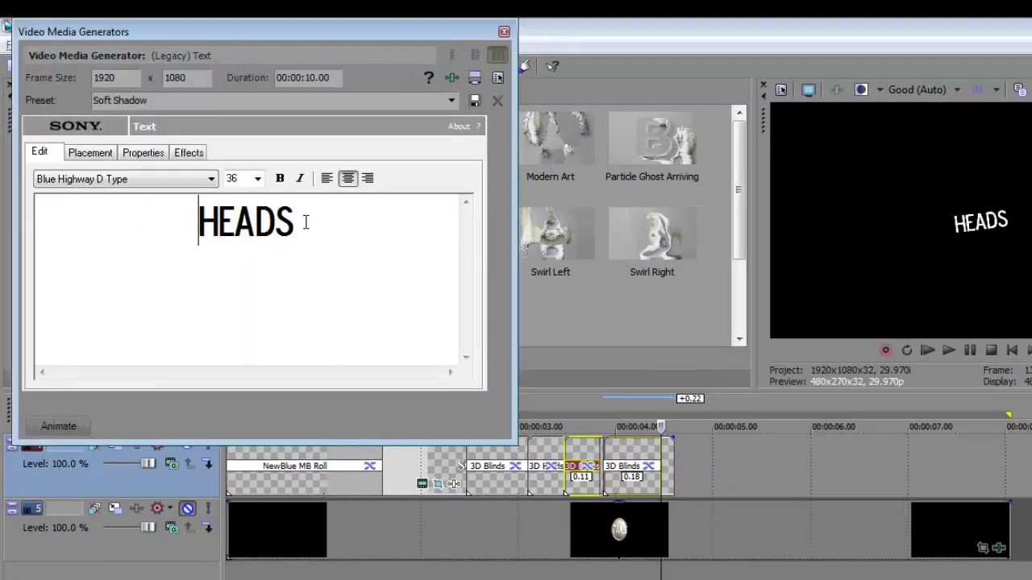
drag(306, 223, 184, 231)
text(TAILS)
click(257, 179)
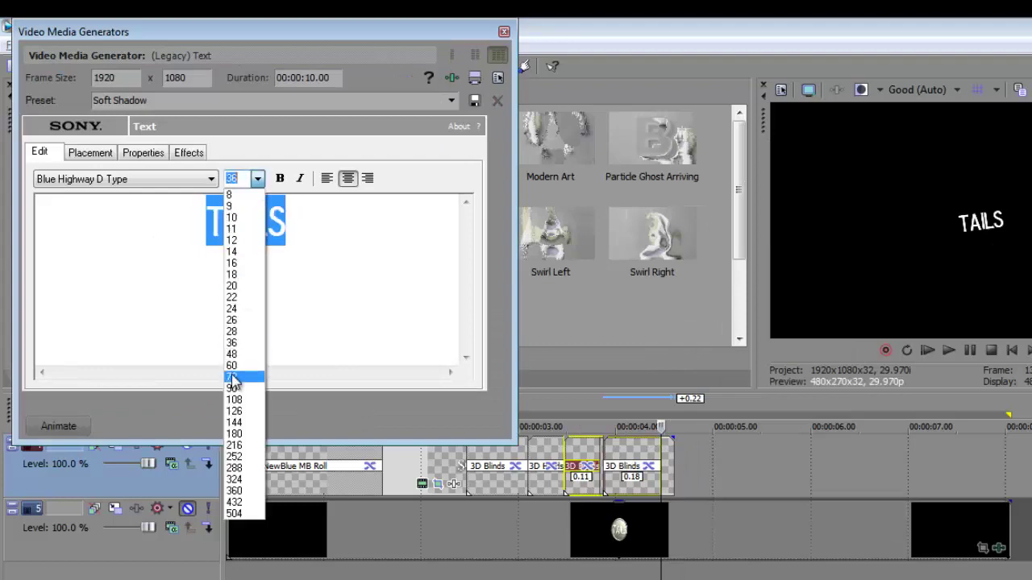
click(242, 374)
click(504, 32)
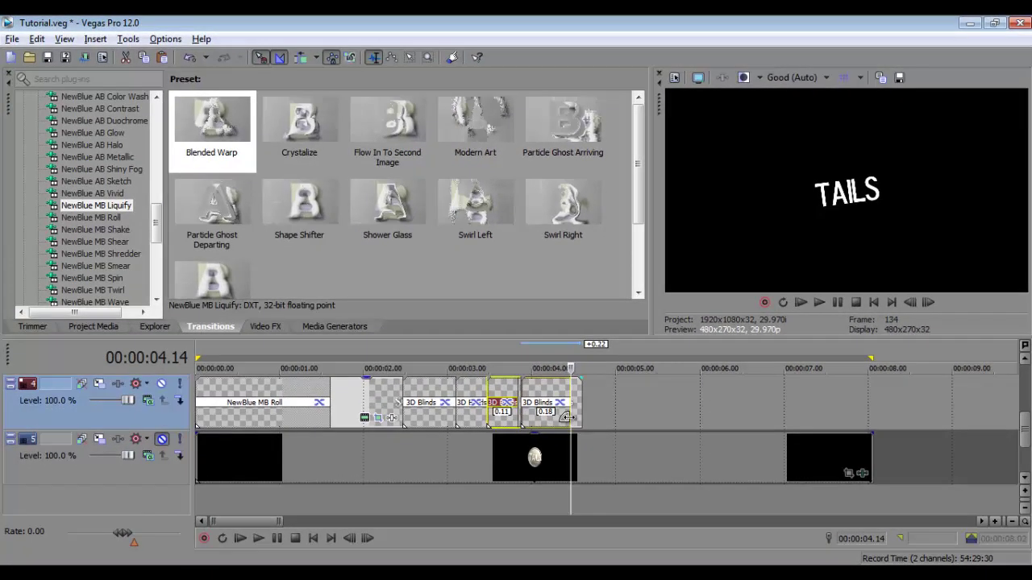
- Tilt TAILS about -6.0° and slide it left to overlap OR more
right_click(568, 417)
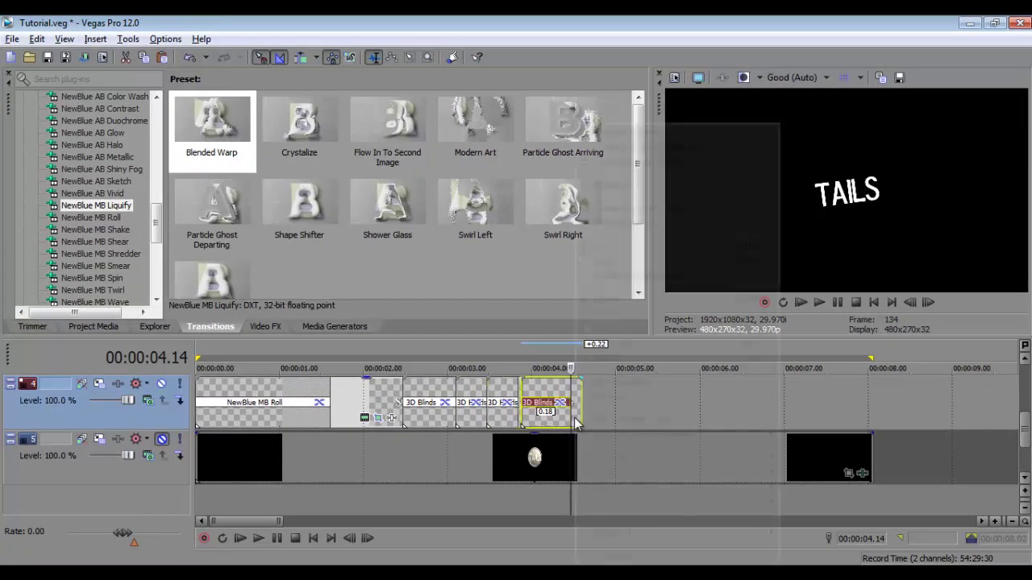
click(605, 223)
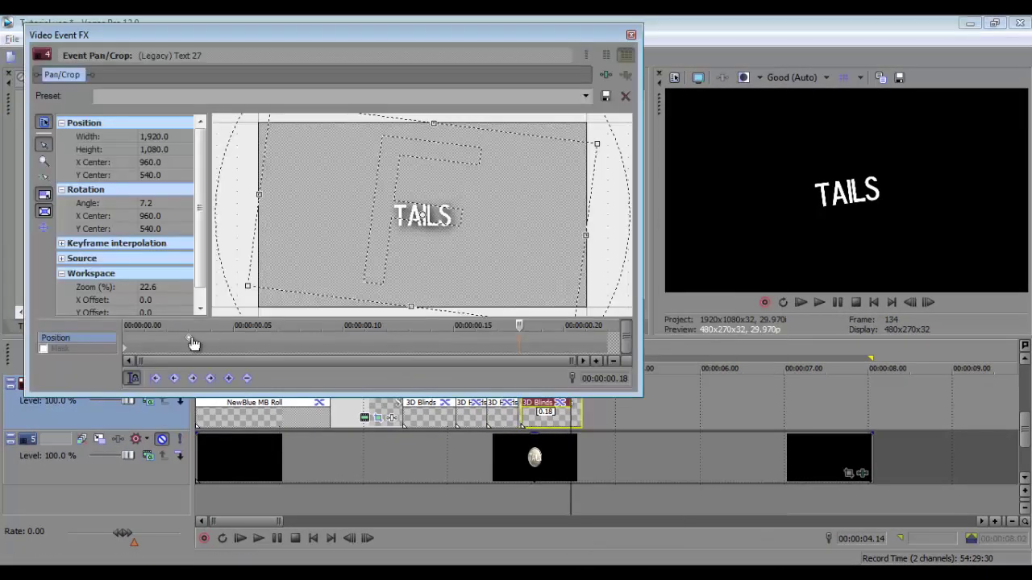
drag(240, 203, 247, 242)
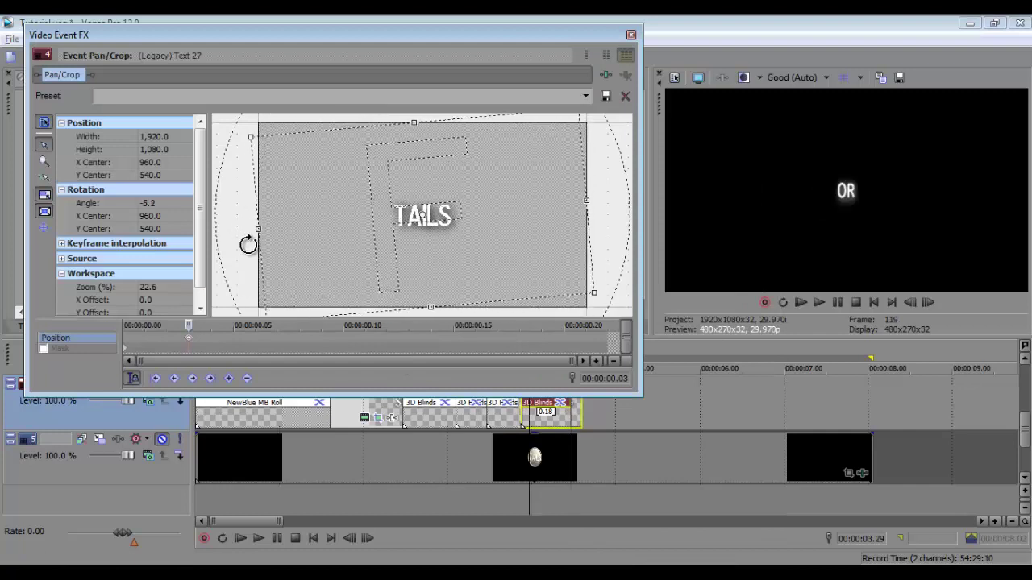
click(631, 35)
click(546, 421)
drag(565, 417, 541, 401)
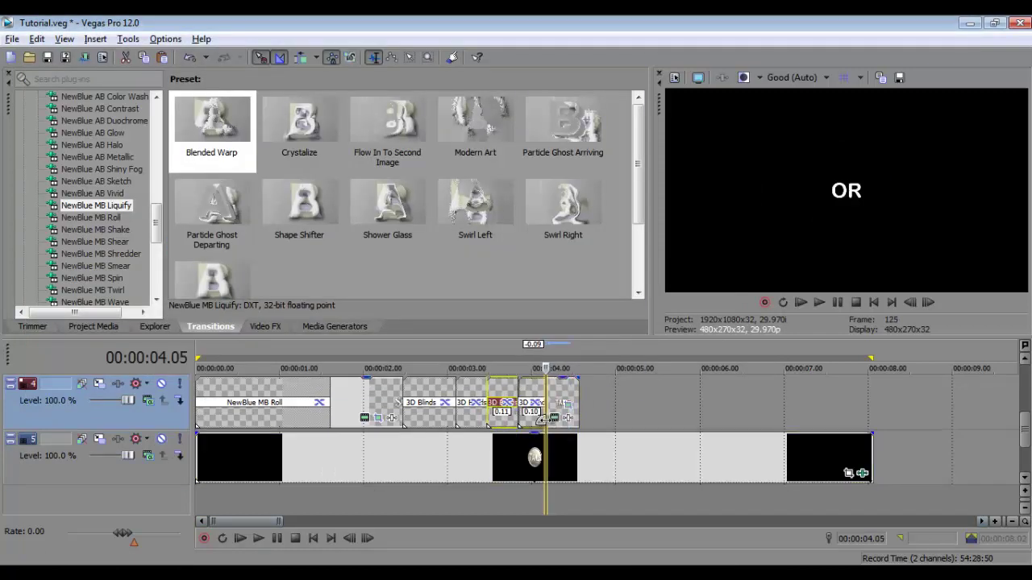
- Set the 3D Blinds transition direction to Right to Left
click(503, 400)
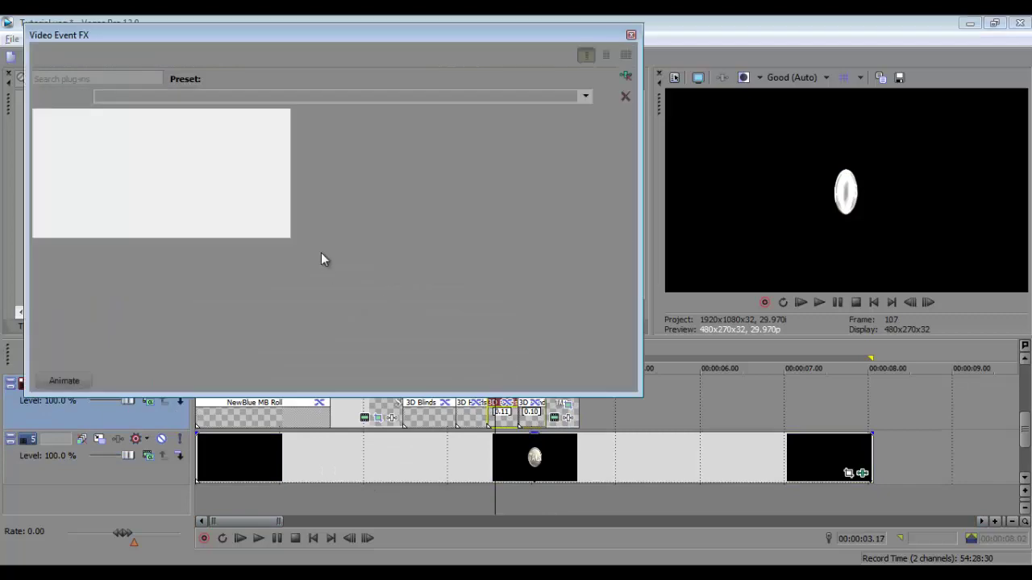
click(205, 222)
click(218, 259)
click(532, 402)
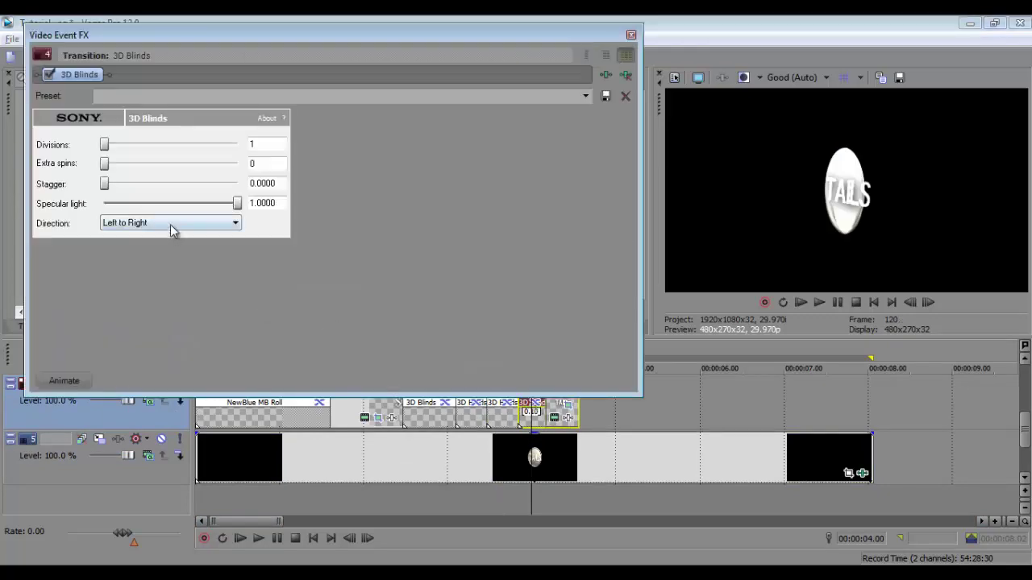
click(206, 223)
click(201, 242)
click(633, 37)
- Add the 3D Blinds Spin preset near 4.05 s, then select up to 4.17 s and play it
click(550, 401)
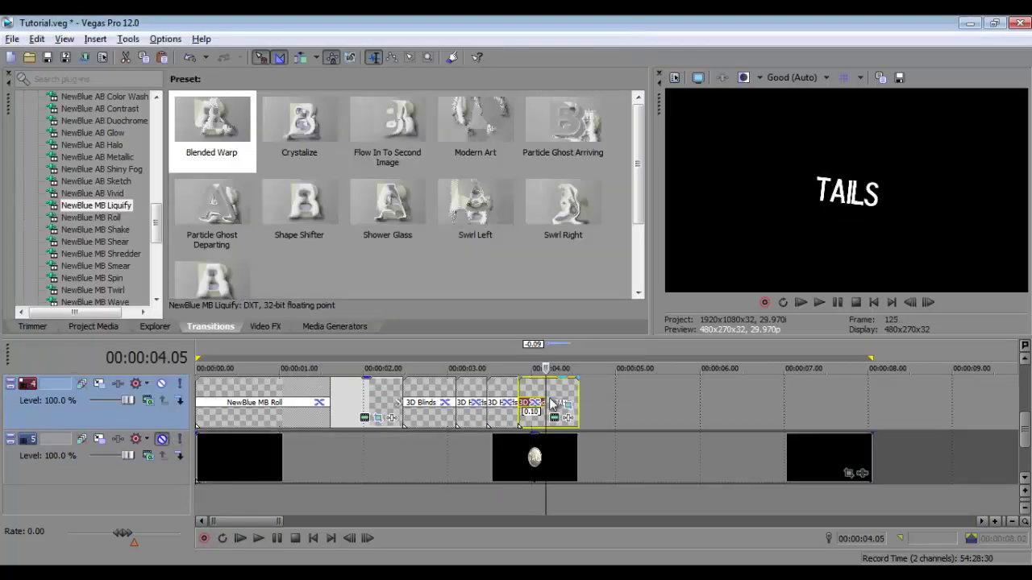
scroll(81, 201, up, 15)
click(77, 108)
click(475, 121)
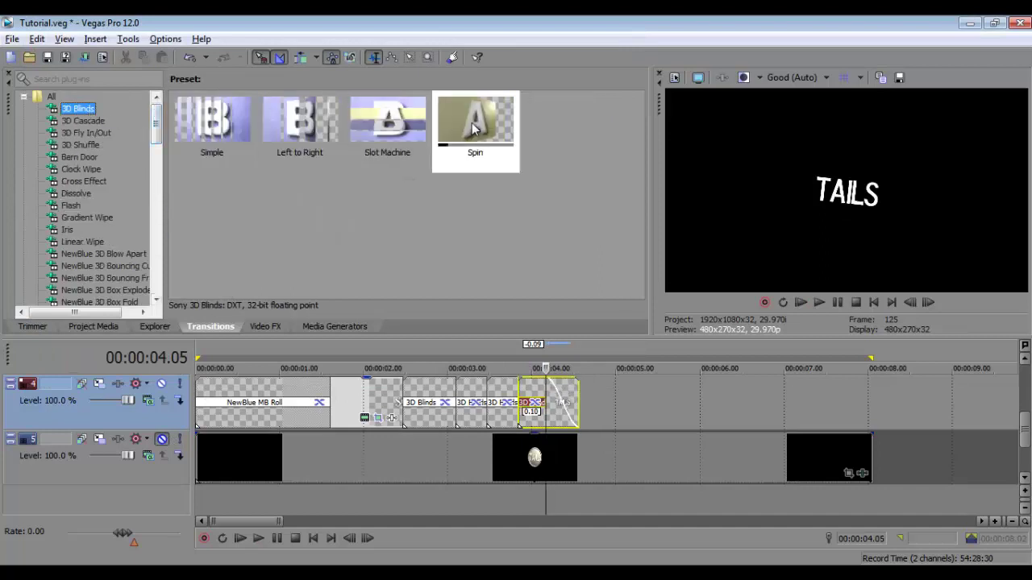
scroll(1028, 365, up, 2)
key(ctrl+a)
key(space)
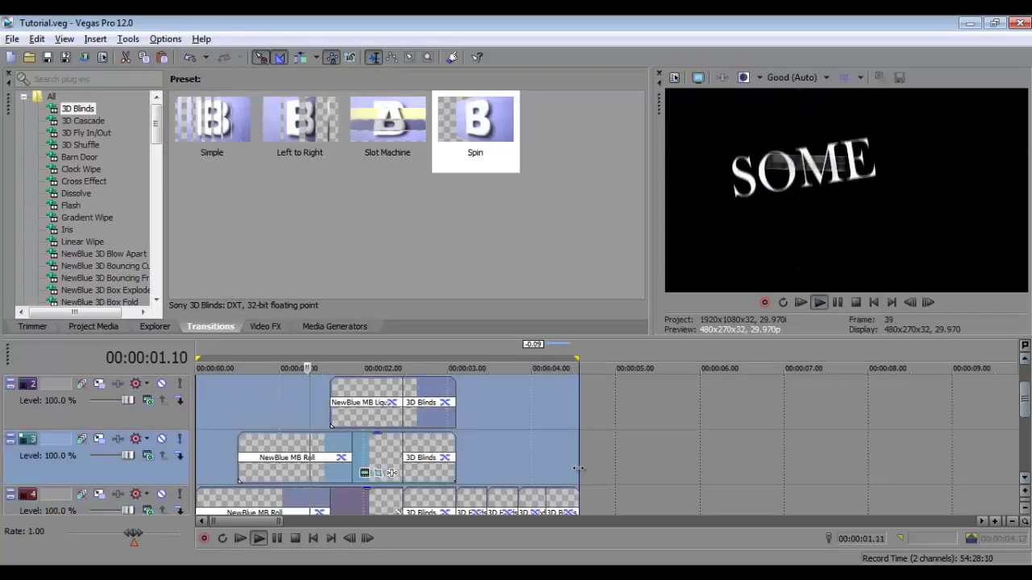
scroll(637, 460, down, 2)
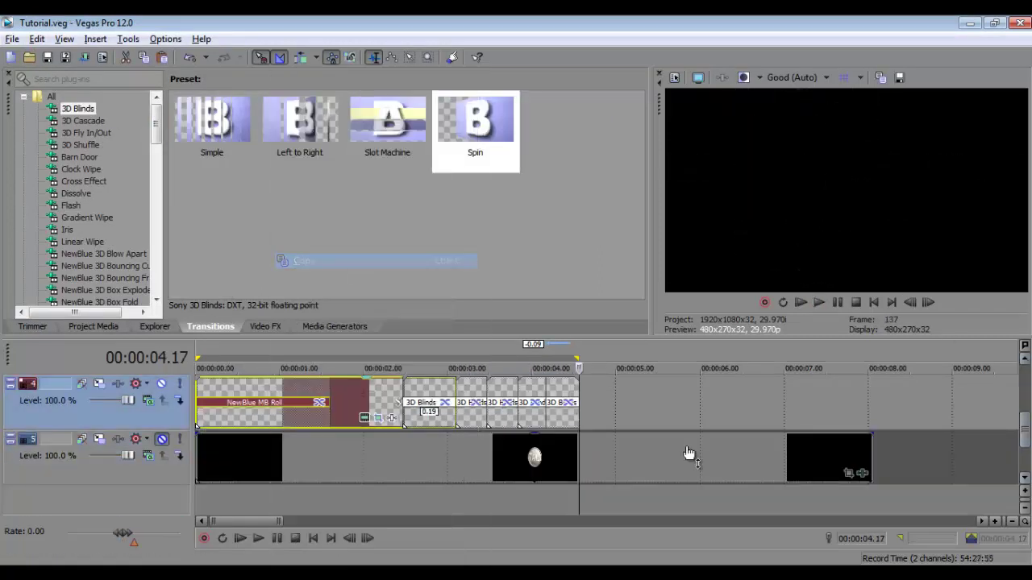
- Paste the copied title sequence after 4.17 s
right_click(579, 408)
click(611, 165)
click(610, 269)
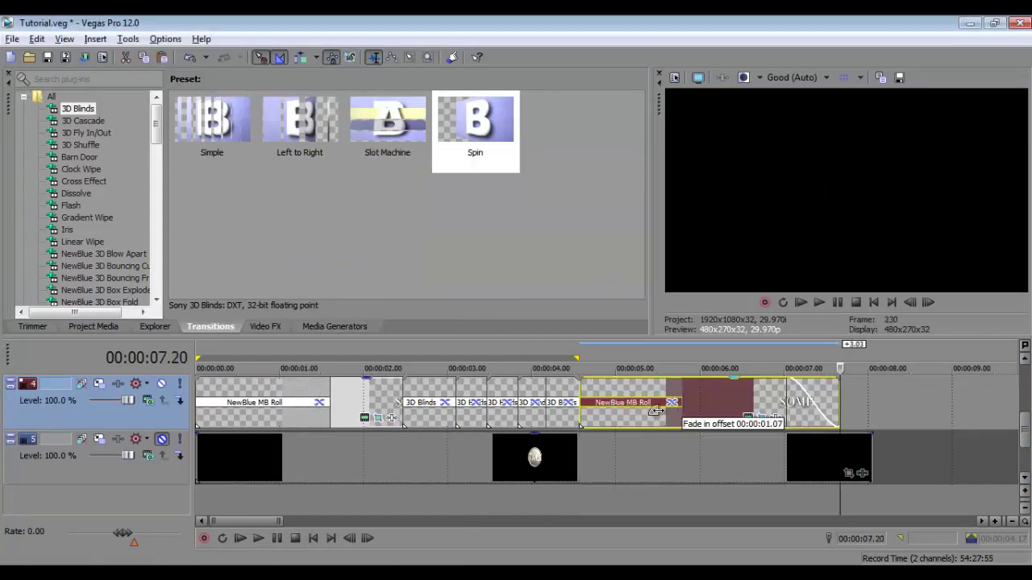
click(619, 406)
click(746, 418)
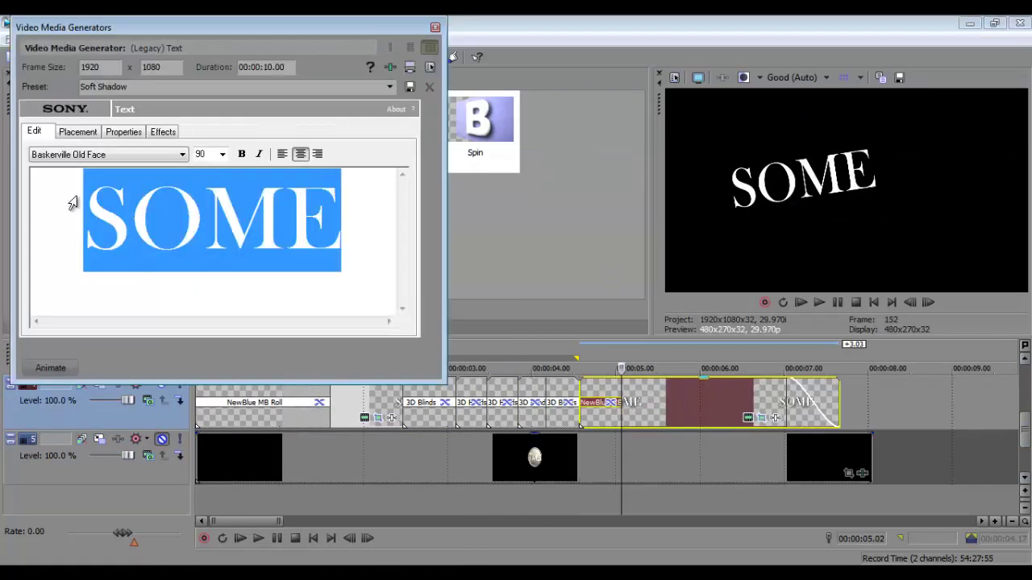
- Change the first pasted word to I SAY, enlarge it, and move it toward the upper left
text(I SAY)
drag(324, 226, 101, 226)
click(223, 154)
click(200, 276)
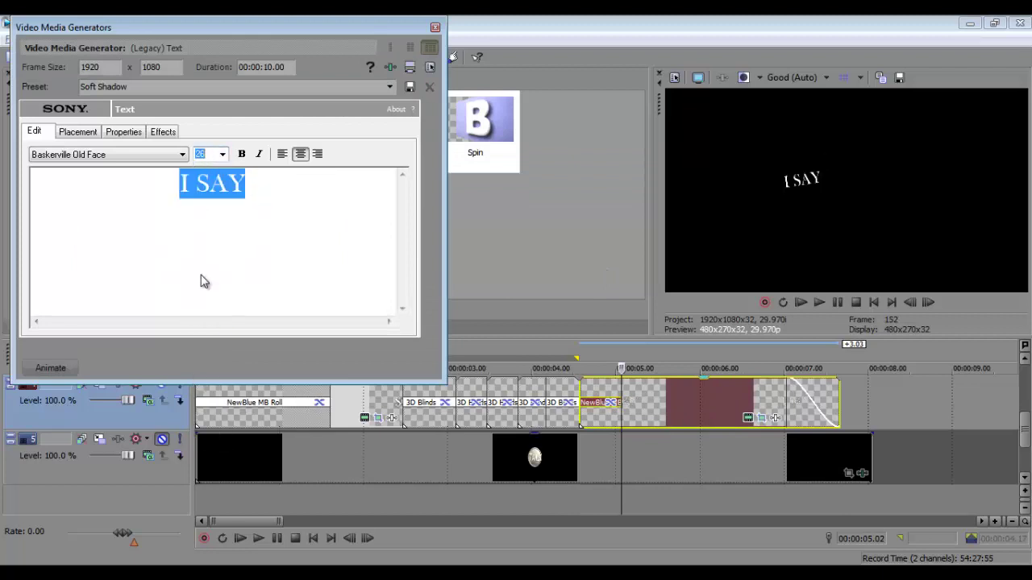
click(223, 154)
click(213, 321)
click(223, 154)
click(217, 291)
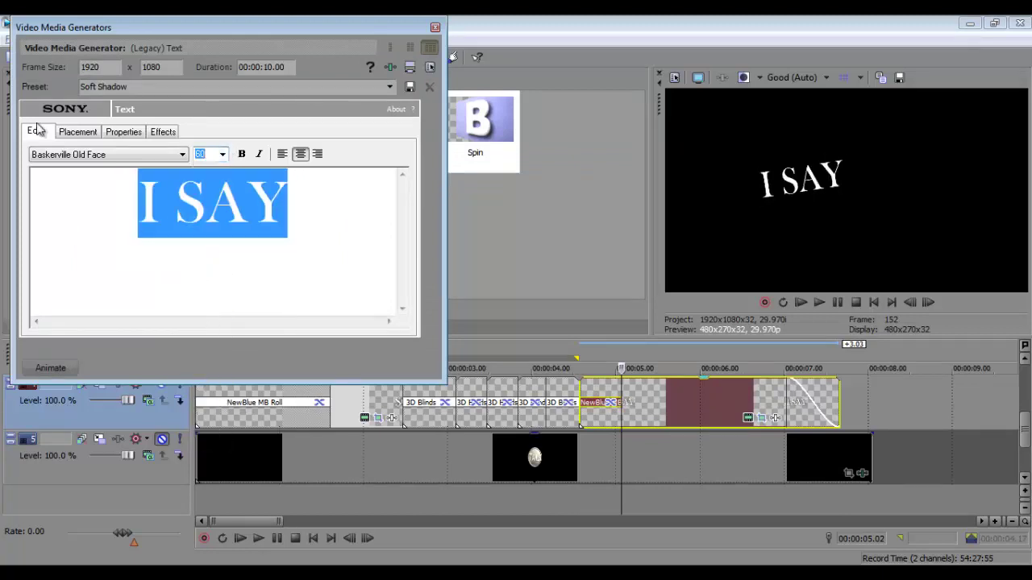
click(77, 132)
drag(117, 269, 95, 233)
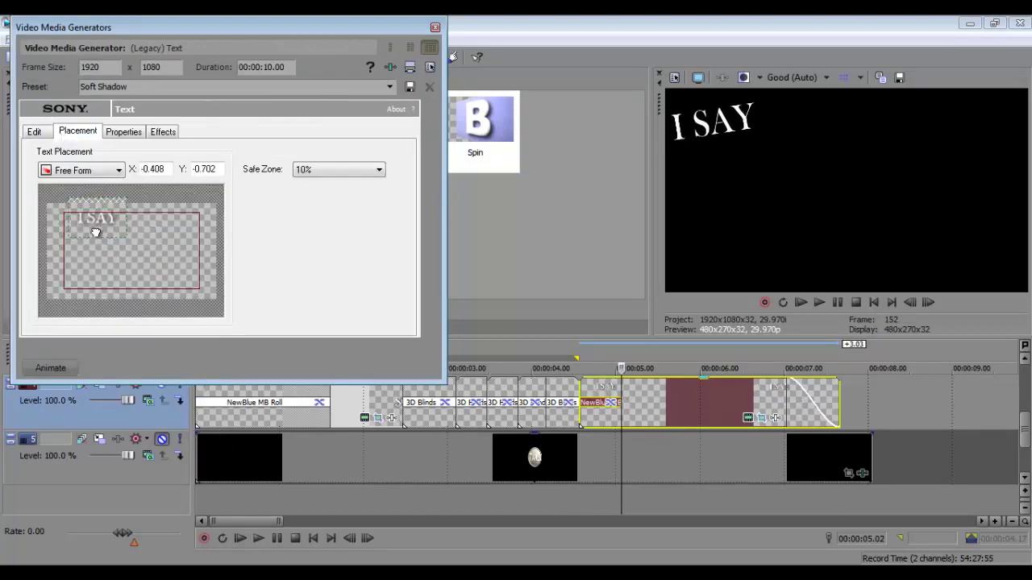
- Restore the I SAY event's Pan/Crop framing to remove its tilt
click(761, 418)
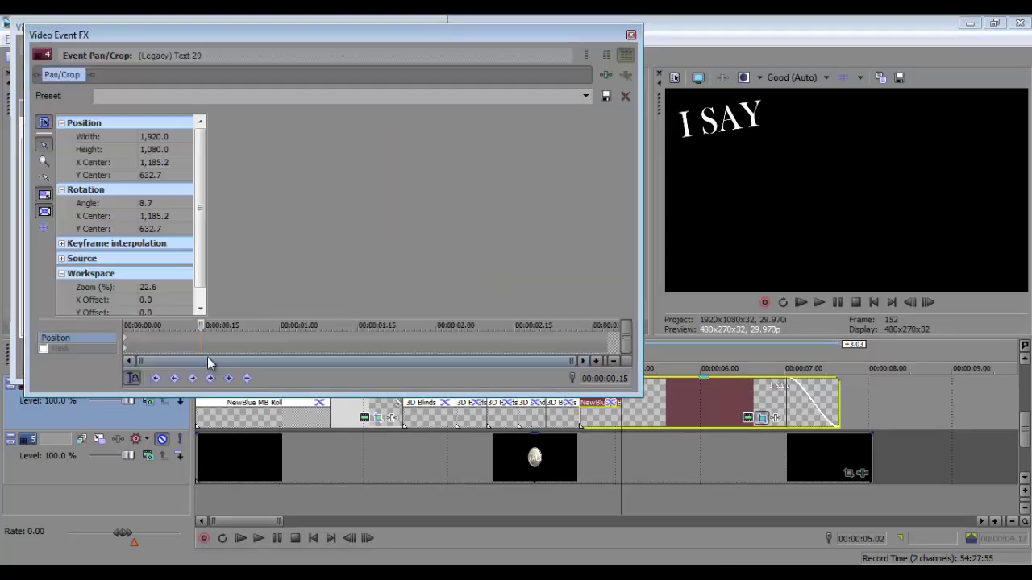
right_click(125, 338)
key(Escape)
right_click(450, 205)
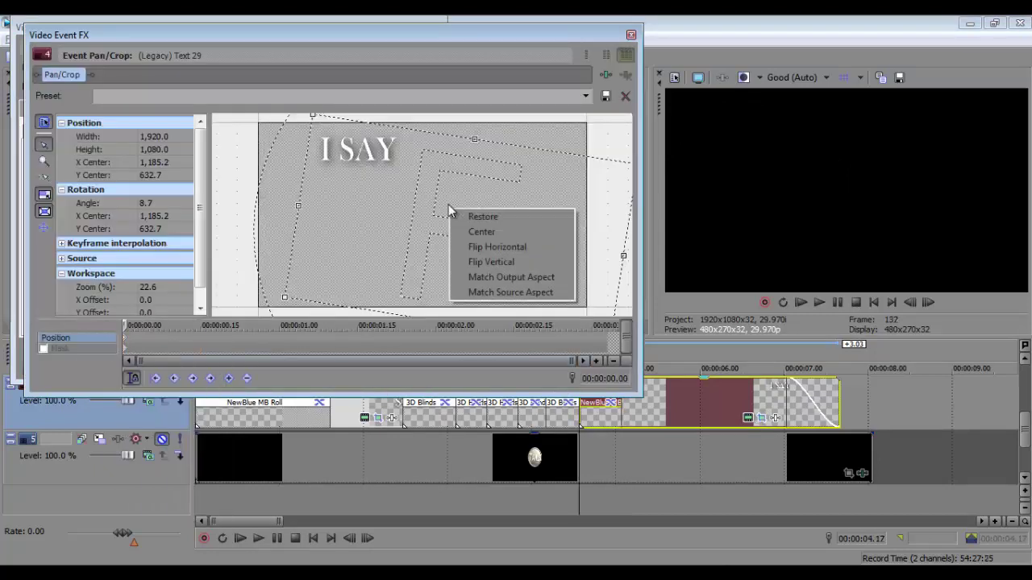
click(474, 214)
click(631, 35)
- Nudge I SAY further into the top-left corner of the frame
click(612, 403)
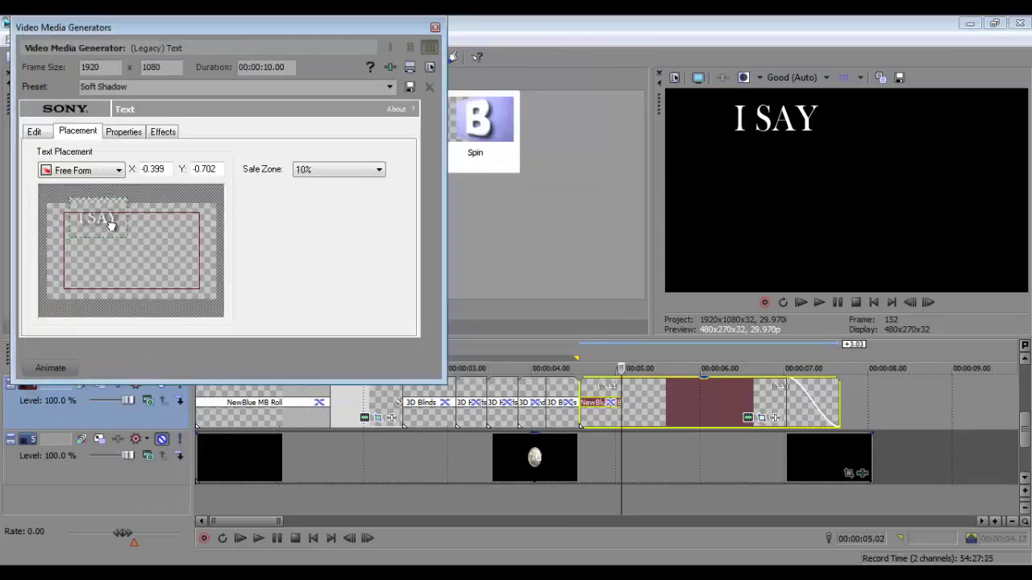
drag(114, 224, 88, 226)
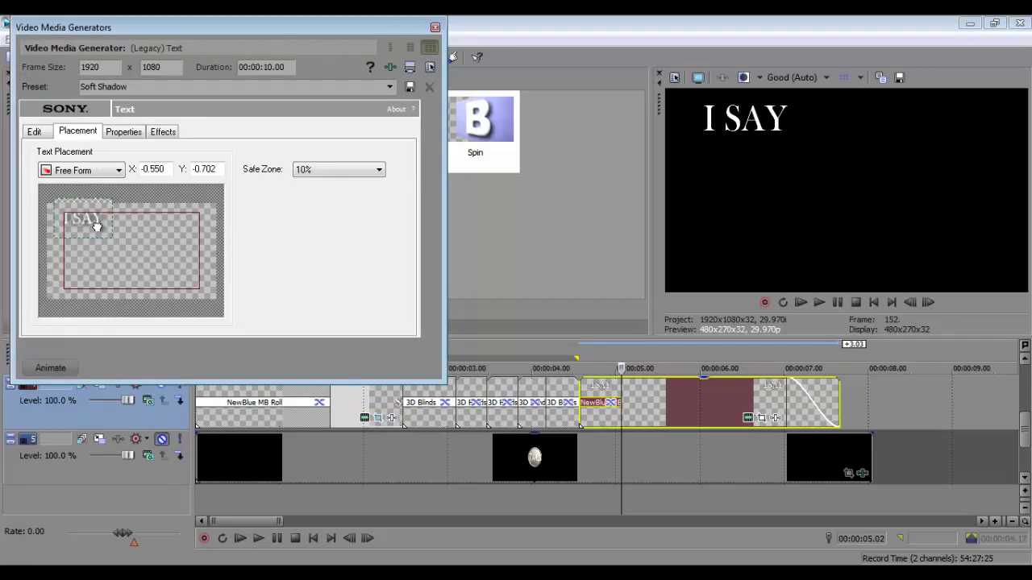
click(435, 28)
scroll(604, 419, up, 1)
click(578, 403)
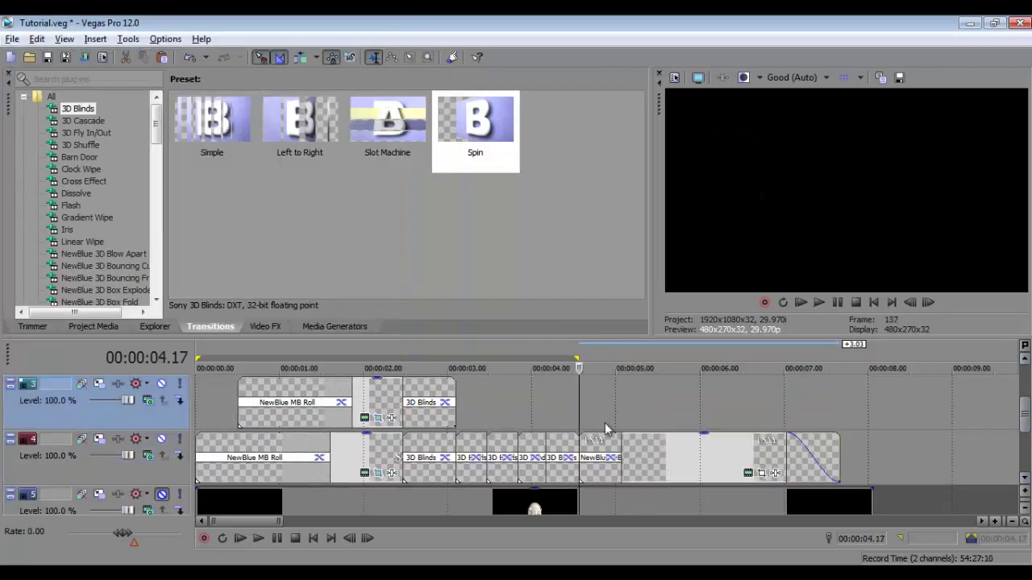
- Add a Legacy Text Soft Shadow event at 5 seconds reading "no"
click(606, 429)
scroll(97, 201, down, 10)
click(96, 169)
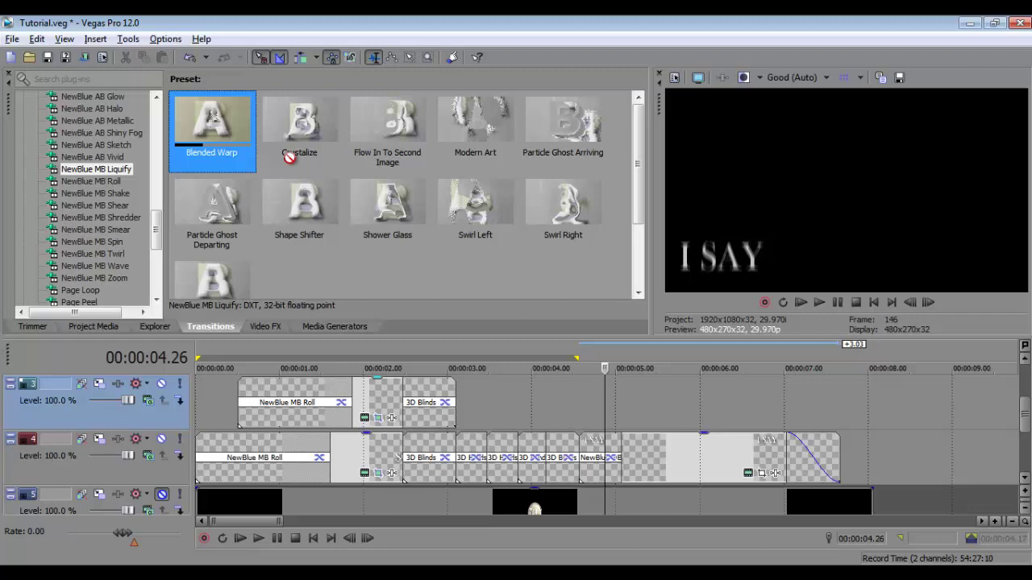
click(616, 443)
click(334, 326)
drag(452, 125, 617, 407)
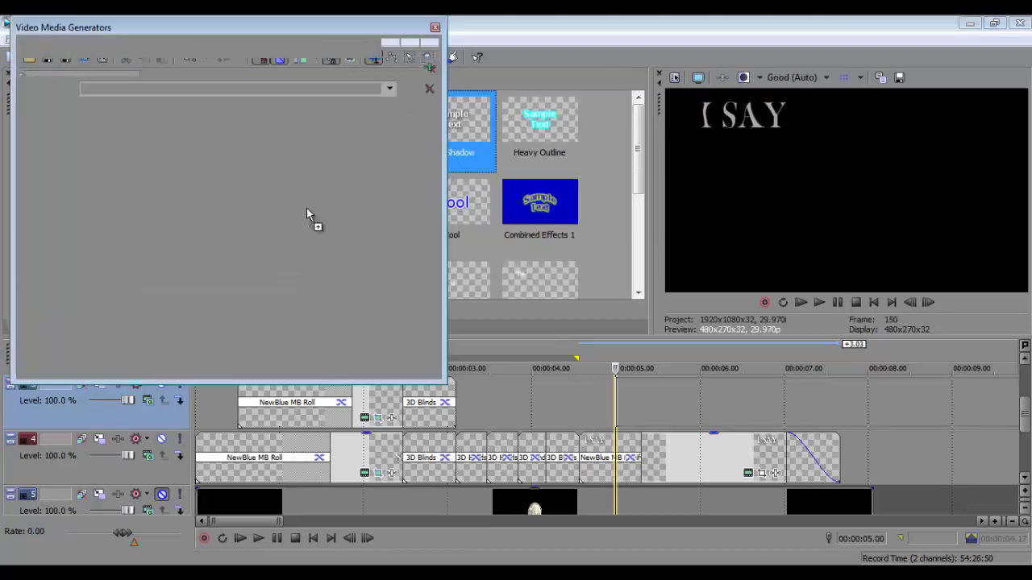
text(no)
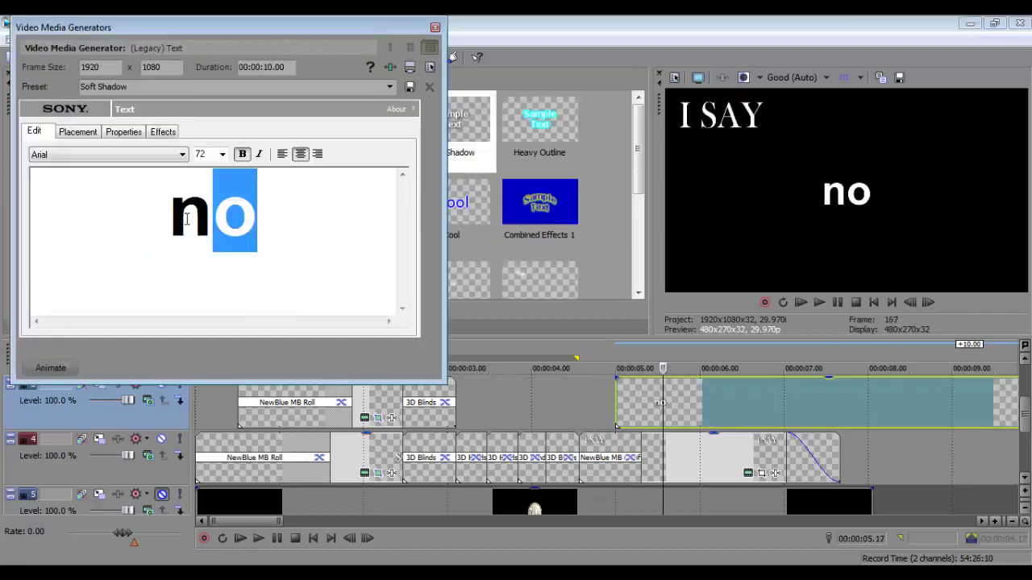
- Set "no" to Raavi at size 36 and place it just under I SAY
double_click(186, 219)
click(182, 154)
scroll(184, 276, down, 10)
click(182, 451)
click(224, 153)
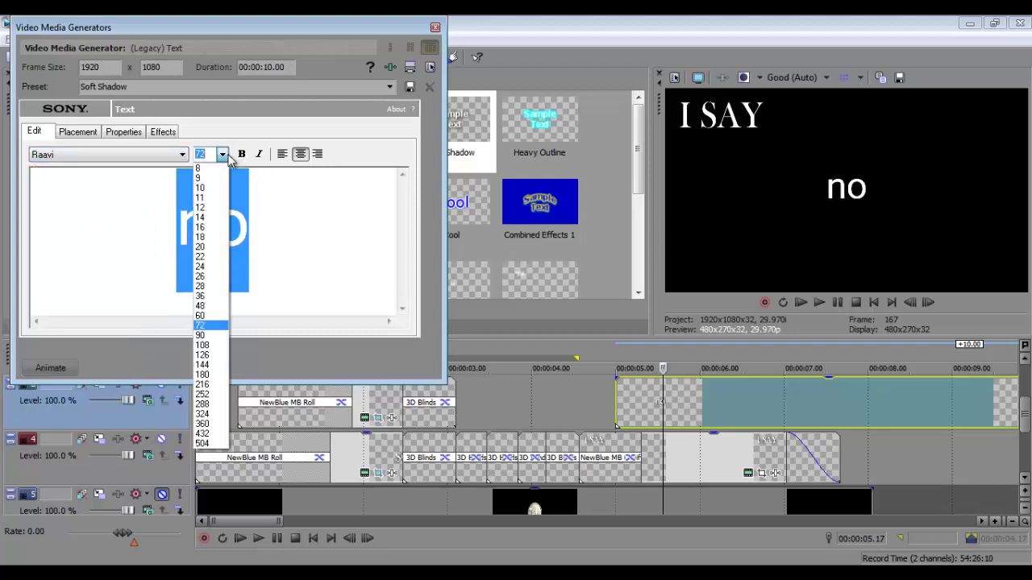
click(206, 296)
click(77, 132)
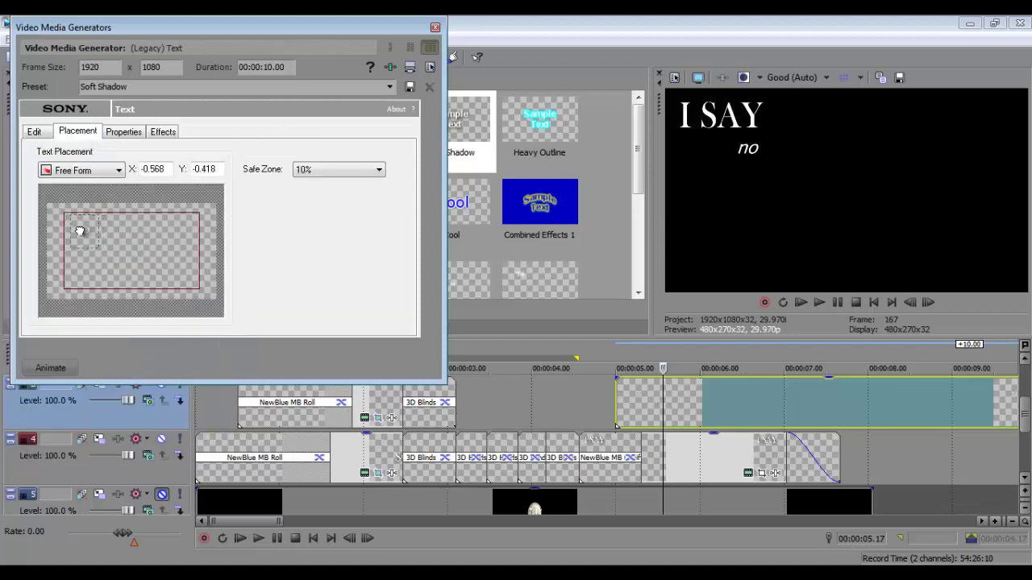
click(434, 28)
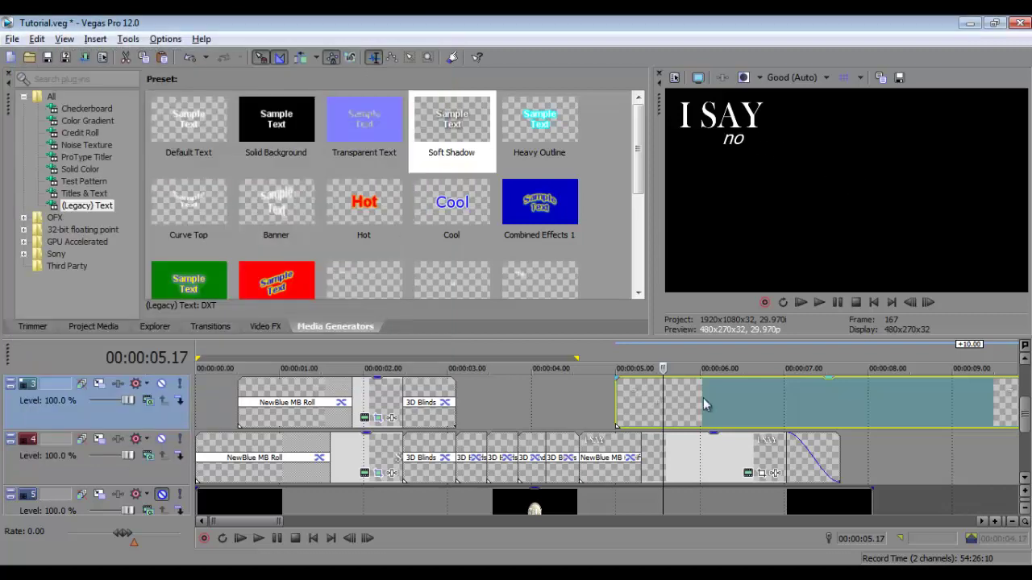
- Unmute track 5 and paste an independent copy of the text event onto track 2
click(162, 495)
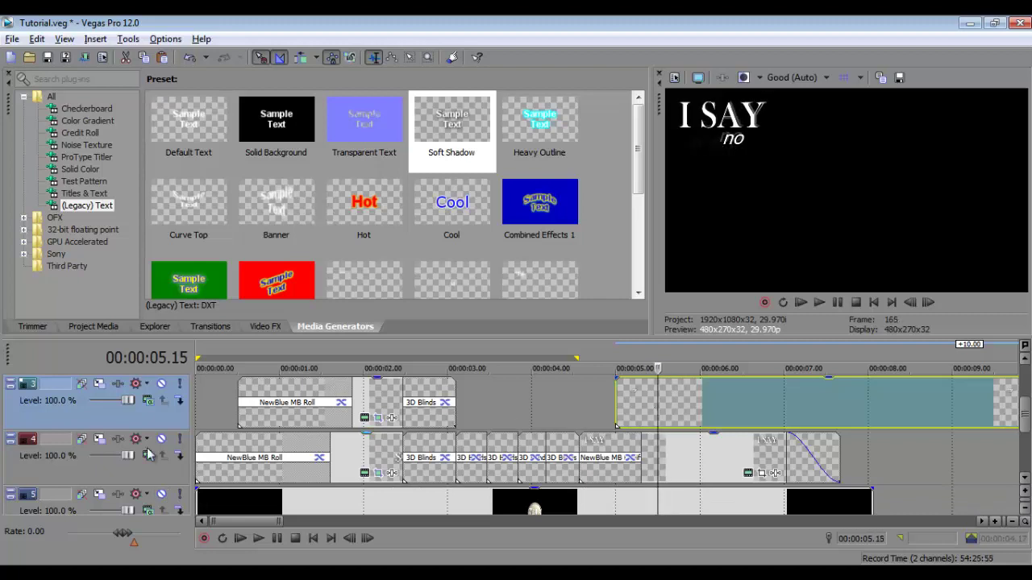
scroll(721, 396, up, 1)
right_click(666, 399)
click(690, 156)
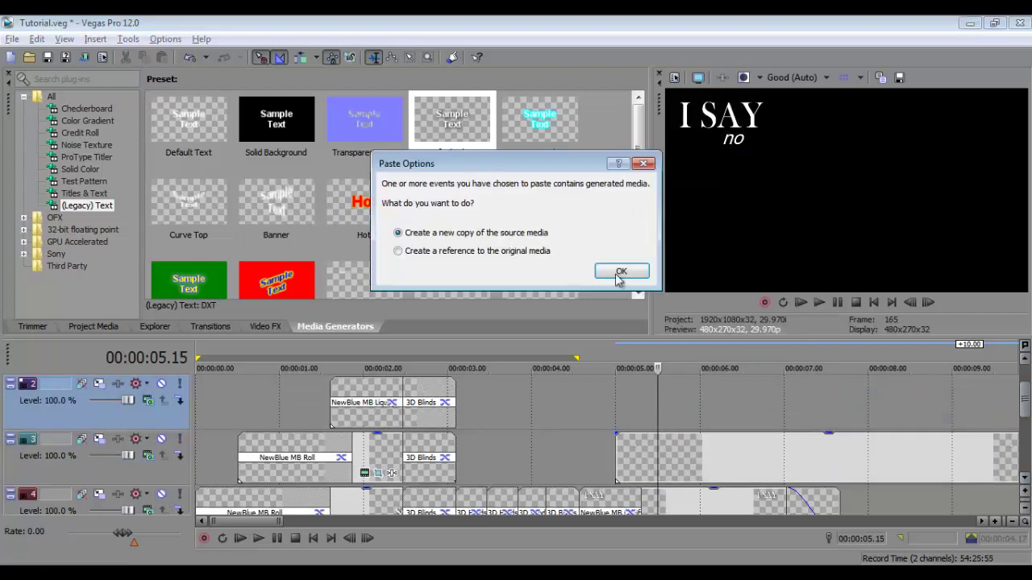
click(619, 272)
- Change the pasted text to 'way' at size 48 and position it below 'no'
right_click(347, 402)
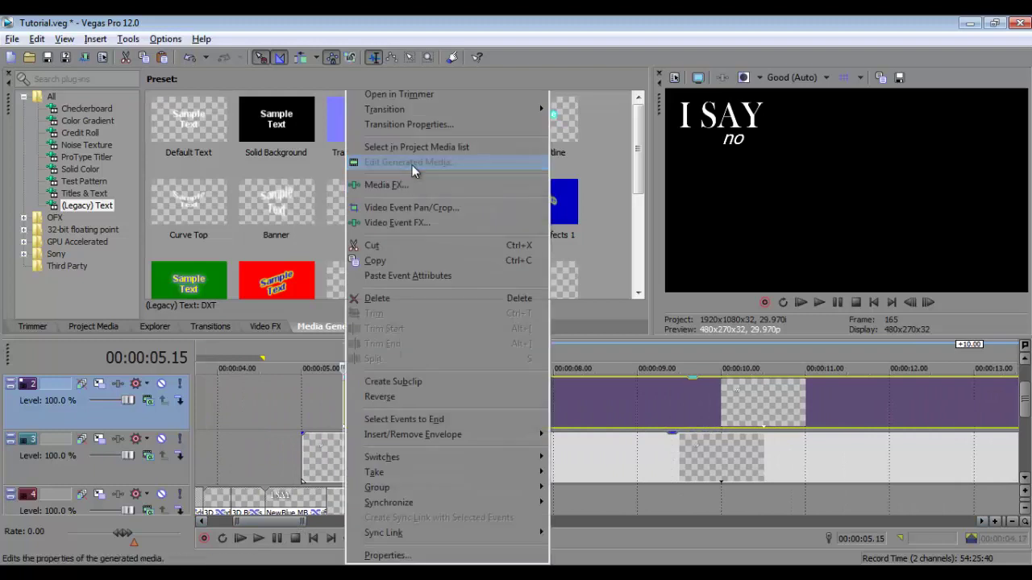
click(413, 166)
text(way)
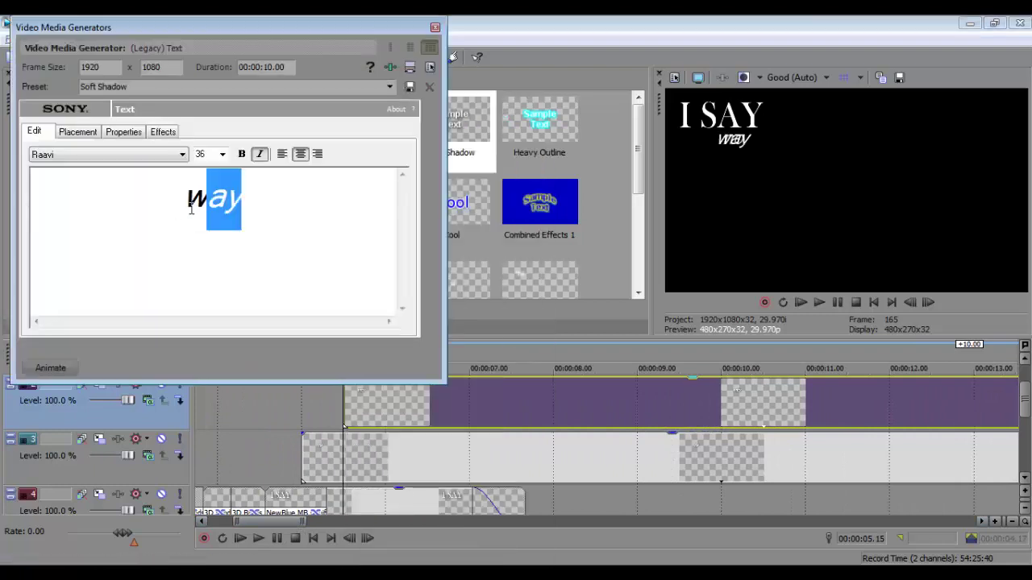
drag(191, 210, 182, 202)
click(222, 154)
click(203, 313)
click(71, 132)
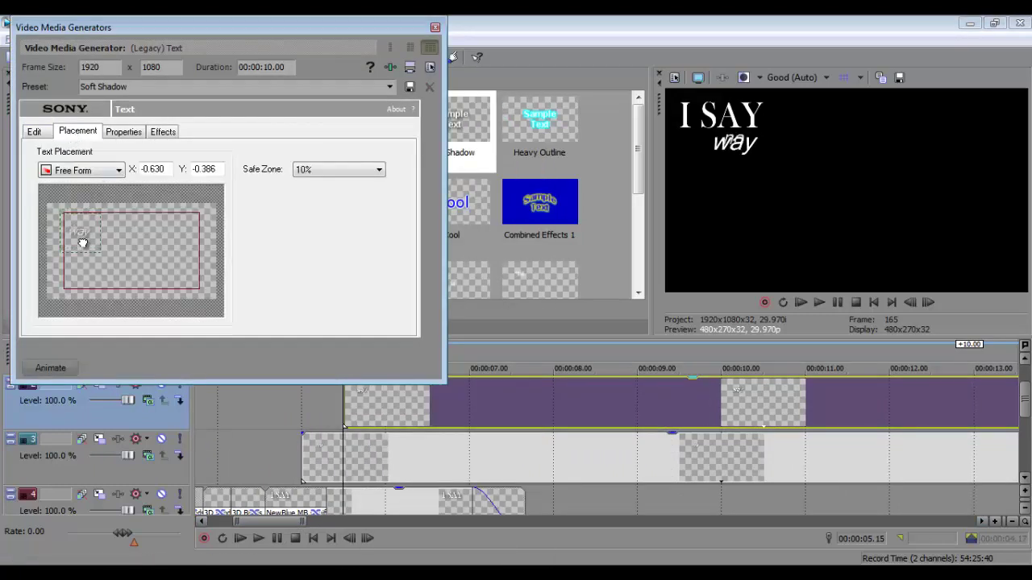
click(435, 28)
- Split the 'no' and 'way' events at 5;29 and delete the parts after the split
click(379, 470)
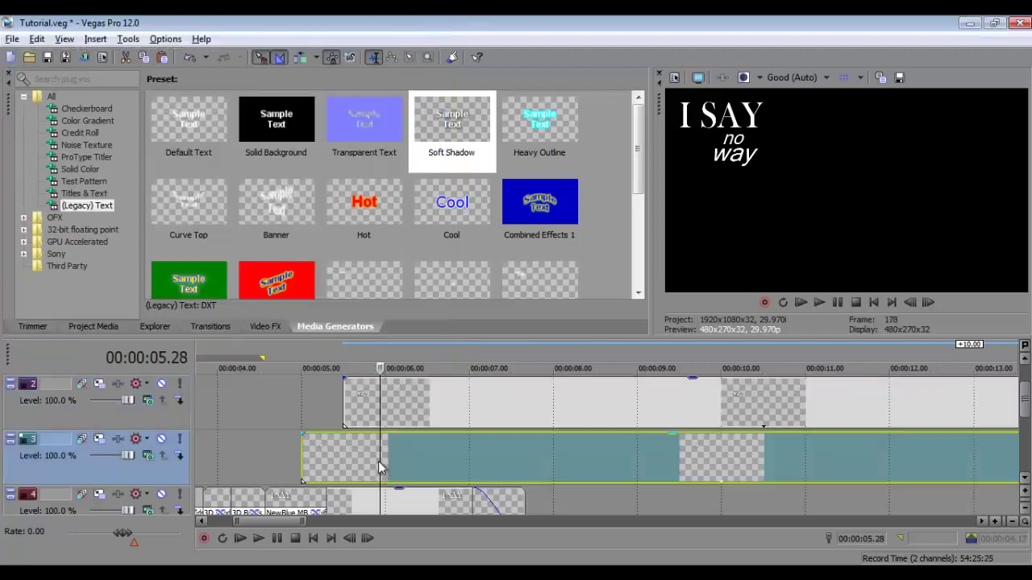
click(384, 395)
click(377, 469)
click(381, 403)
click(384, 455)
click(383, 411)
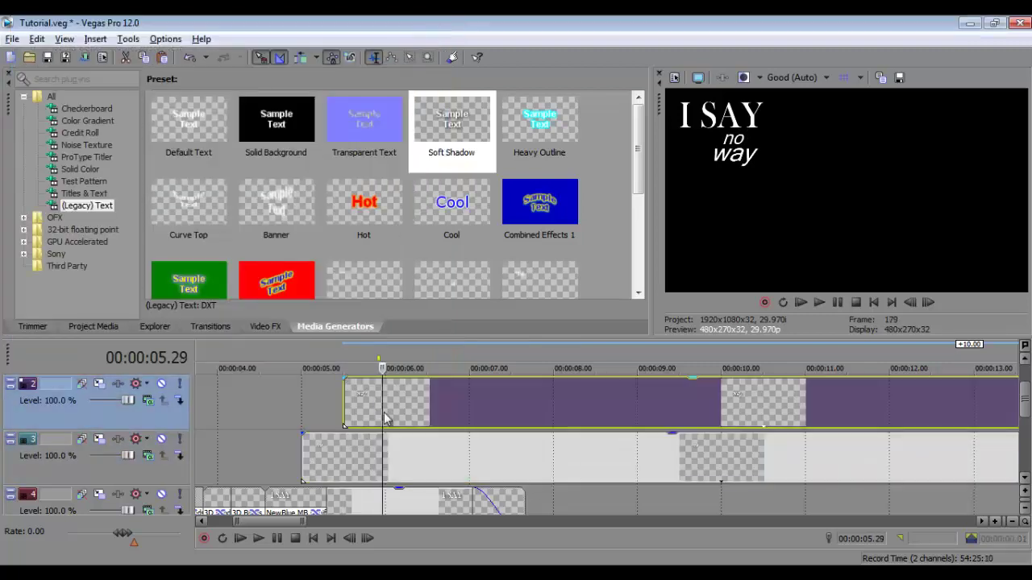
click(385, 455)
ctrl+click(370, 406)
key(s)
key(Delete)
- Fade out both word events and apply Blended Warp to the 'no', track 4 and 'way' events
drag(382, 378, 365, 380)
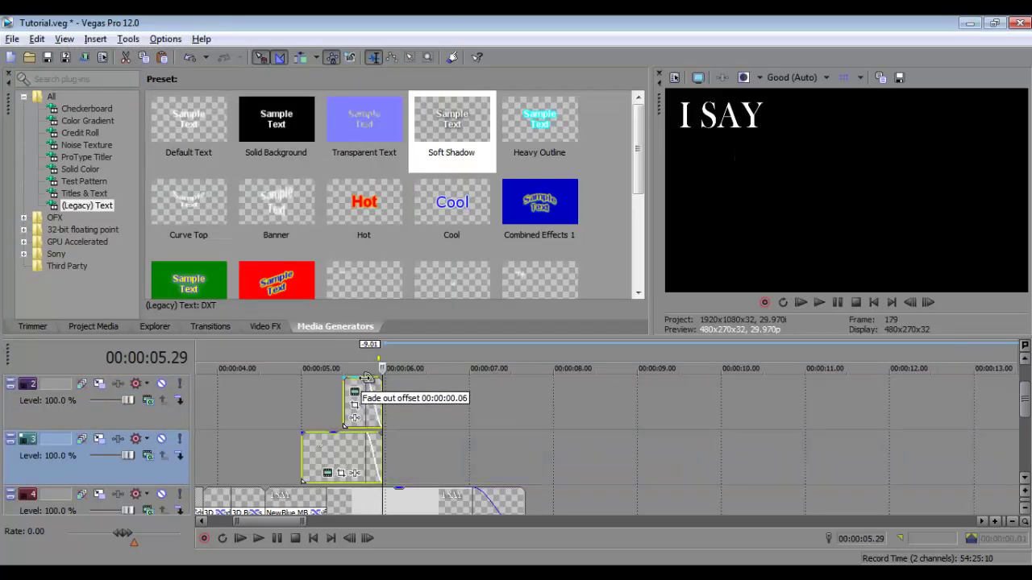
click(209, 327)
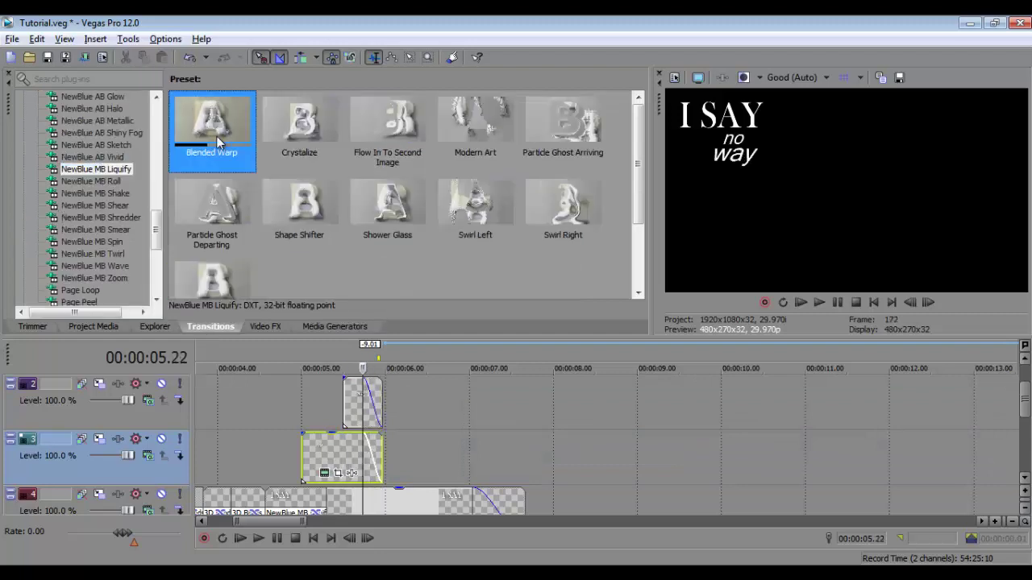
drag(212, 121, 375, 455)
drag(418, 506, 375, 504)
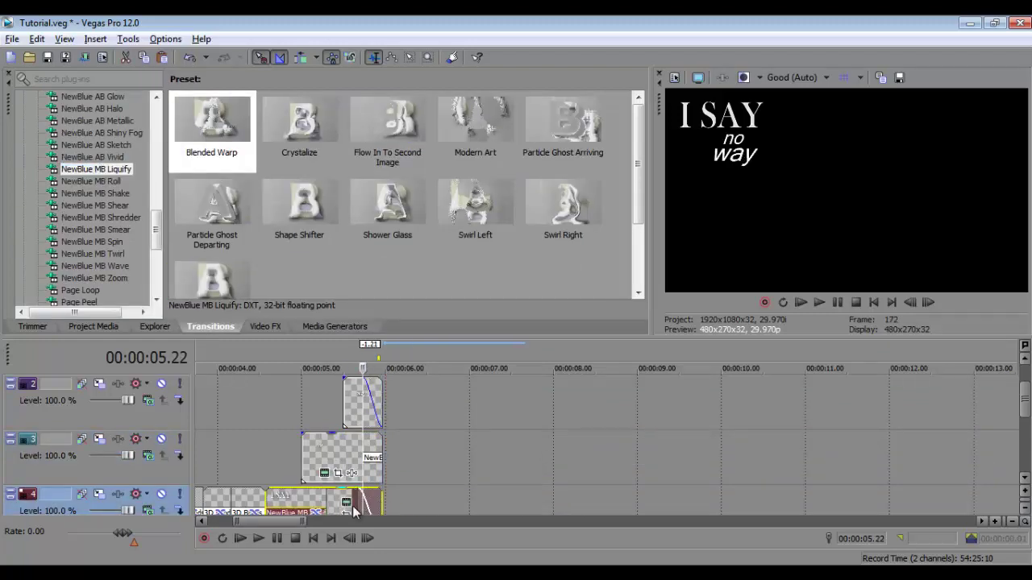
drag(227, 146, 370, 403)
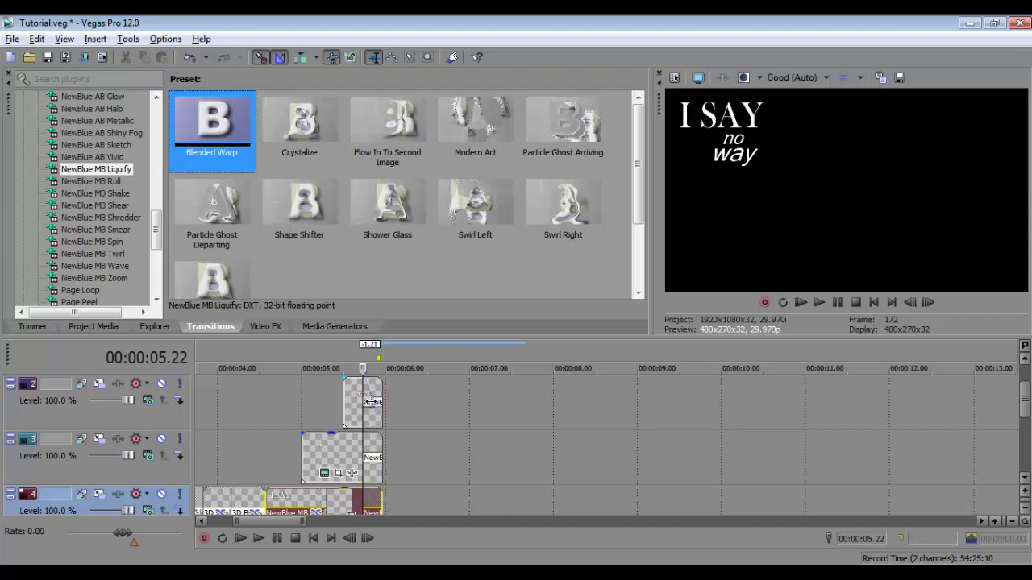
- Start 'no' at 5;09 and keyframe its pan/crop so the word begins lower and rises
drag(302, 453, 317, 452)
click(350, 460)
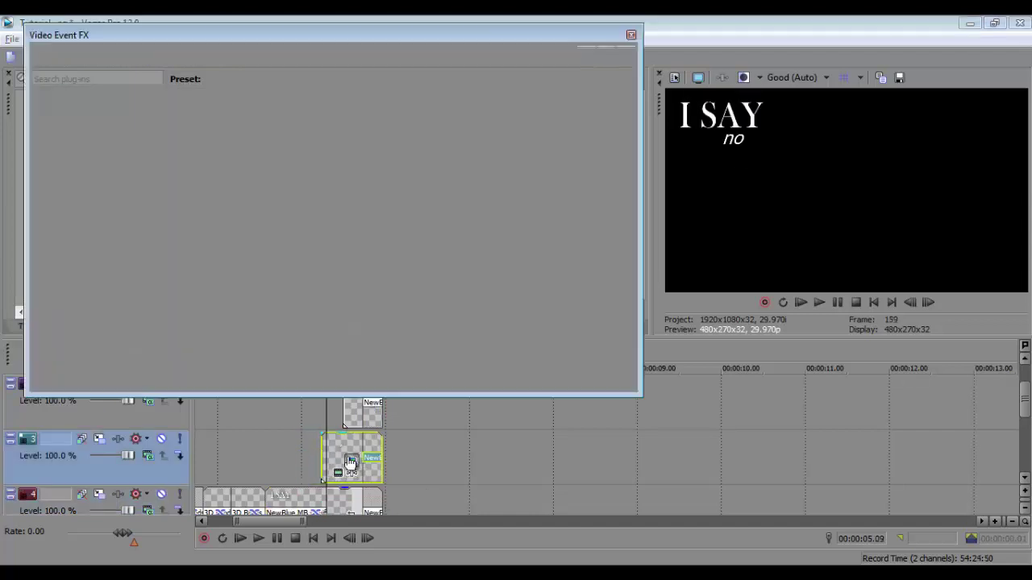
click(345, 462)
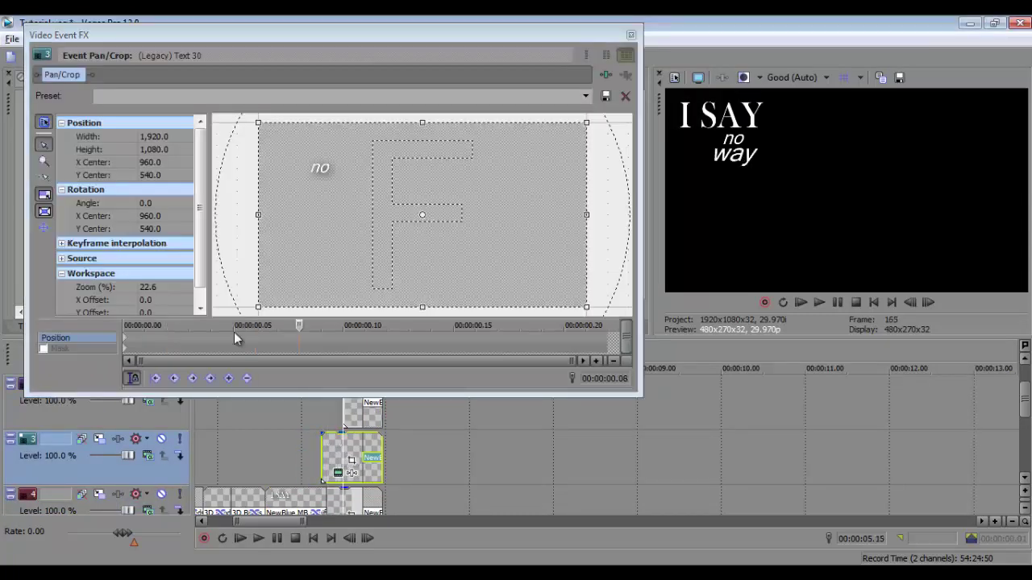
double_click(255, 337)
click(125, 338)
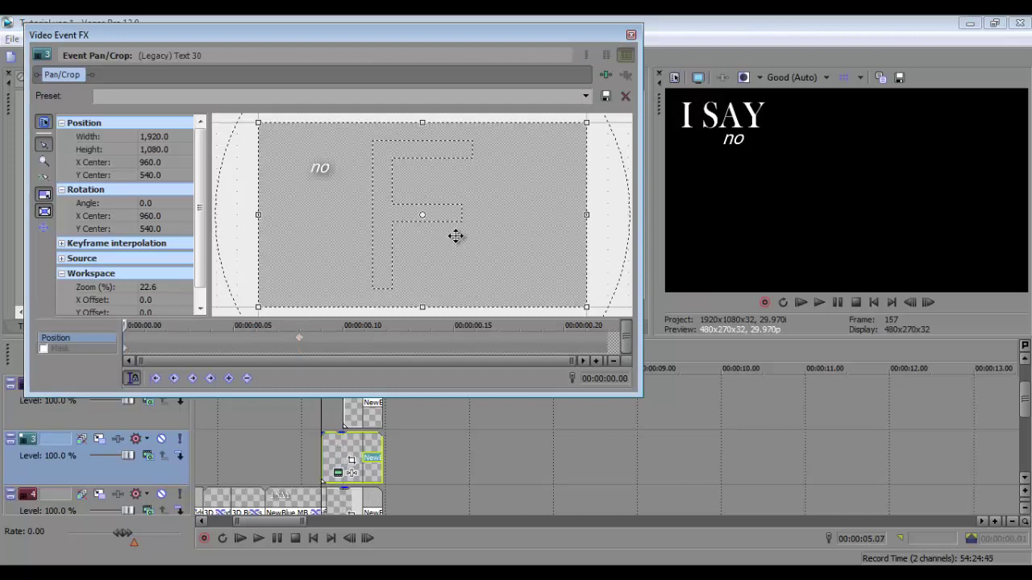
drag(456, 235, 456, 253)
click(631, 35)
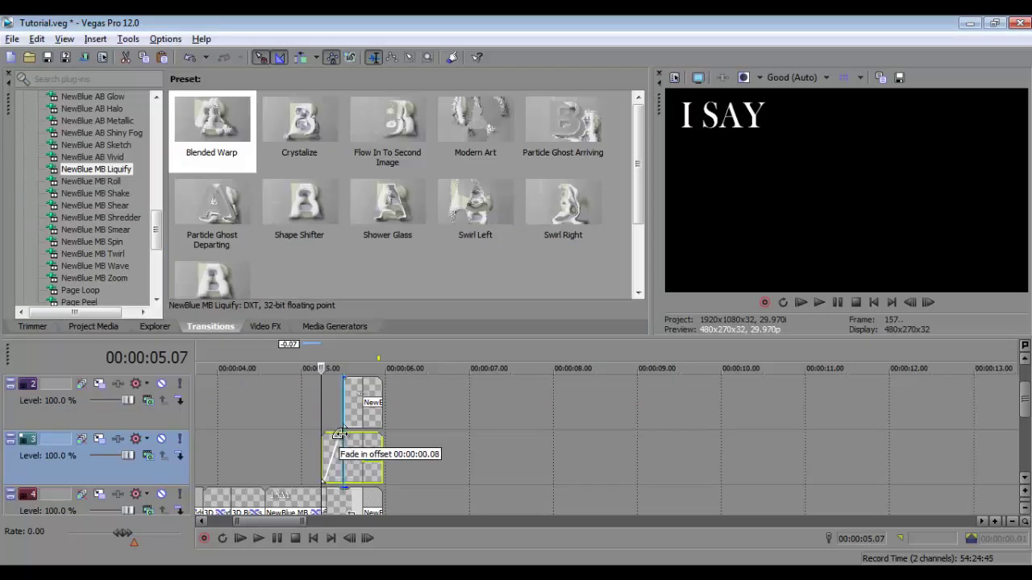
- Give the 'no' position keyframe Smooth interpolation
right_click(351, 458)
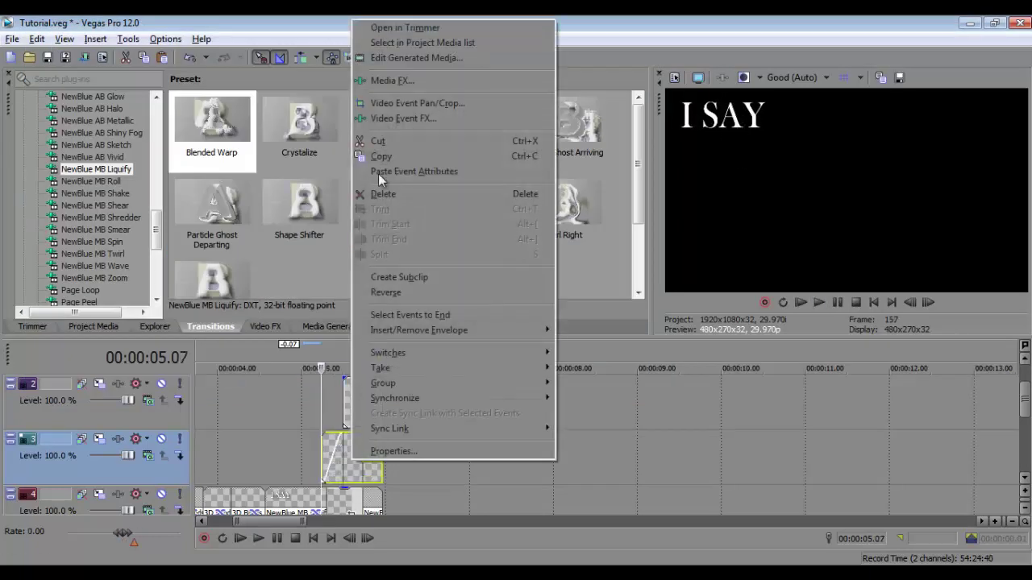
click(387, 104)
right_click(126, 339)
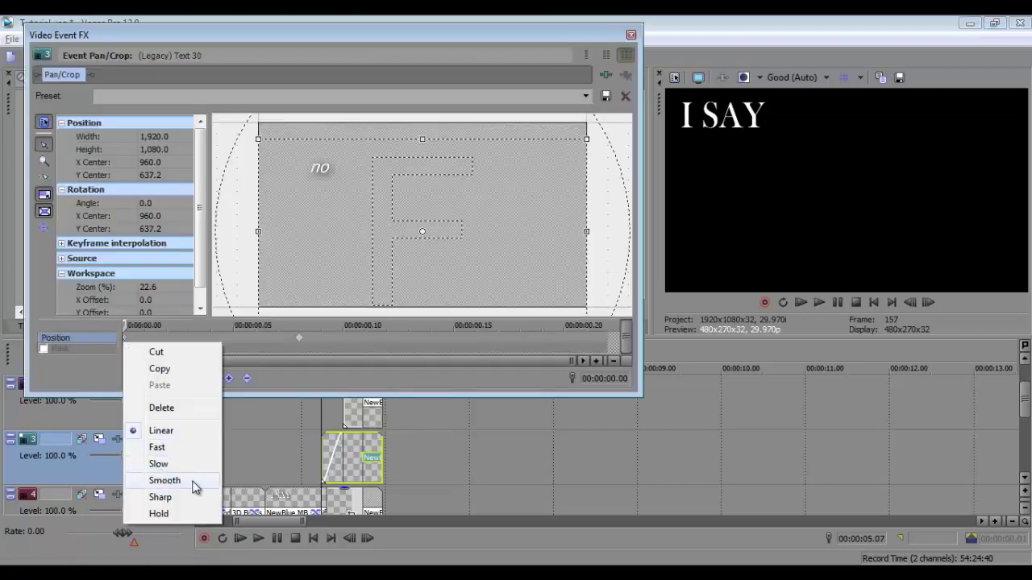
click(194, 487)
click(631, 35)
- Make 'way' start lower and rise into place, with Smooth keyframe interpolation
right_click(348, 457)
click(379, 288)
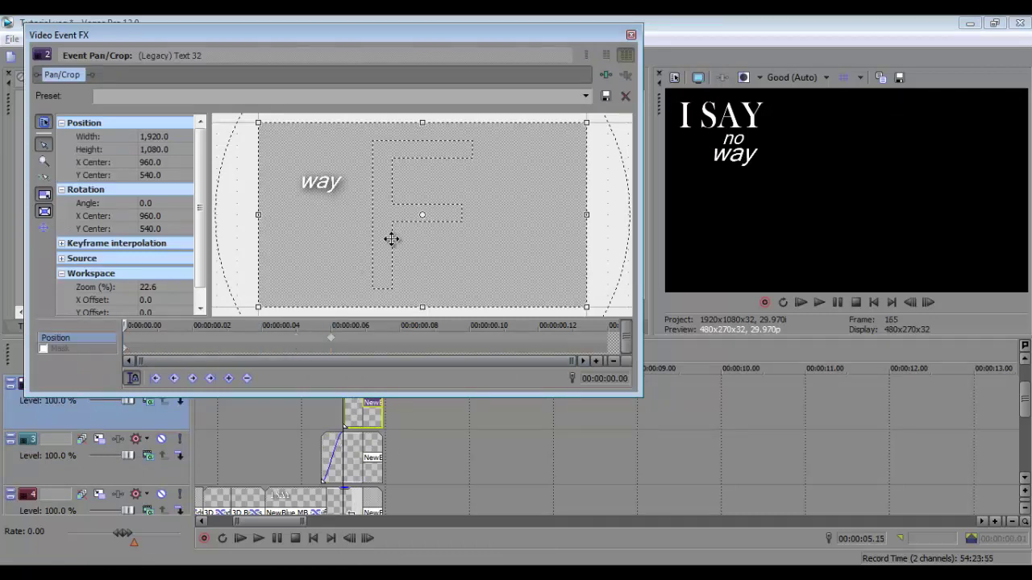
drag(391, 238, 391, 253)
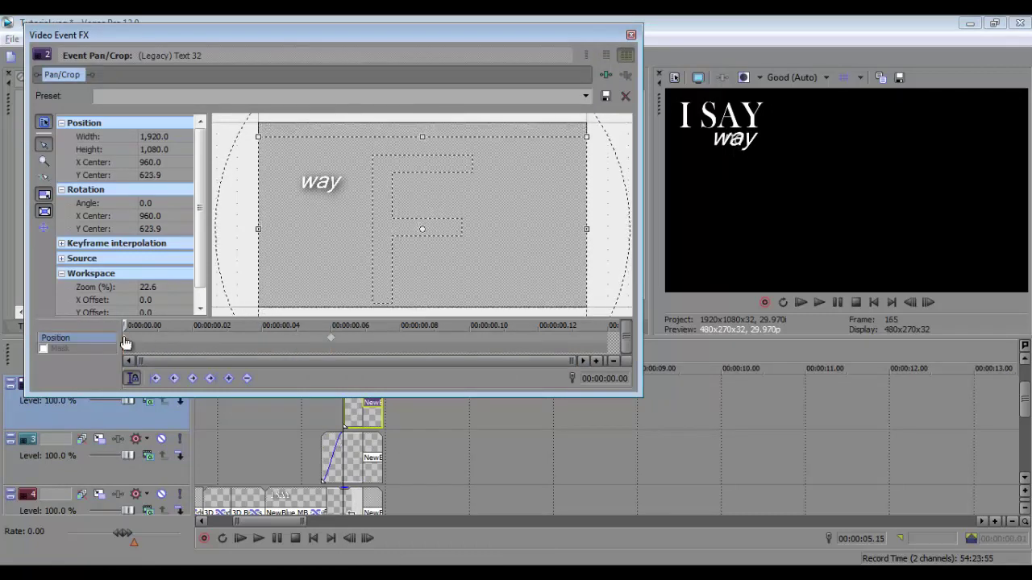
right_click(126, 342)
click(186, 470)
click(342, 375)
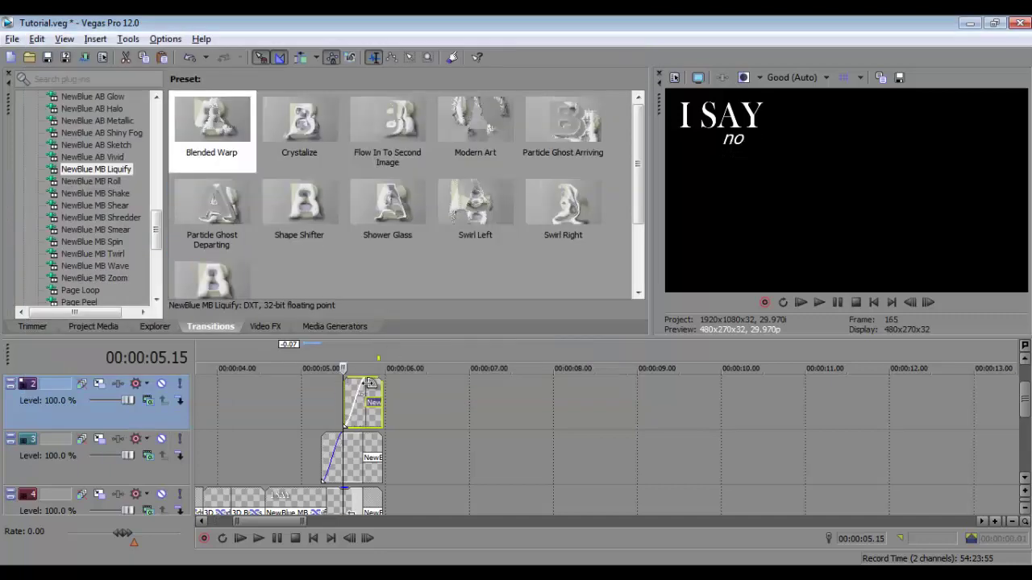
- Copy the I SAY event to track 1, retype it as 'TRY AGAIN', shrink it and move it top-left
scroll(286, 471, down, 1)
click(286, 472)
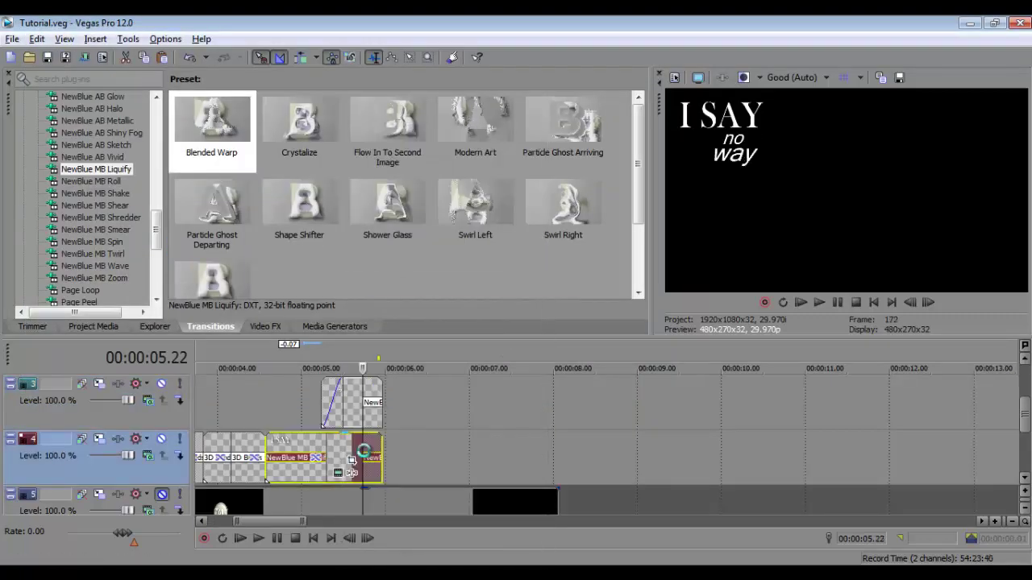
key(Return)
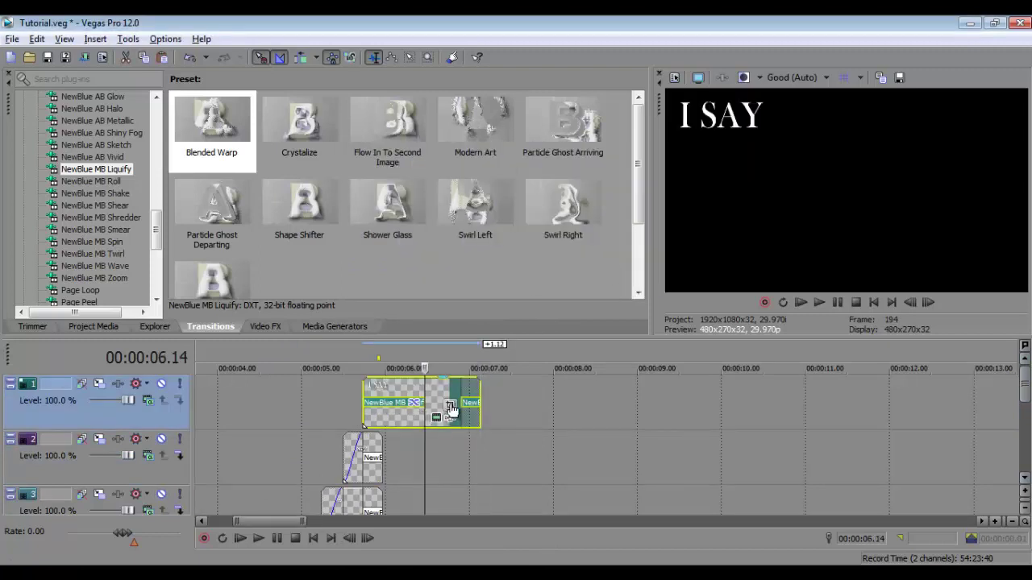
click(449, 405)
text(TRY AGAIN)
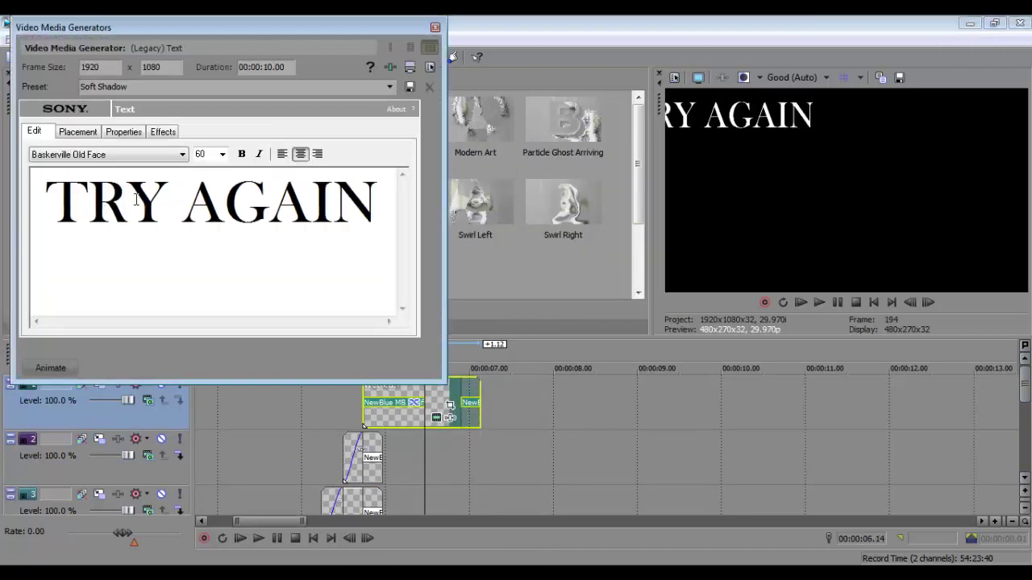
key(ctrl+a)
click(207, 325)
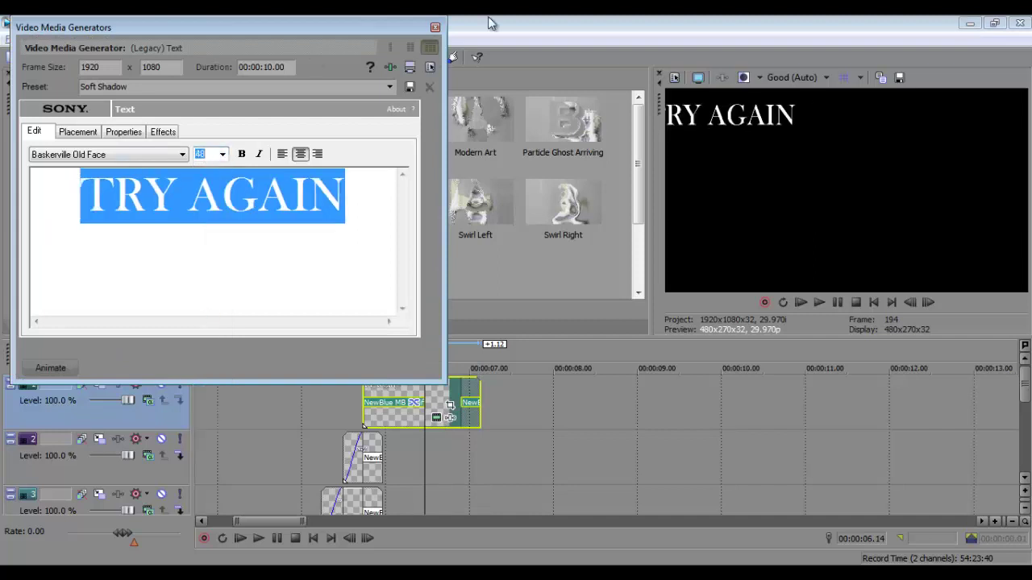
click(77, 131)
drag(159, 208, 138, 224)
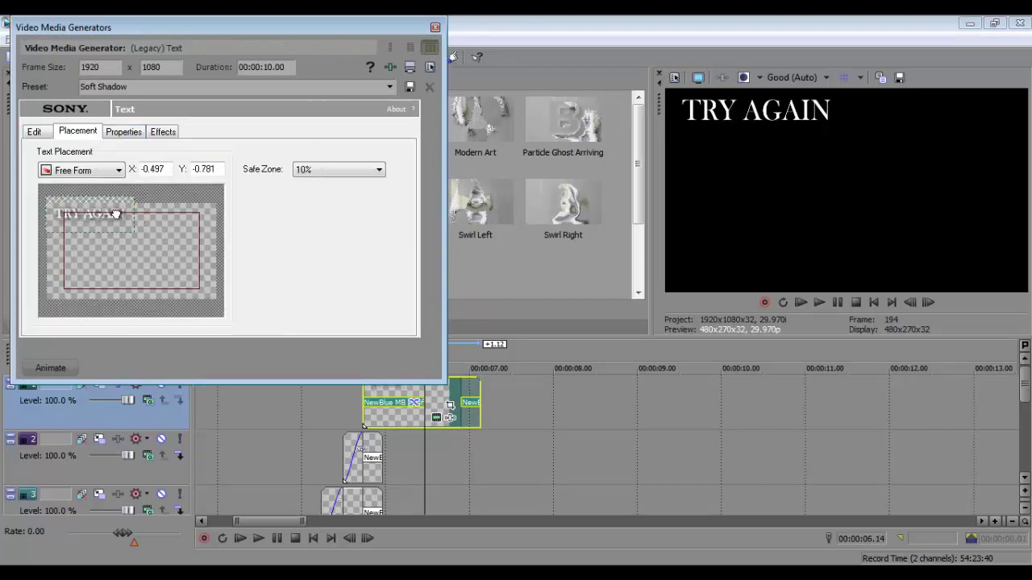
- Flip the TRY AGAIN frame horizontally and vertically in Pan/Crop
click(450, 405)
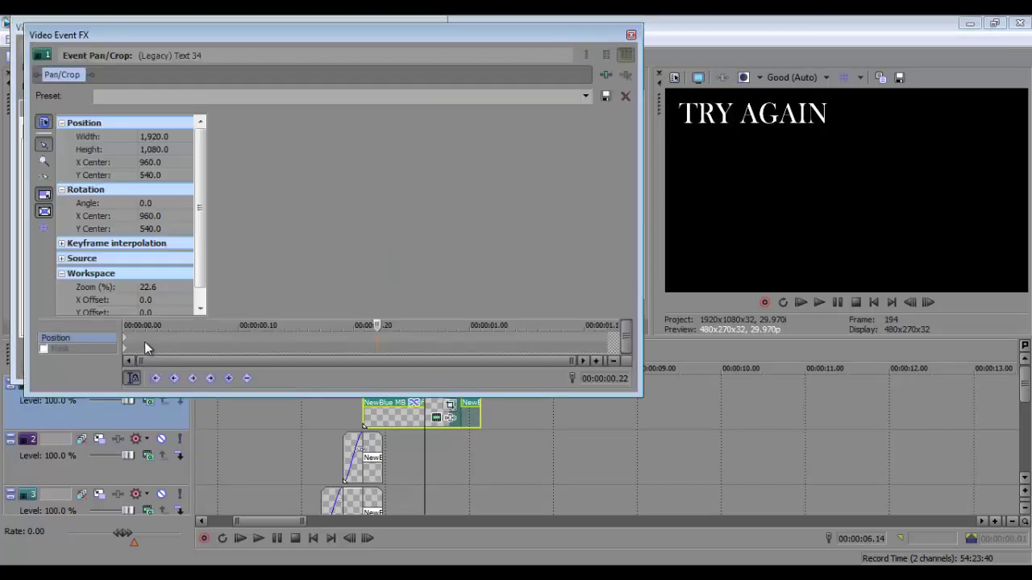
right_click(432, 224)
click(479, 261)
right_click(472, 246)
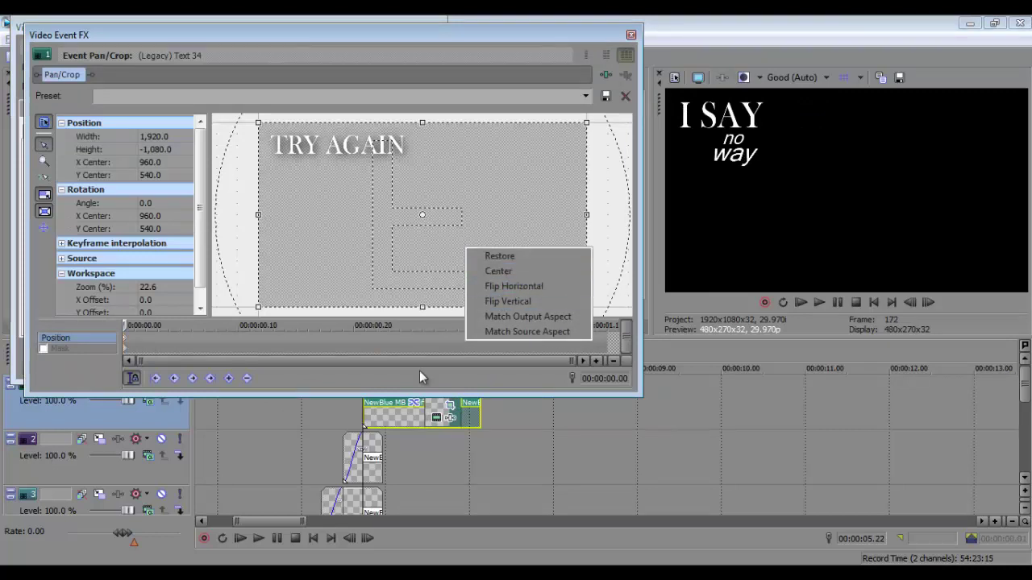
click(492, 299)
click(630, 34)
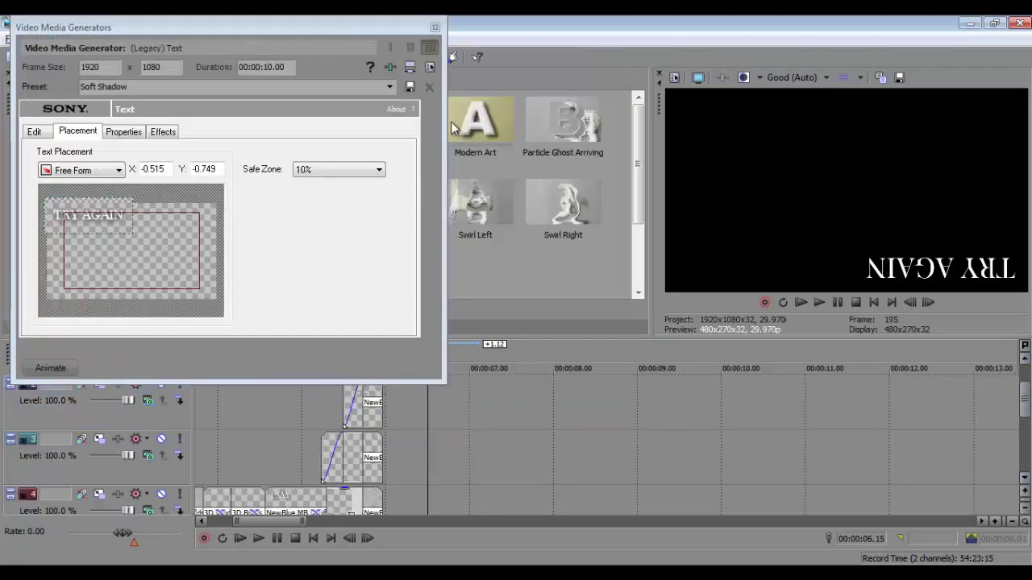
click(438, 26)
- Copy the word events on tracks 2 and 3 and place the playhead near 6.24 seconds
click(357, 421)
key(ctrl+c)
click(451, 449)
- Paste the word copies as new media at the playhead and move them onto tracks 2 and 3
key(ctrl+v)
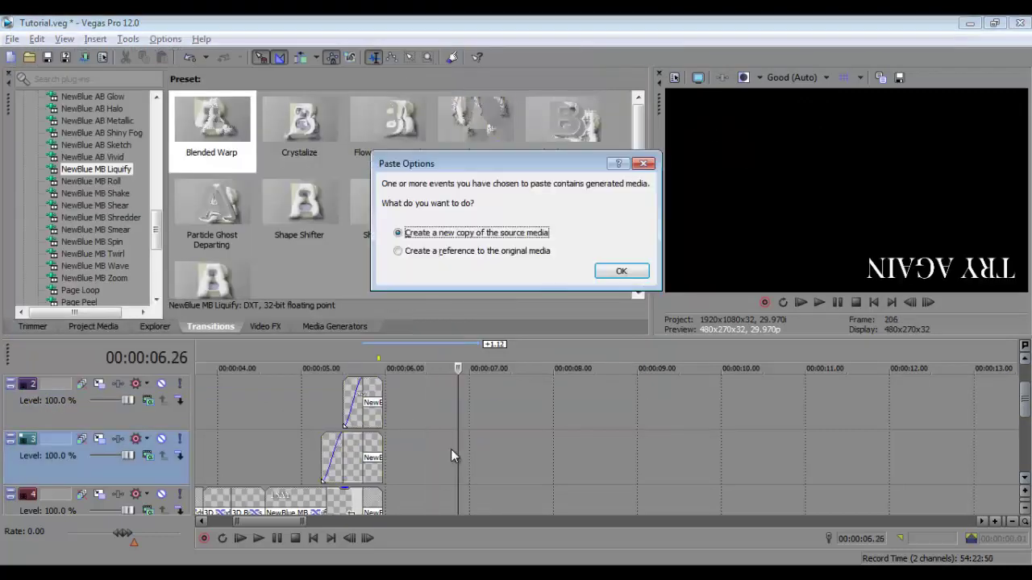
click(618, 271)
drag(496, 436, 495, 381)
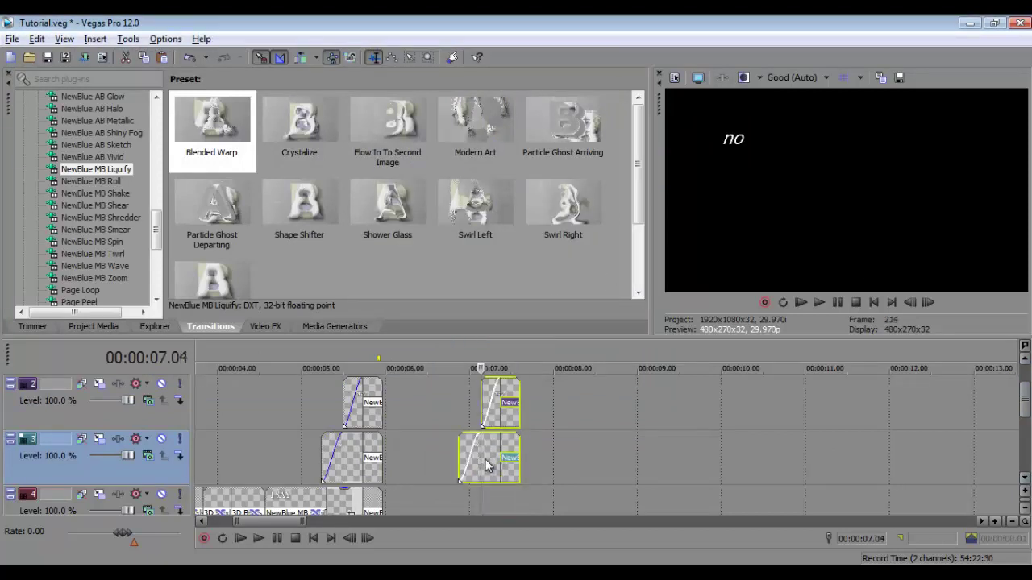
- Retype the pasted words 'no' and 'way' as 'another' and 'day'
right_click(487, 466)
click(531, 52)
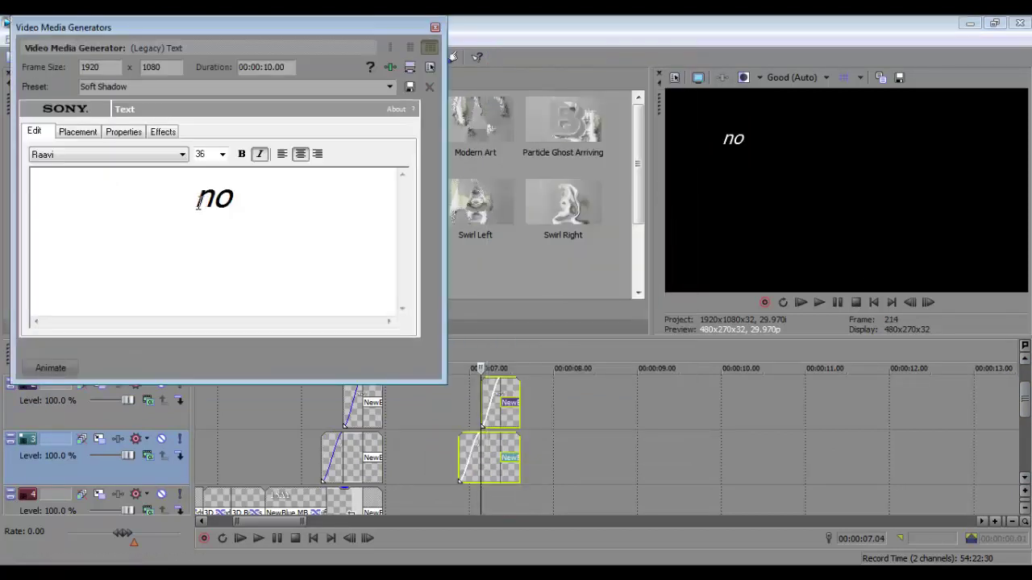
double_click(197, 203)
text(anoh)
click(435, 27)
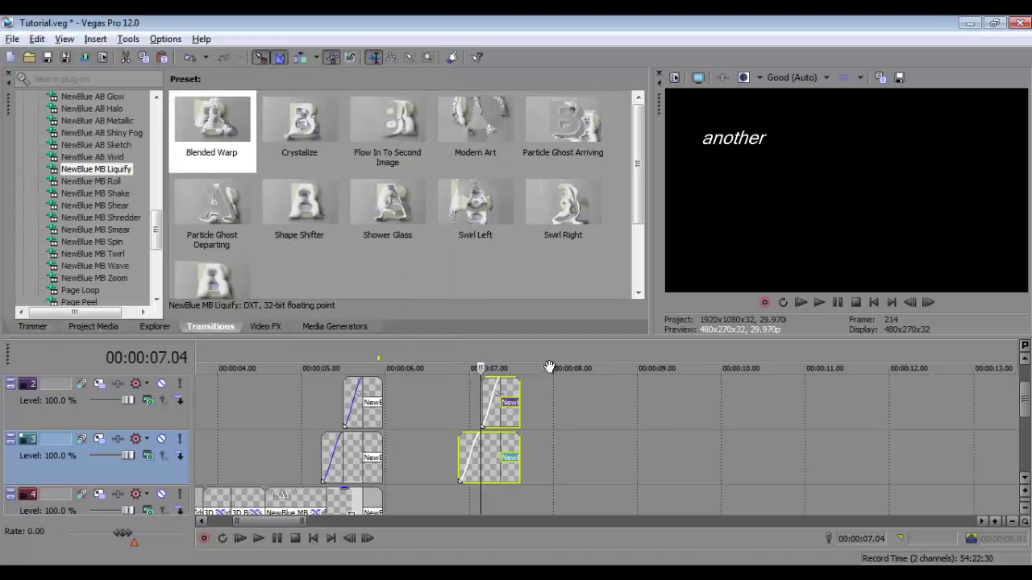
right_click(495, 416)
click(536, 163)
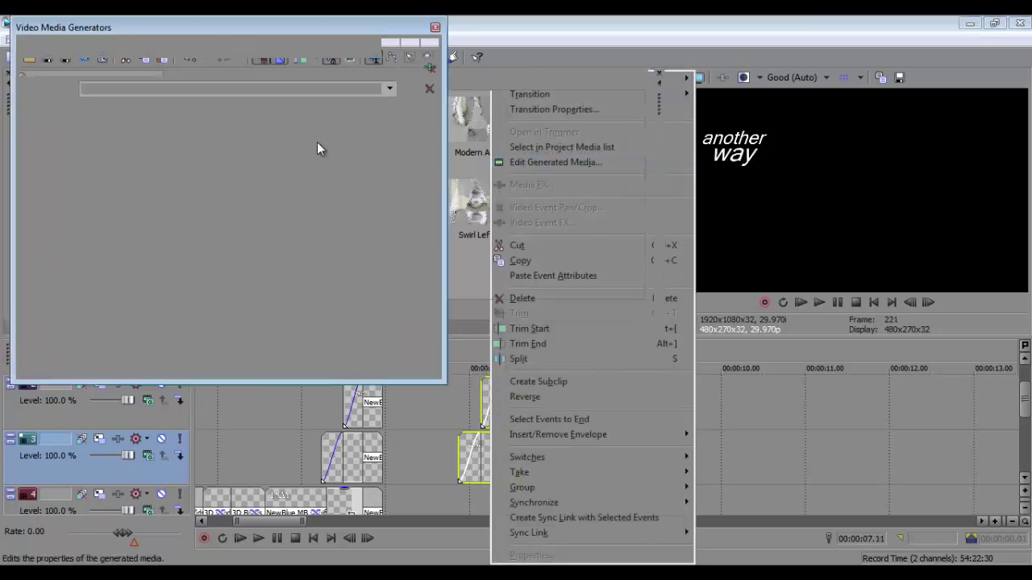
key(ctrl+a)
text(day)
key(Return)
key(Return)
key(Return)
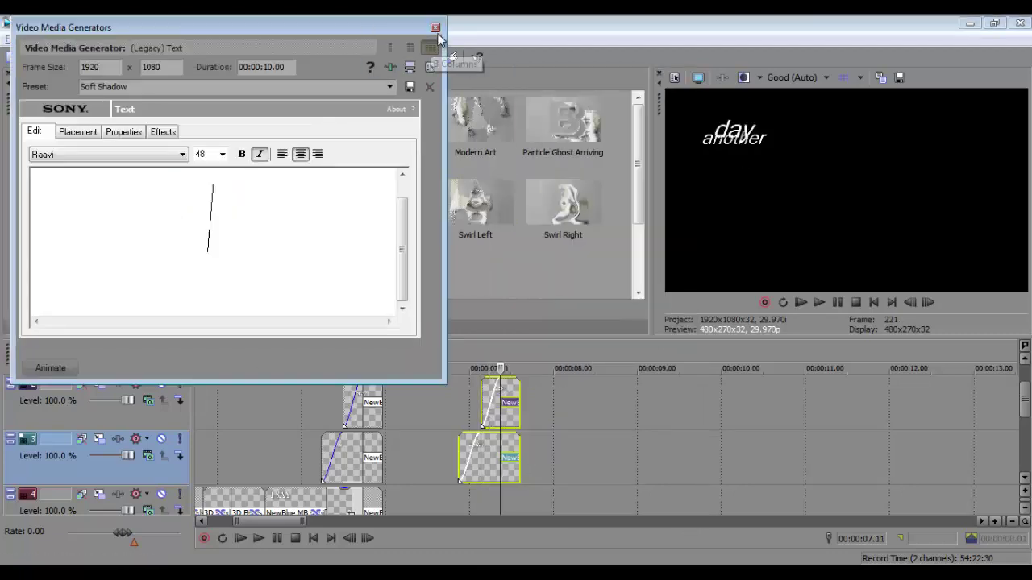
click(434, 27)
- Adjust the placement of the 'another' and 'day' texts above TRY AGAIN
scroll(500, 419, up, 1)
drag(504, 418, 520, 418)
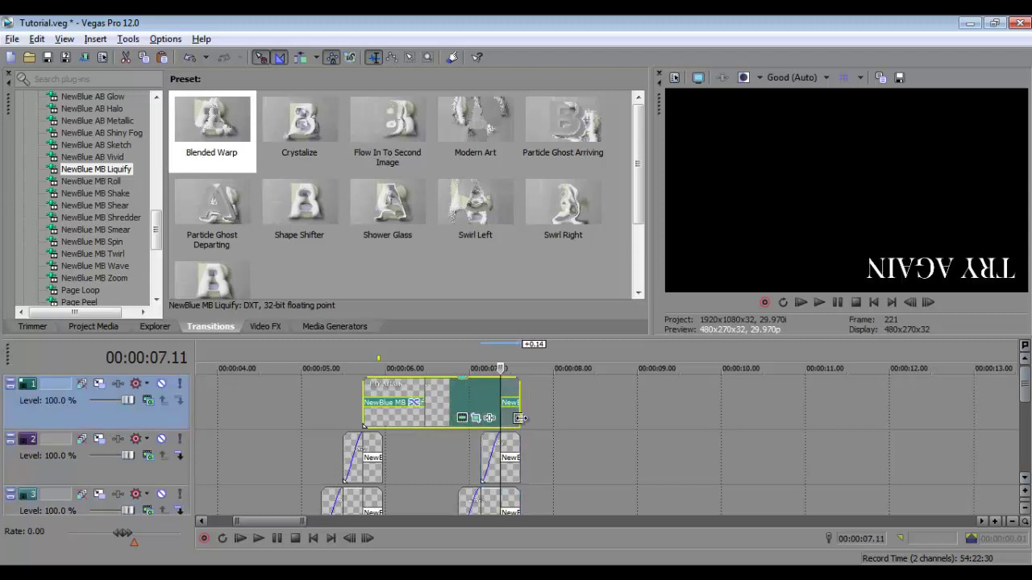
right_click(500, 504)
click(553, 100)
click(77, 132)
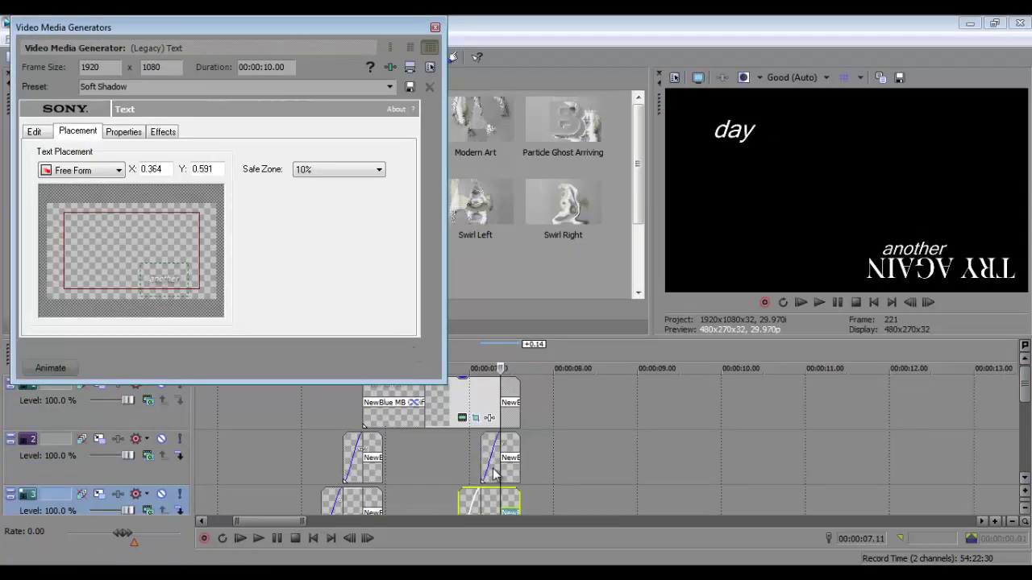
right_click(494, 474)
click(539, 164)
click(77, 131)
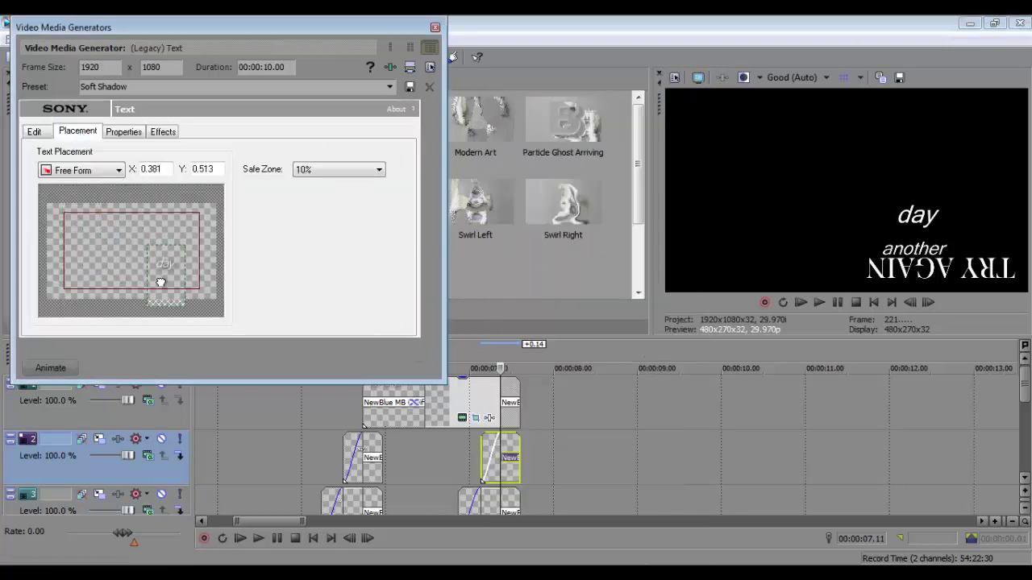
click(434, 28)
right_click(495, 514)
click(541, 163)
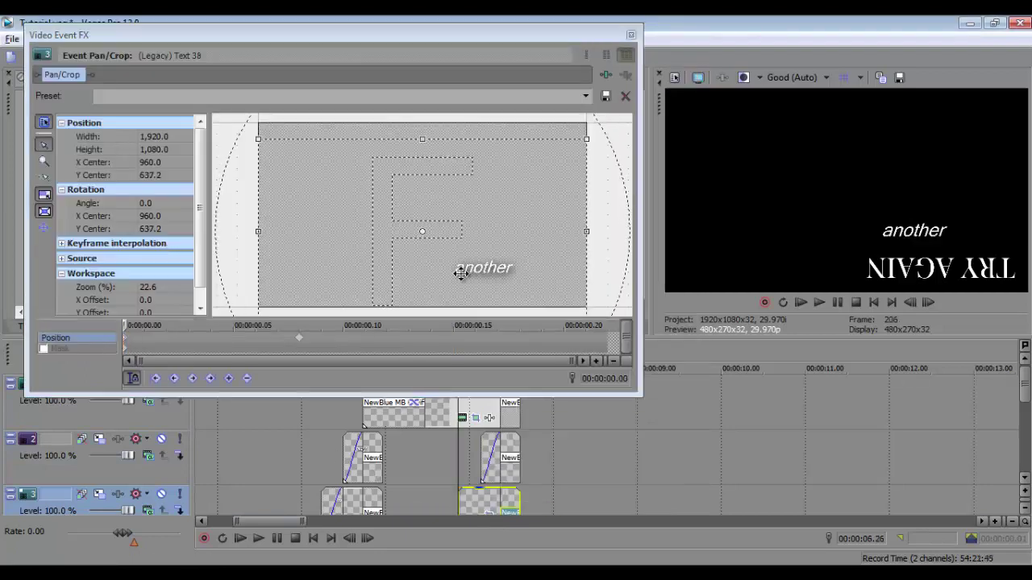
- Offset 'another' vertically in Pan/Crop with a position keyframe at 0.08 seconds
drag(459, 273, 460, 247)
click(299, 337)
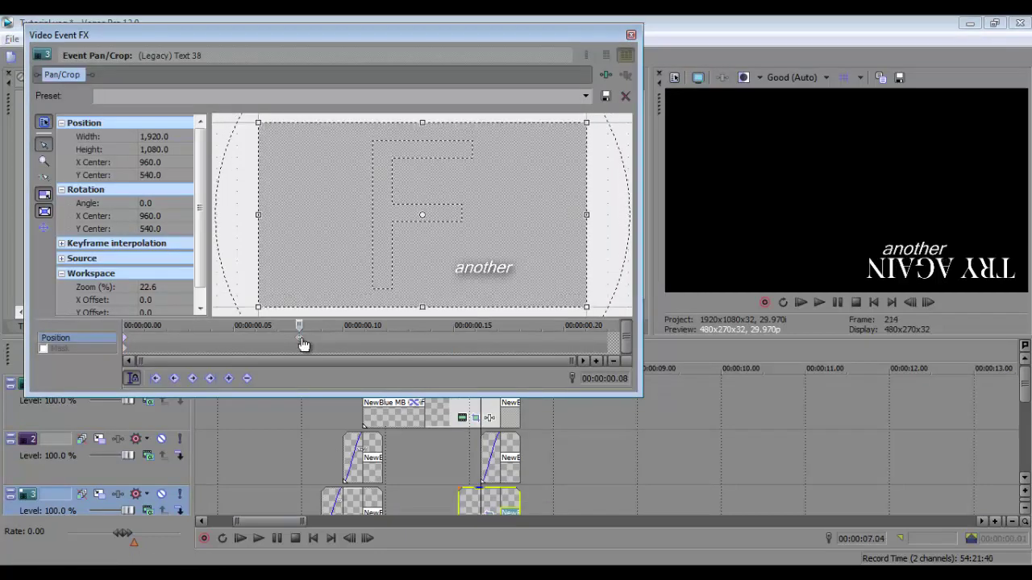
click(495, 472)
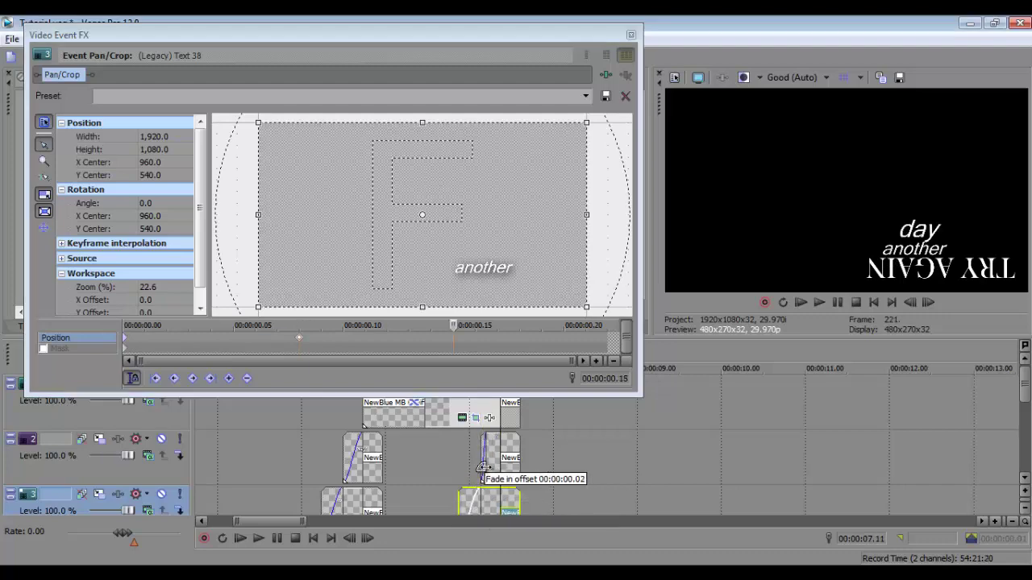
- Offset 'day' vertically in Pan/Crop so it slides into place
click(484, 467)
right_click(483, 466)
click(549, 111)
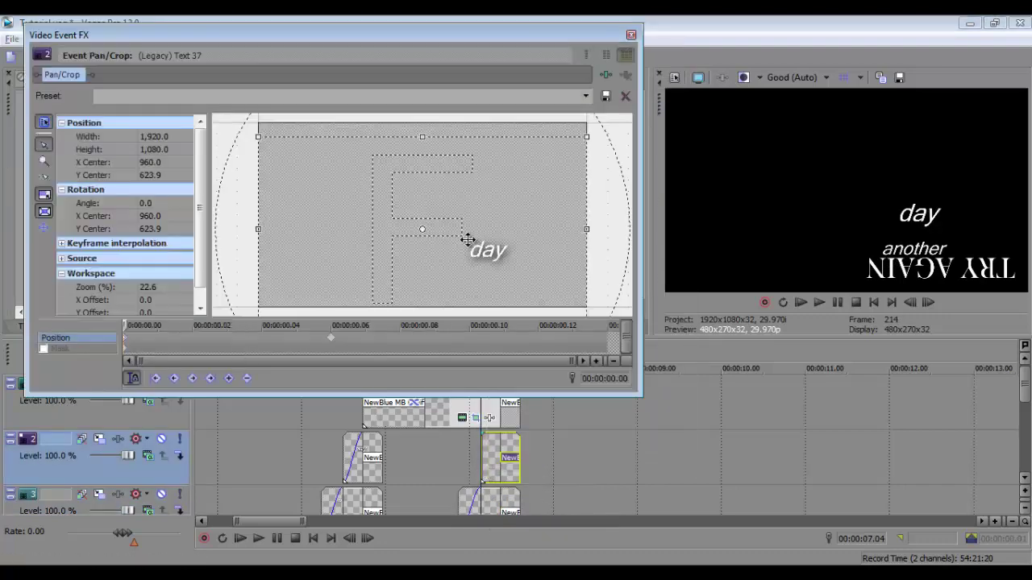
drag(468, 239, 469, 215)
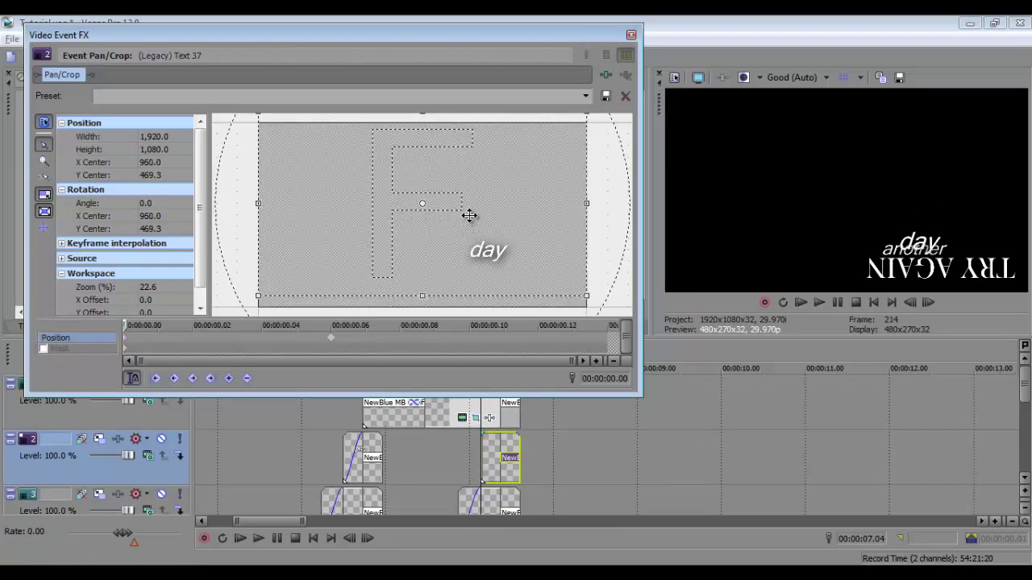
click(631, 35)
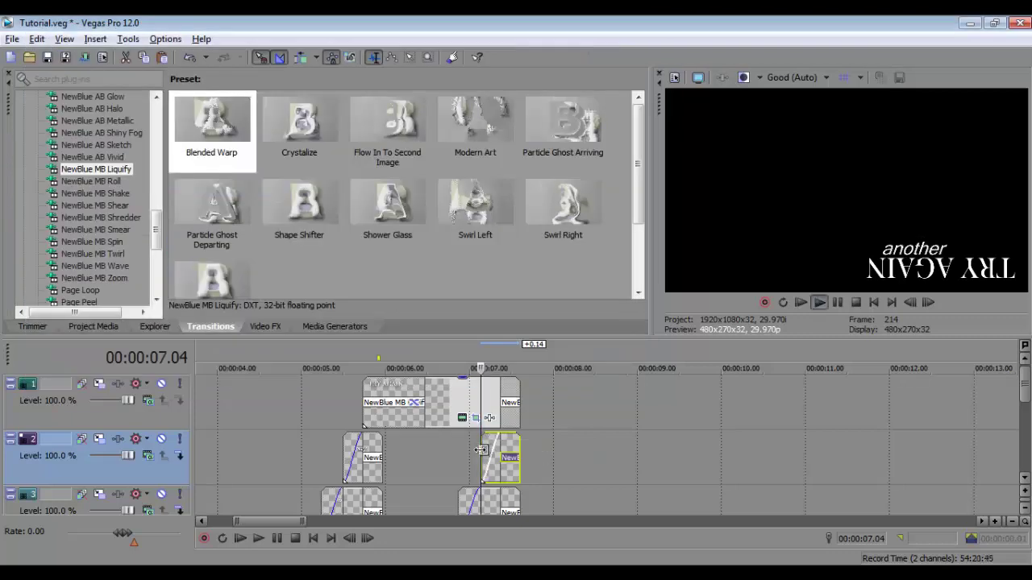
- Play back the title animation and select every event on all tracks
key(space)
scroll(632, 458, down, 3)
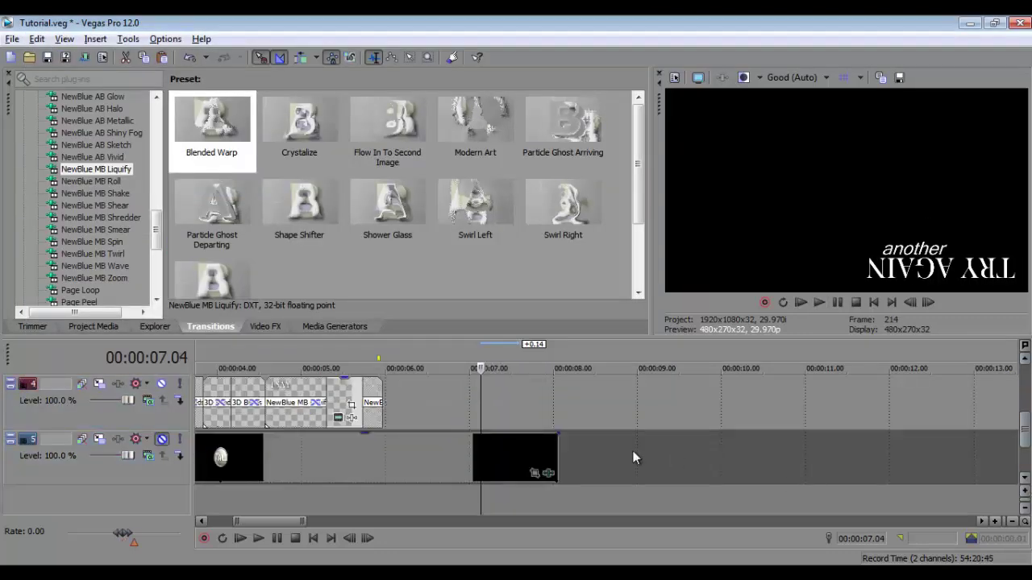
click(559, 403)
scroll(559, 403, up, 3)
click(548, 403)
click(547, 454)
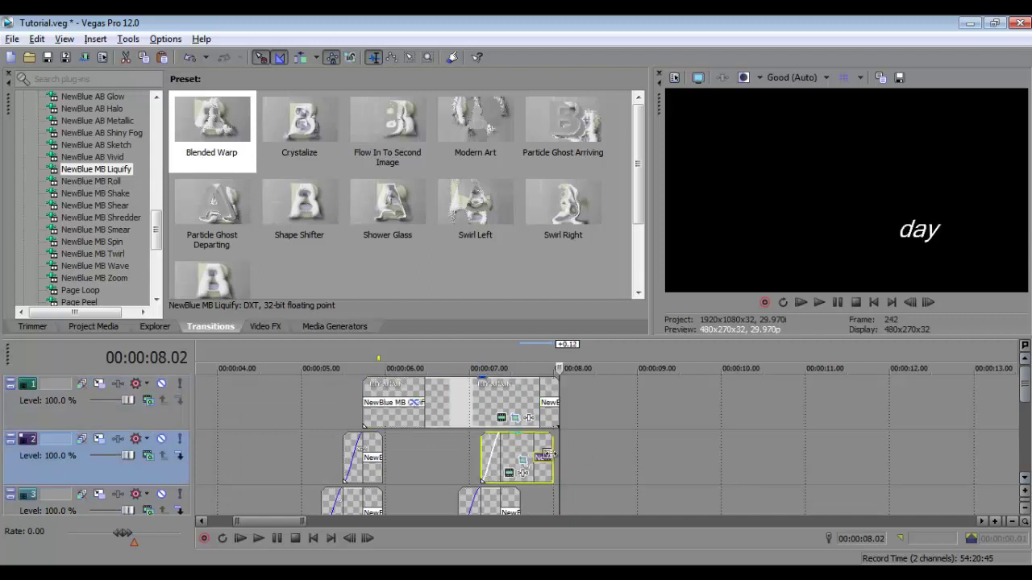
key(ctrl+a)
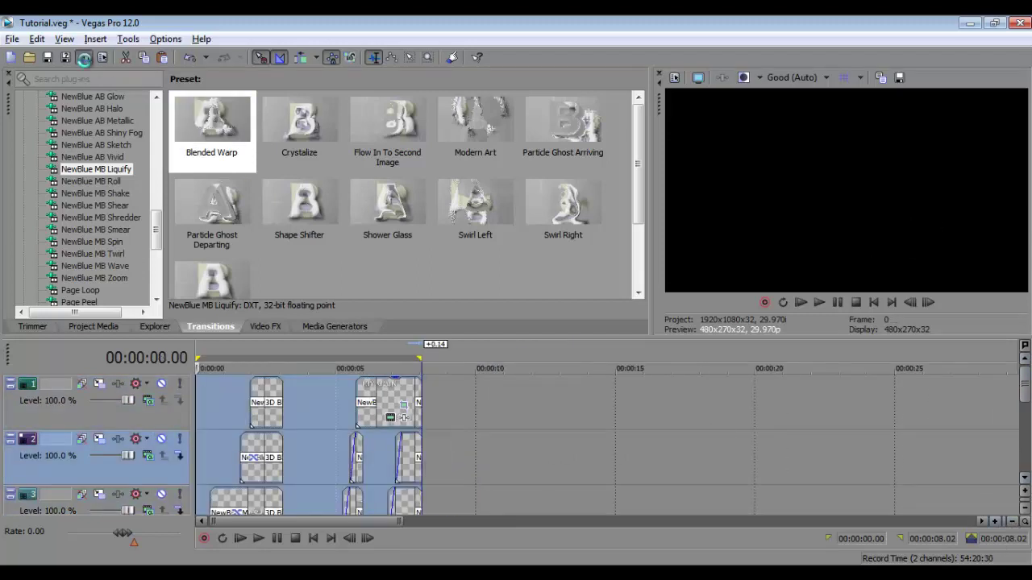
- Render Tutorial.avi using Video for Windows HD 1080-60i YUV customized to Uncompressed video
click(84, 58)
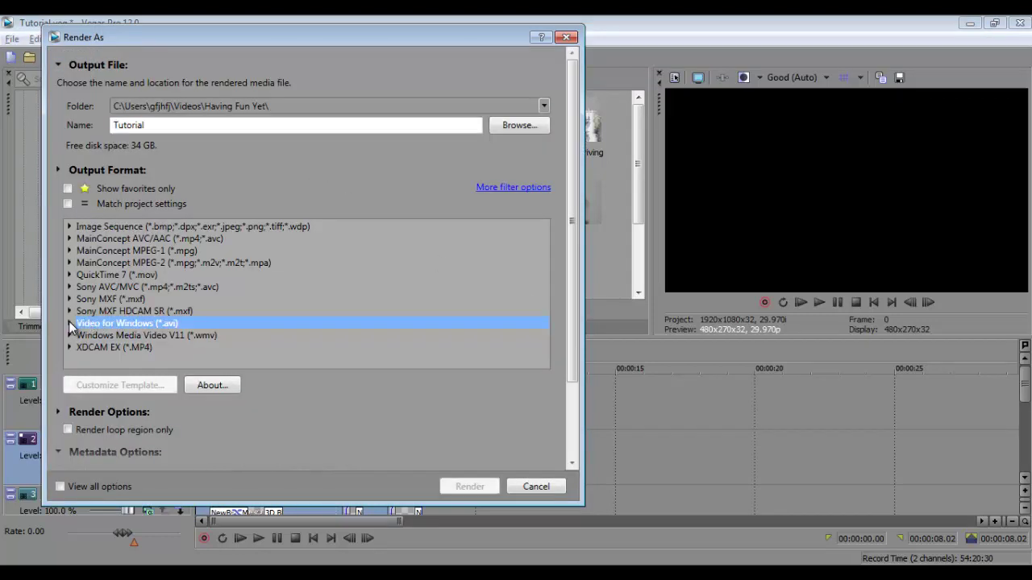
click(69, 323)
drag(545, 274, 516, 327)
click(156, 333)
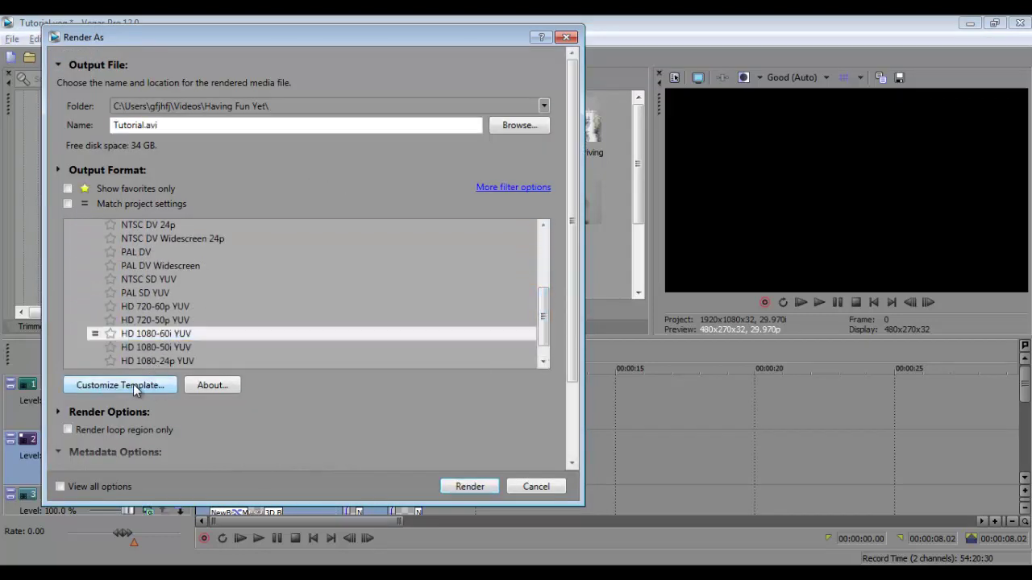
click(133, 385)
click(375, 297)
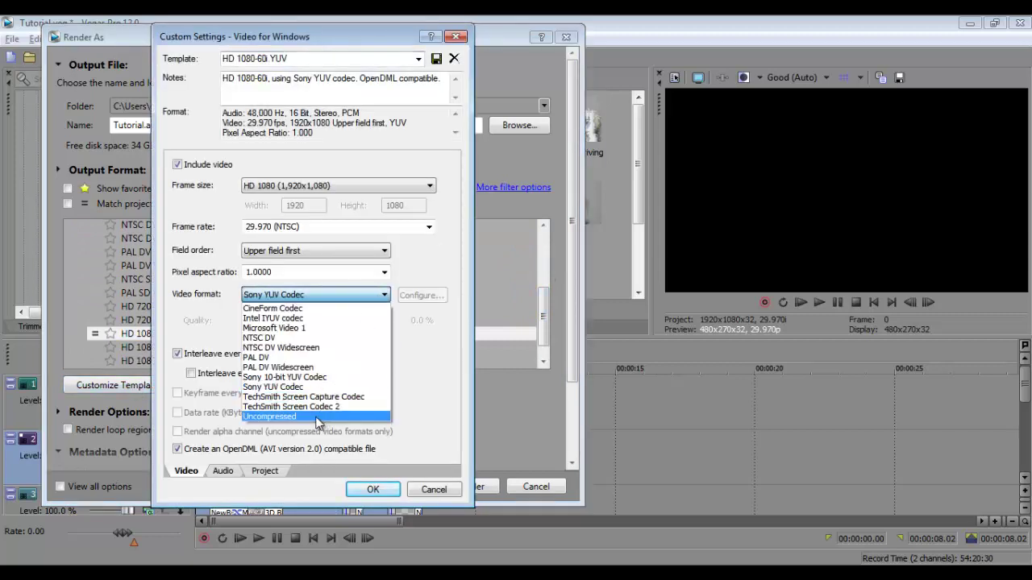
click(314, 417)
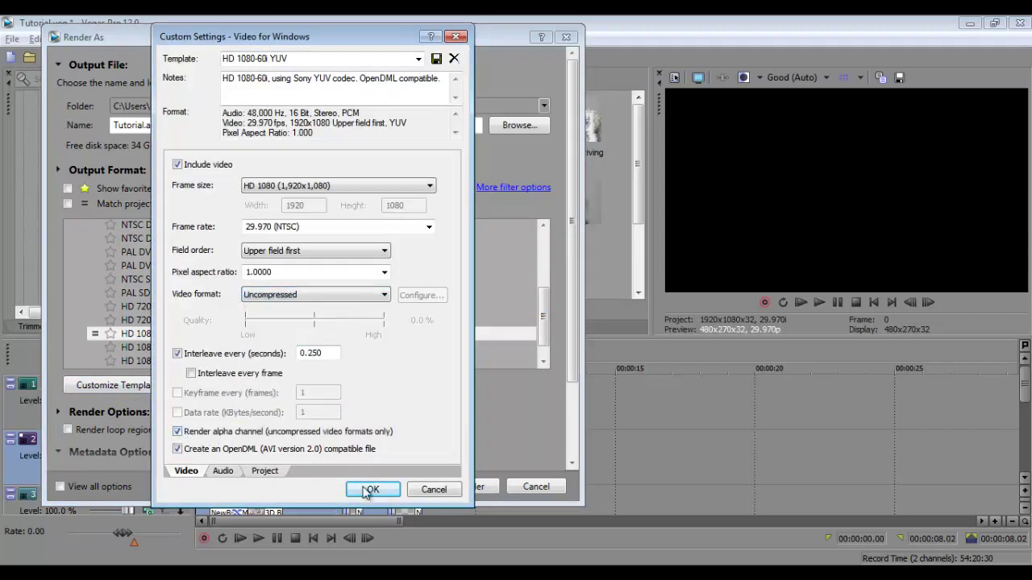
click(369, 490)
click(470, 487)
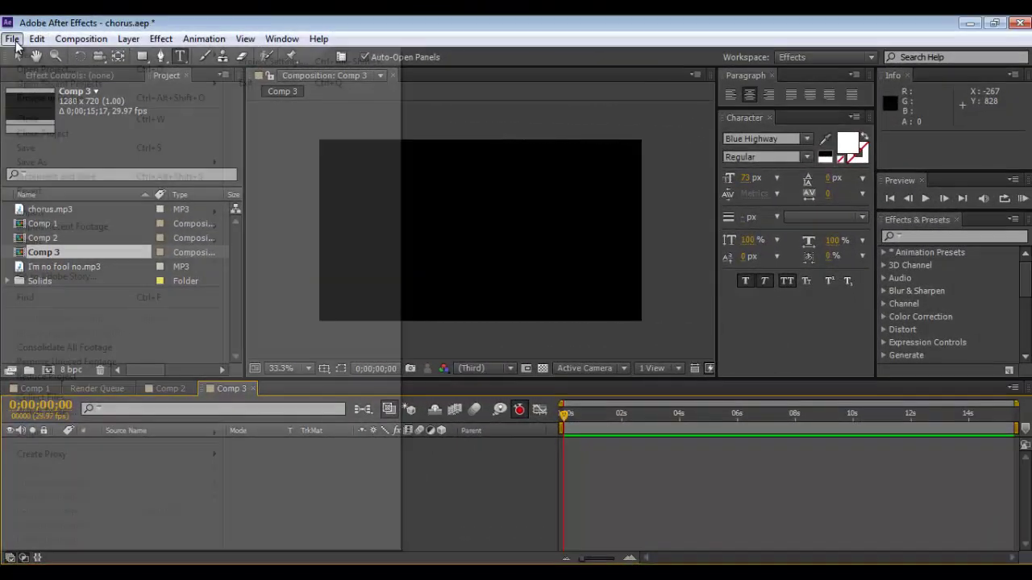
- Import Having Fun Yet.avi and add it to Comp 3's timeline
click(12, 38)
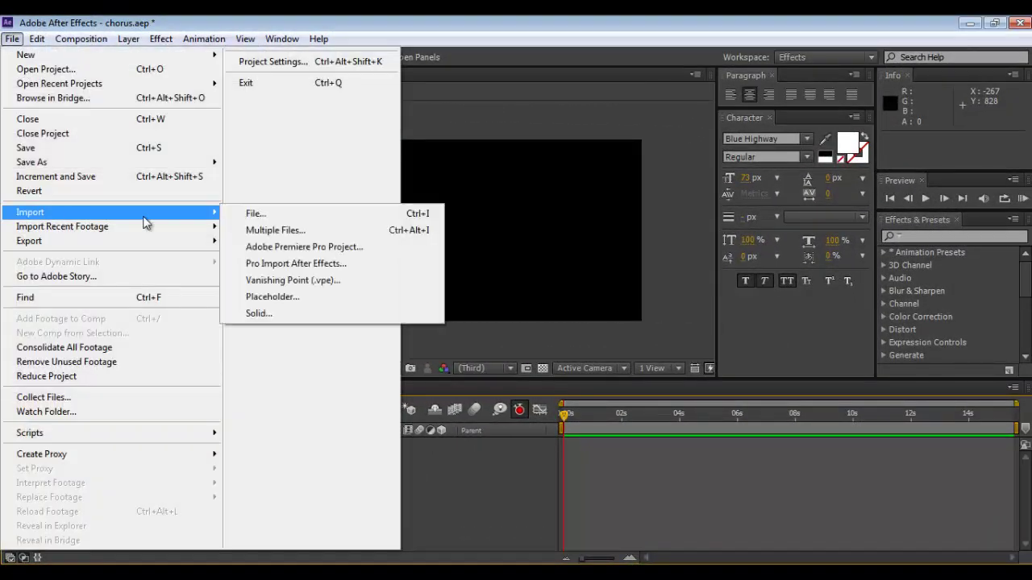
mouse_move(194, 222)
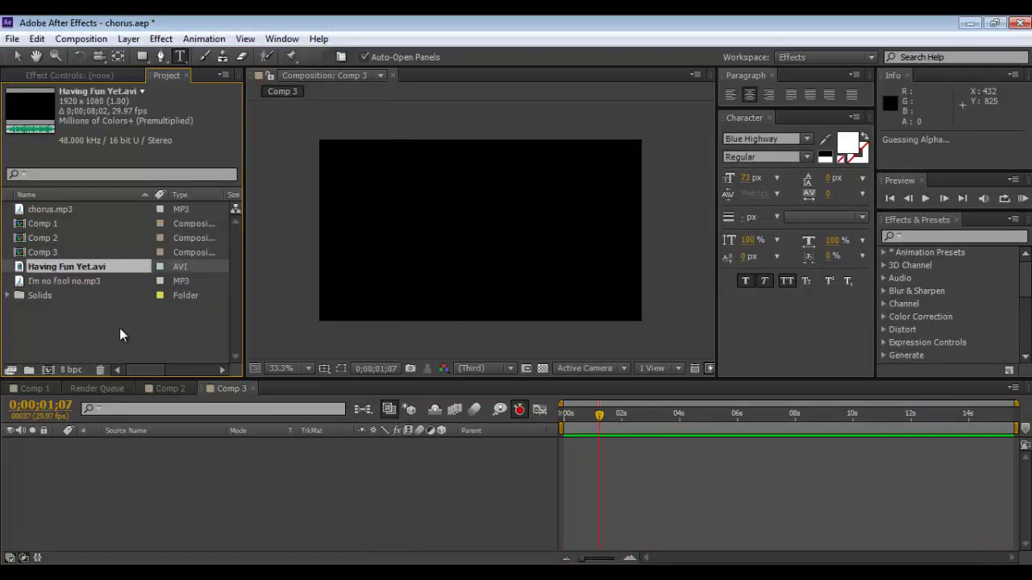
mouse_move(248, 350)
mouse_down()
mouse_move(641, 451)
mouse_move(593, 452)
mouse_up()
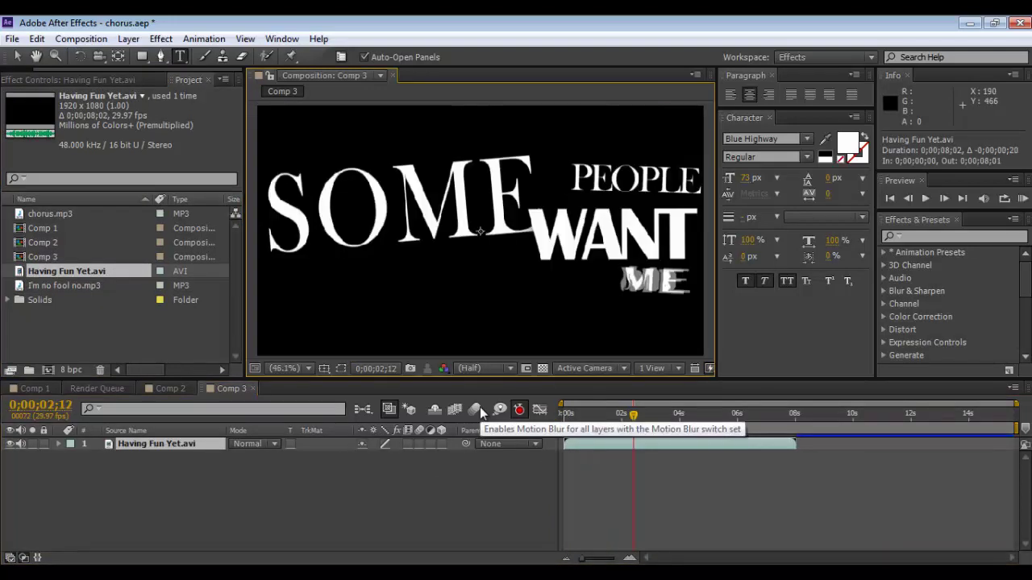
- Apply the Wiggle - position preset to the clip layer
click(942, 236)
text(wi)
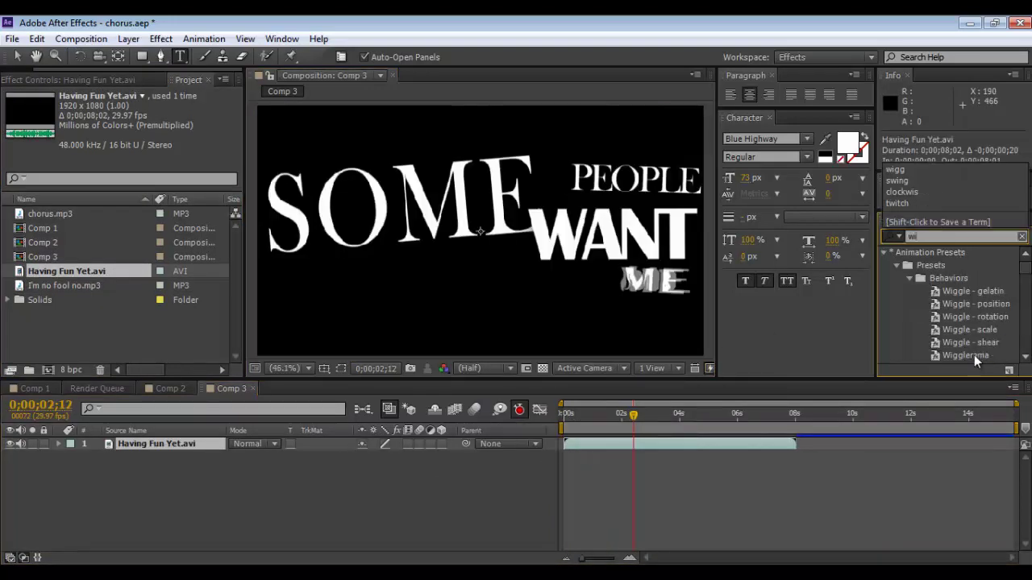
click(974, 307)
double_click(975, 306)
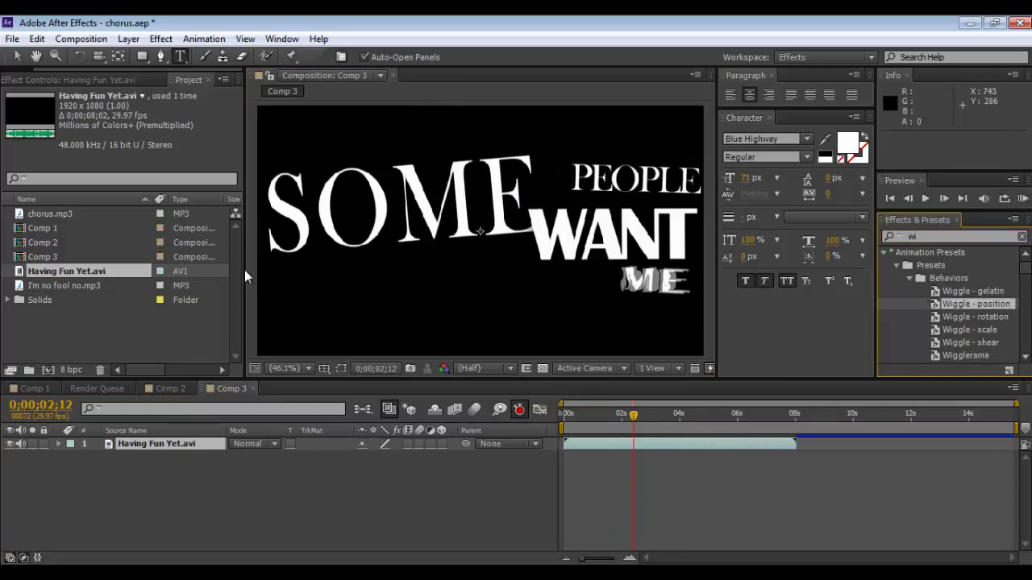
click(93, 38)
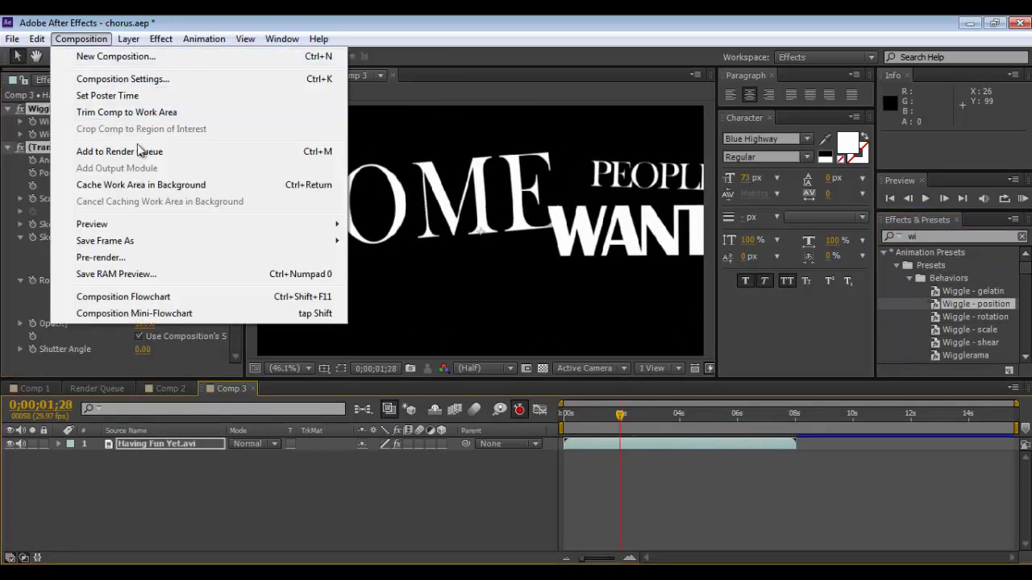
mouse_move(113, 579)
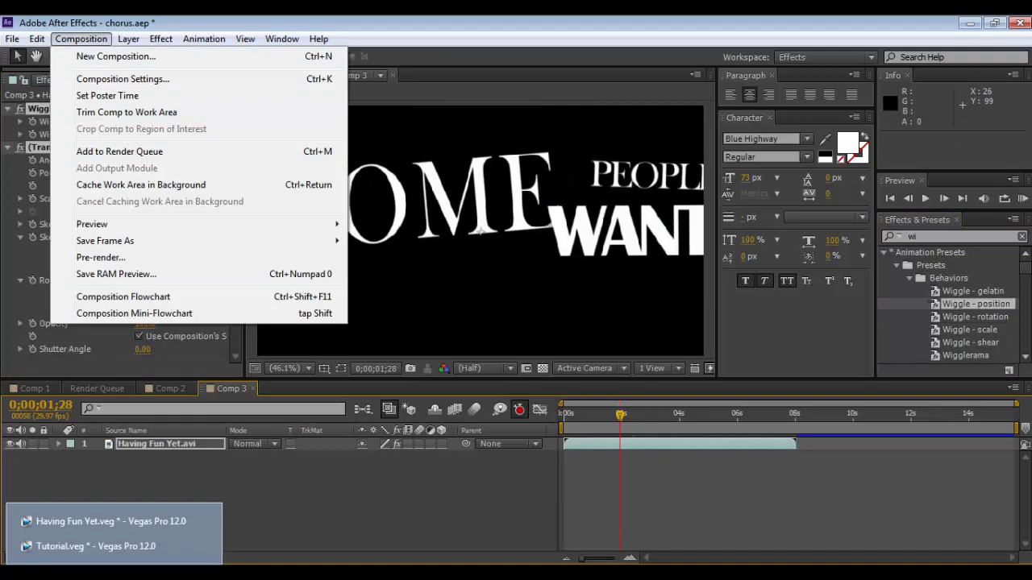